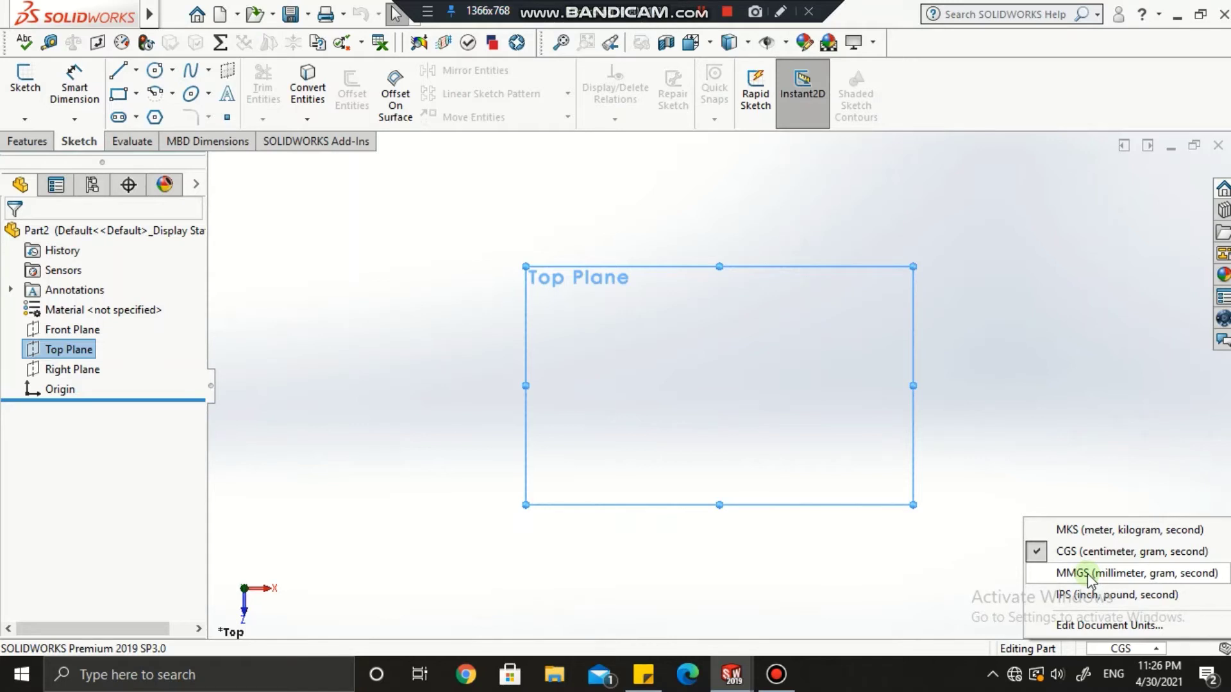
# Set the document units to MMGS (millimeter, gram, second) and start a sketch on the Top Plane
pyautogui.click(1088, 573)
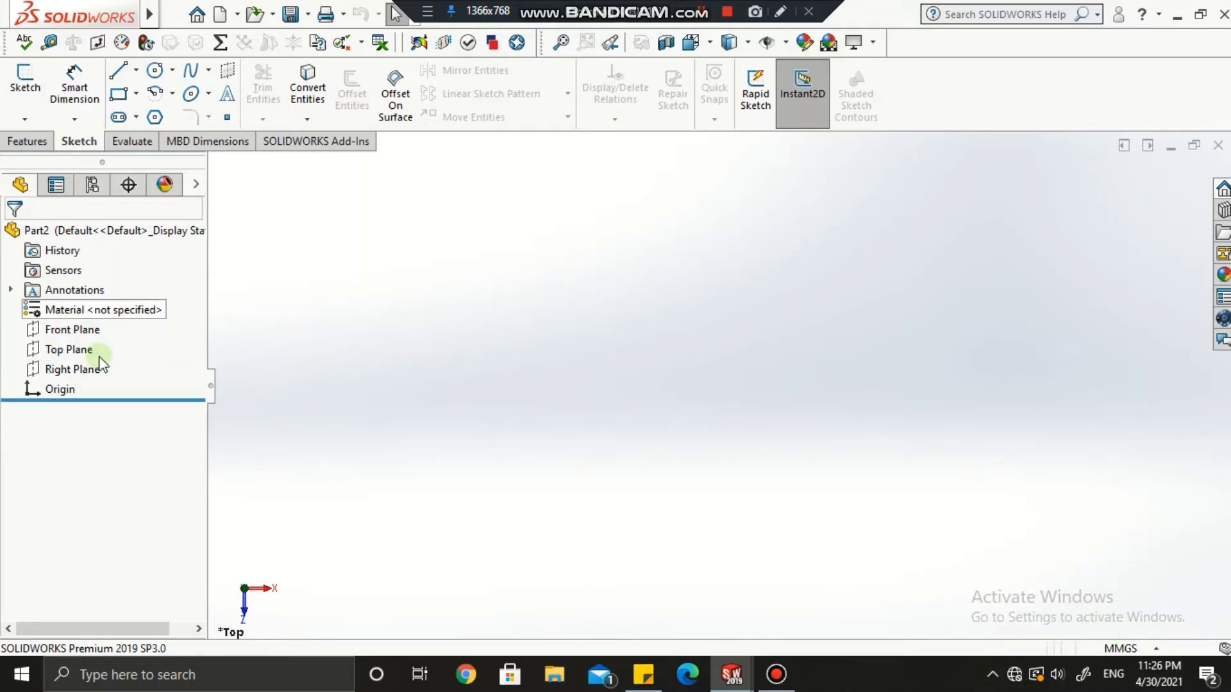
pyautogui.rightClick(72, 330)
pyautogui.rightClick(51, 356)
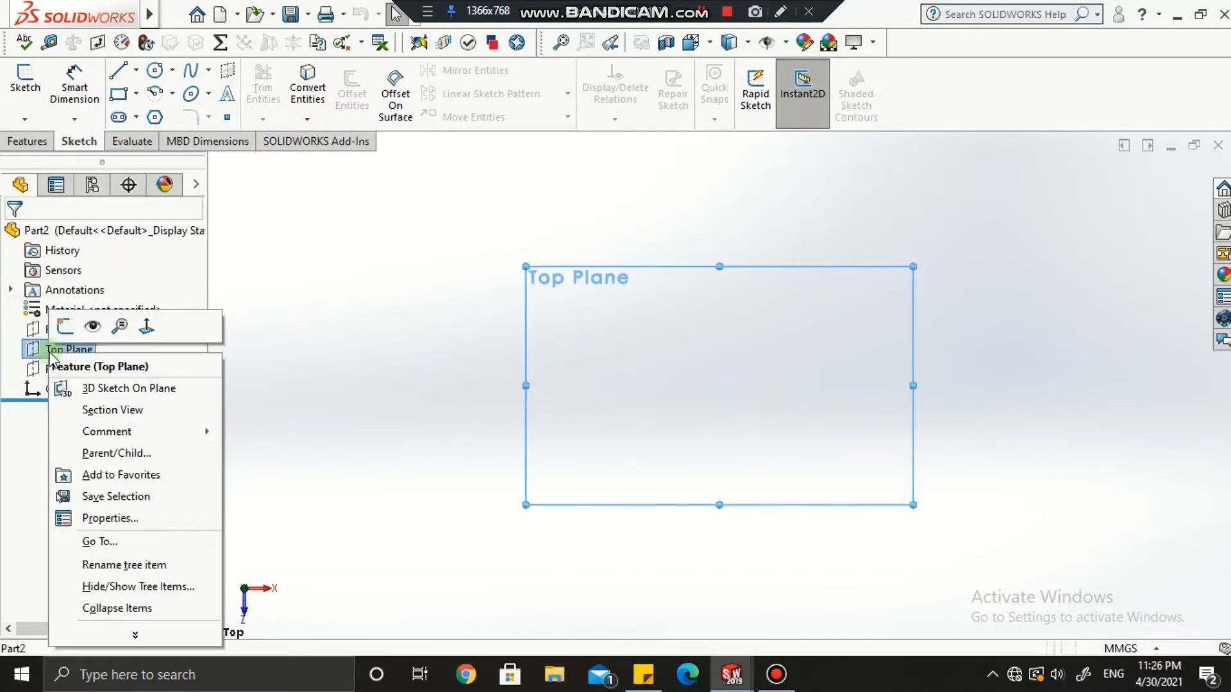
pyautogui.click(143, 326)
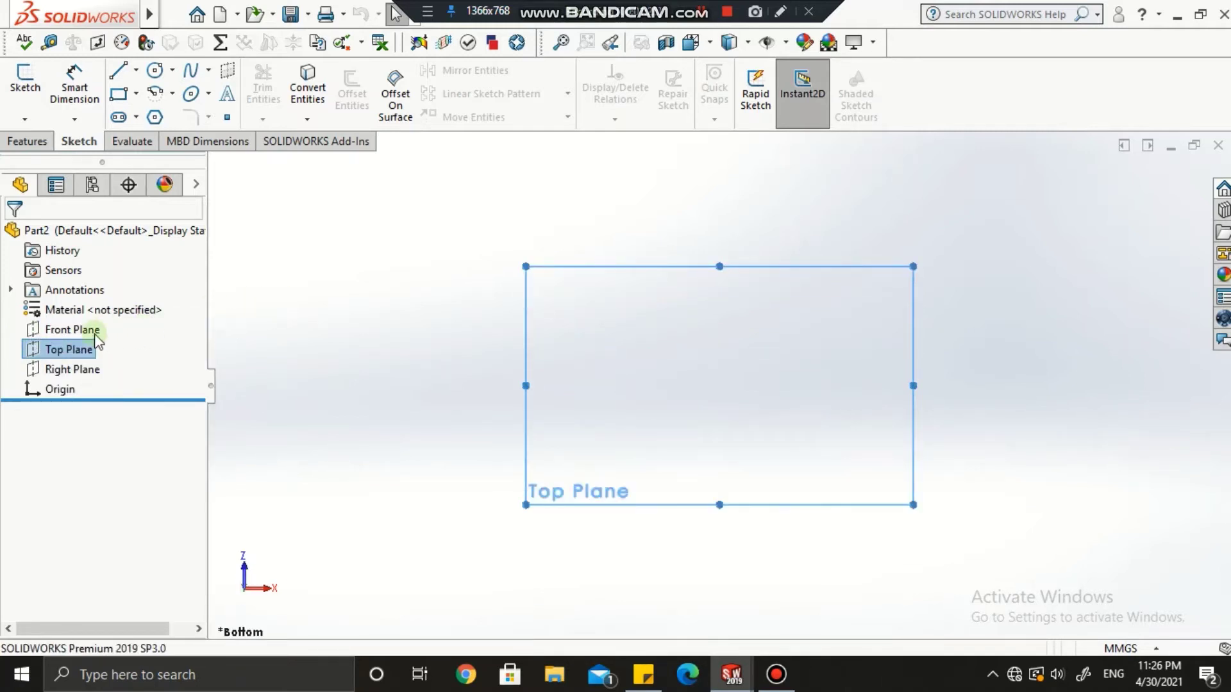
pyautogui.rightClick(69, 352)
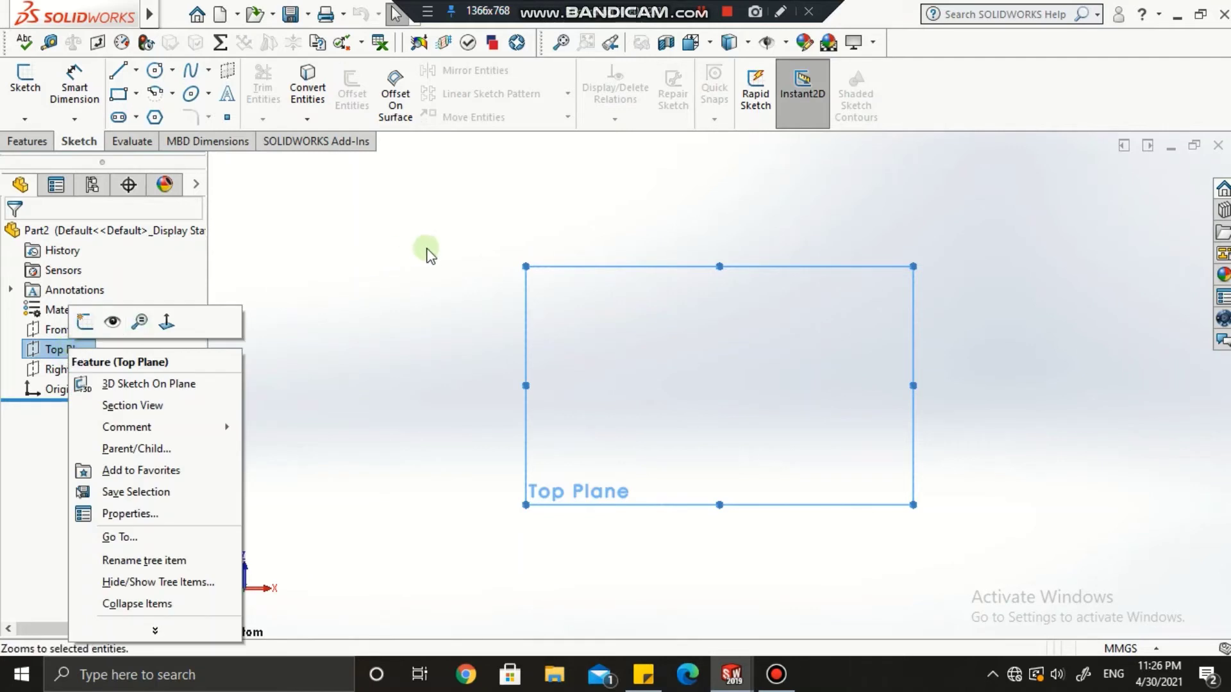
pyautogui.click(426, 254)
pyautogui.click(68, 349)
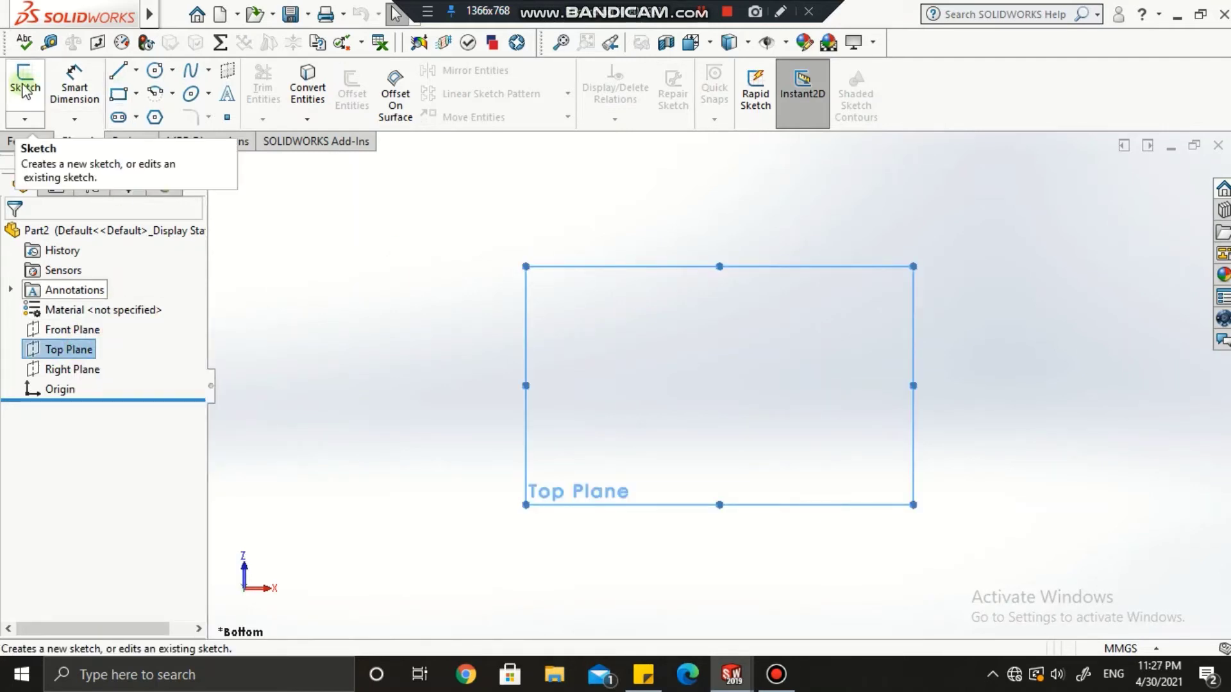
pyautogui.click(24, 90)
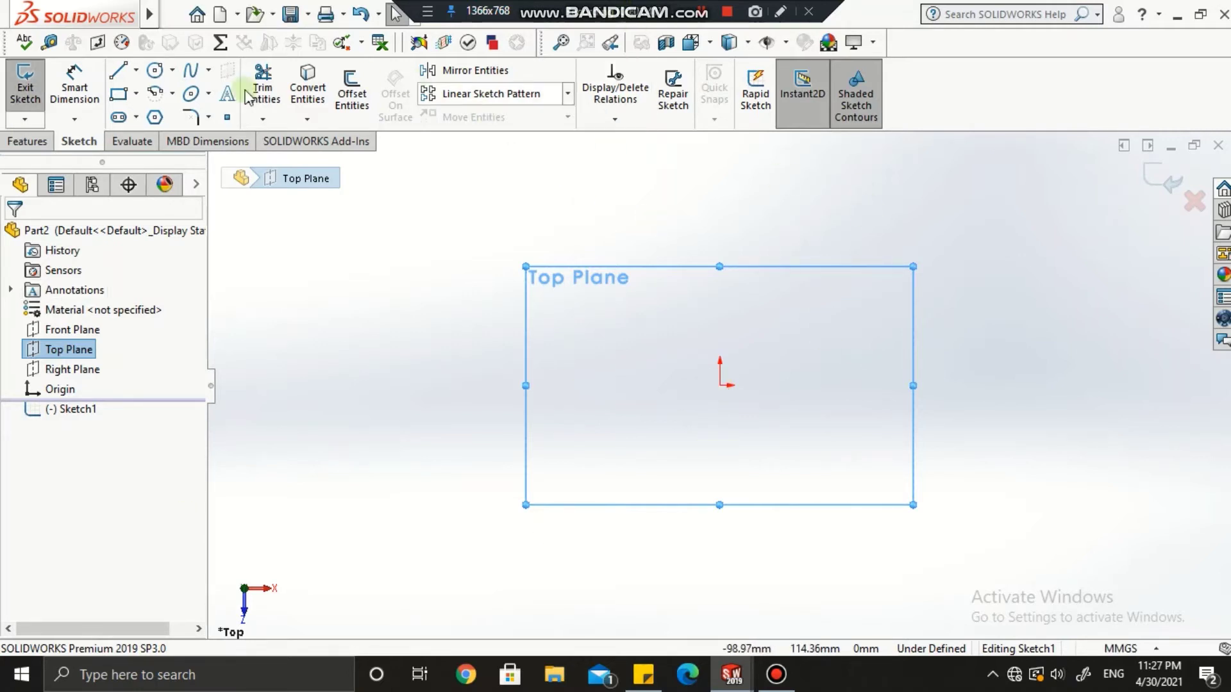
# Sketch a center rectangle about 175 mm wide and 107 mm high, centred on the origin
pyautogui.click(135, 96)
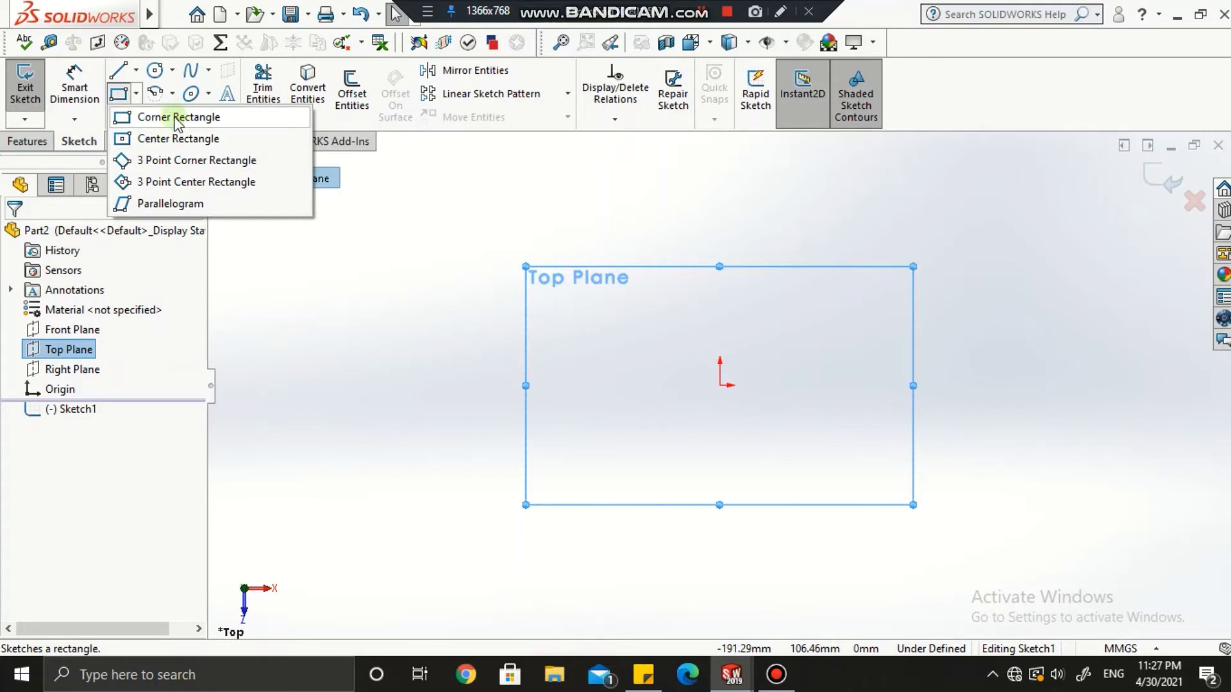
pyautogui.click(168, 139)
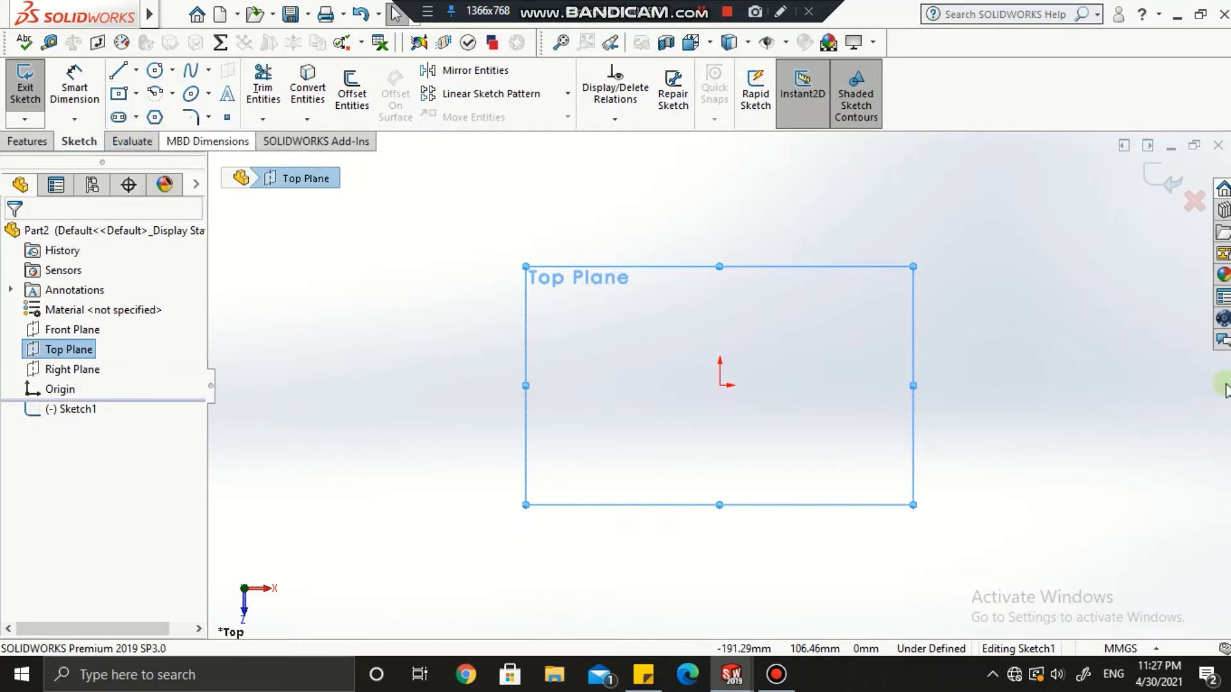
pyautogui.click(722, 385)
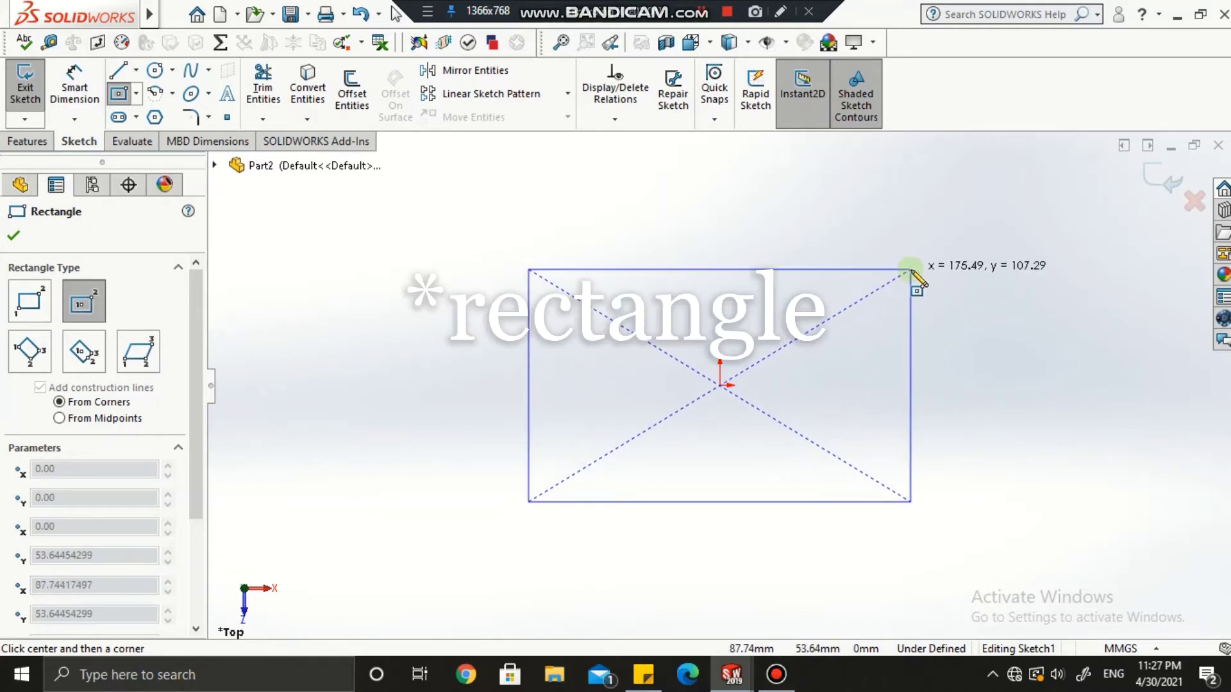
pyautogui.click(911, 269)
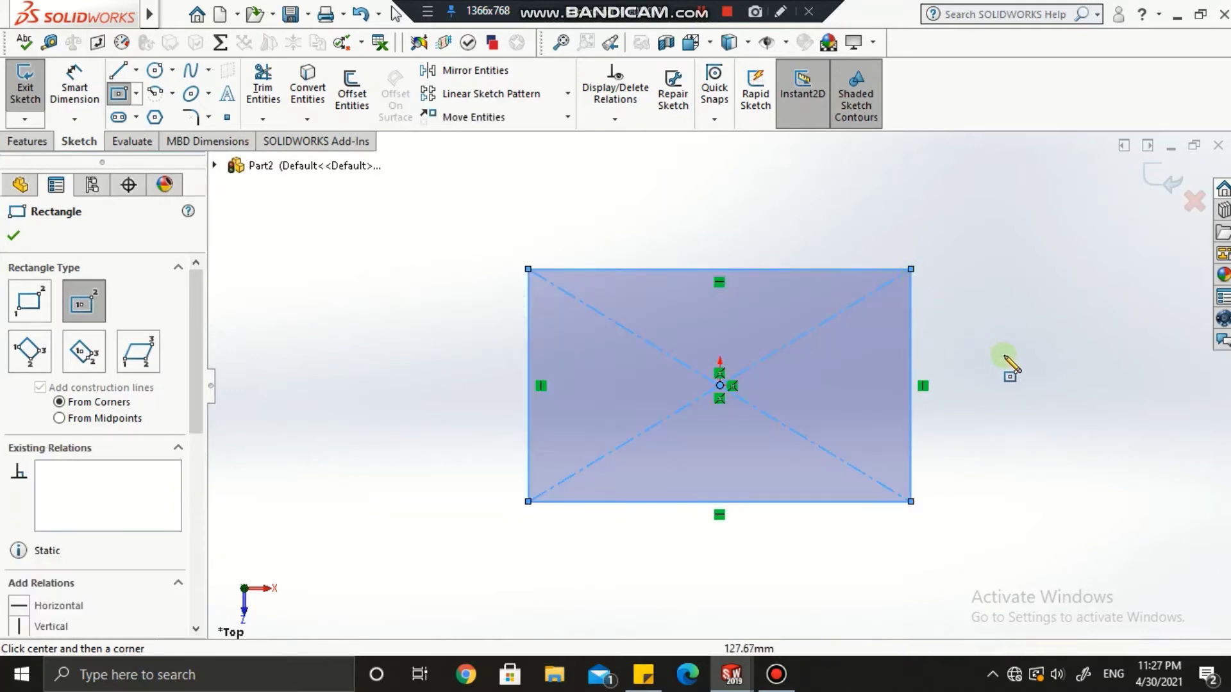
pyautogui.click(13, 236)
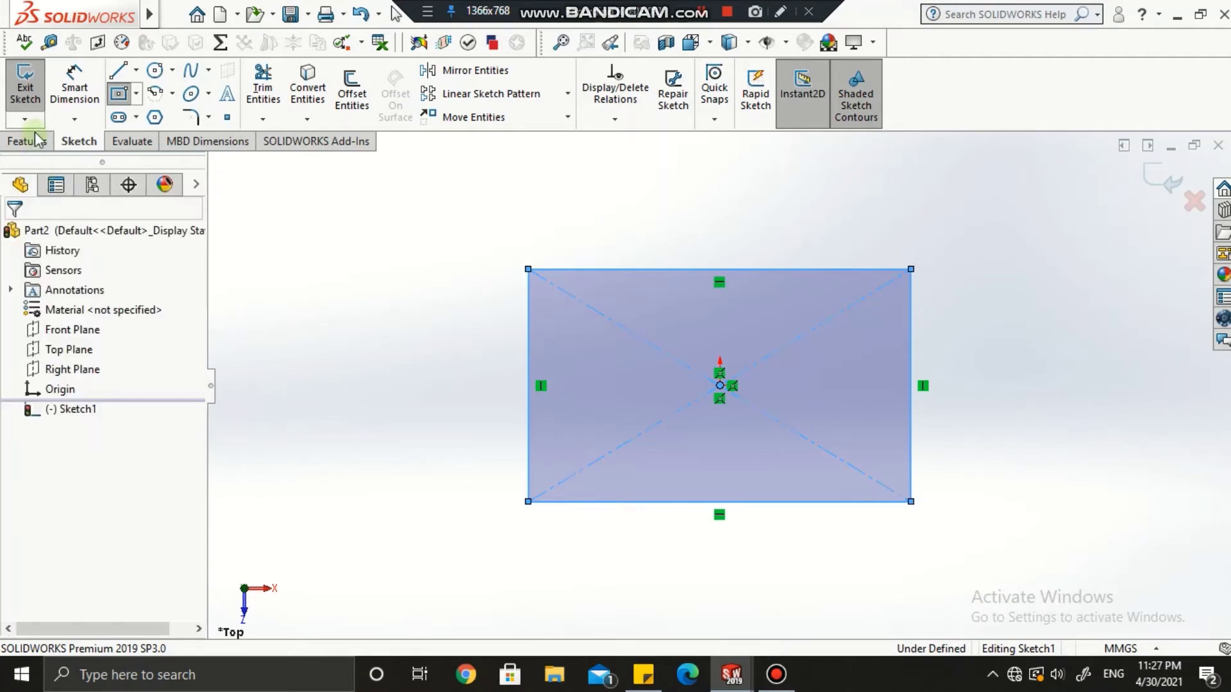
# Dimension the rectangle's height between its two horizontal edges and set it to 115 mm
pyautogui.click(75, 82)
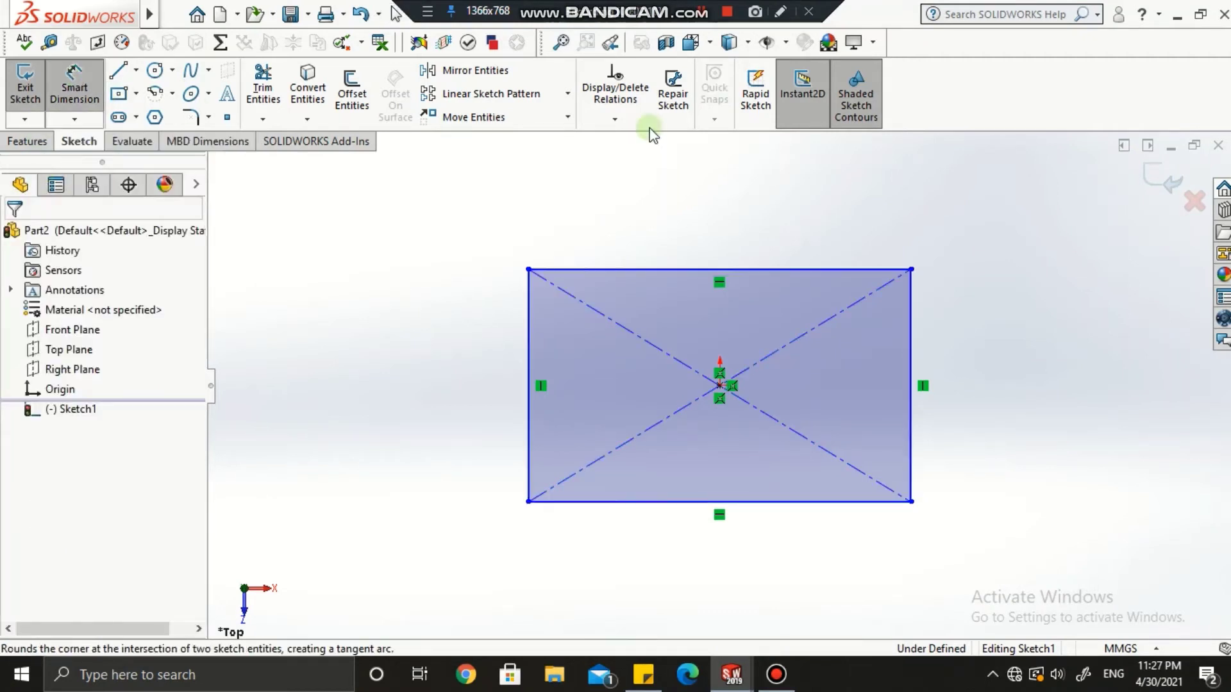
pyautogui.click(782, 269)
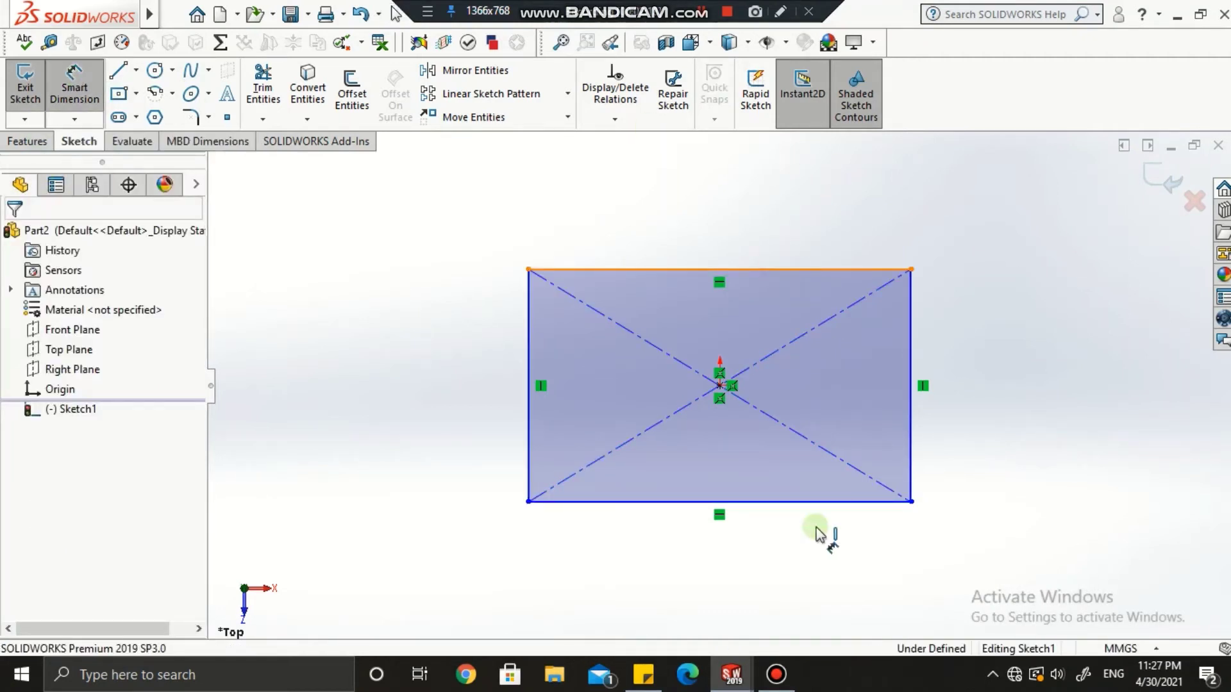
pyautogui.click(796, 502)
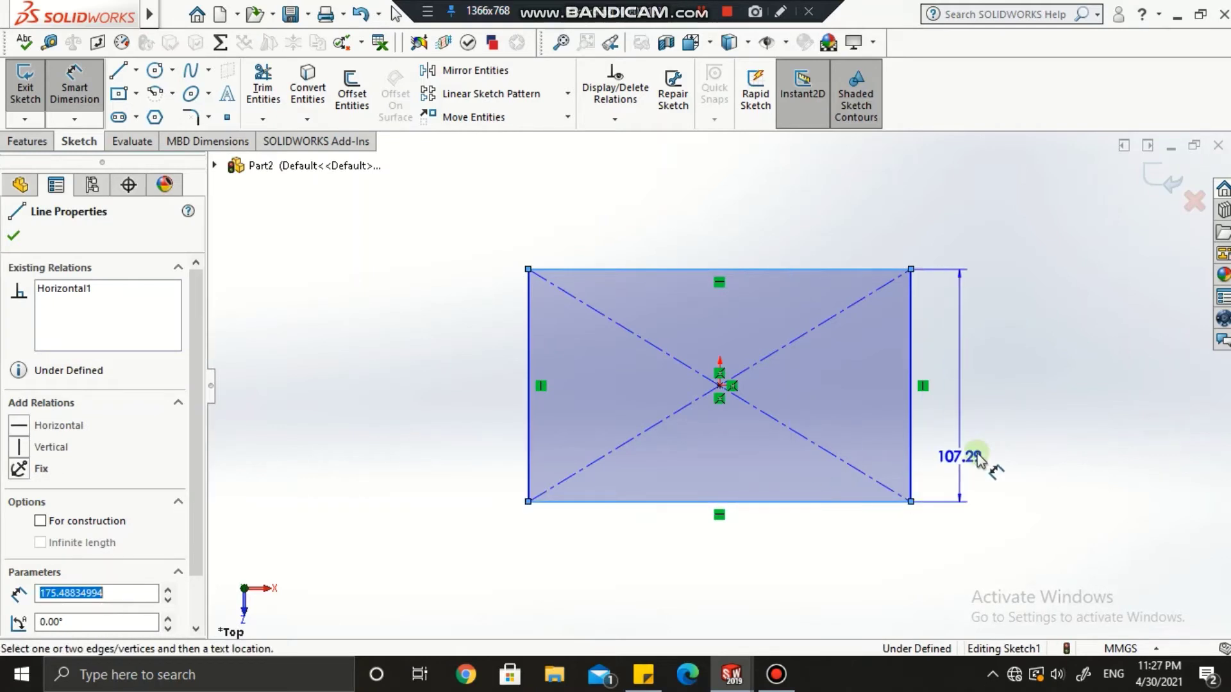
pyautogui.click(1012, 438)
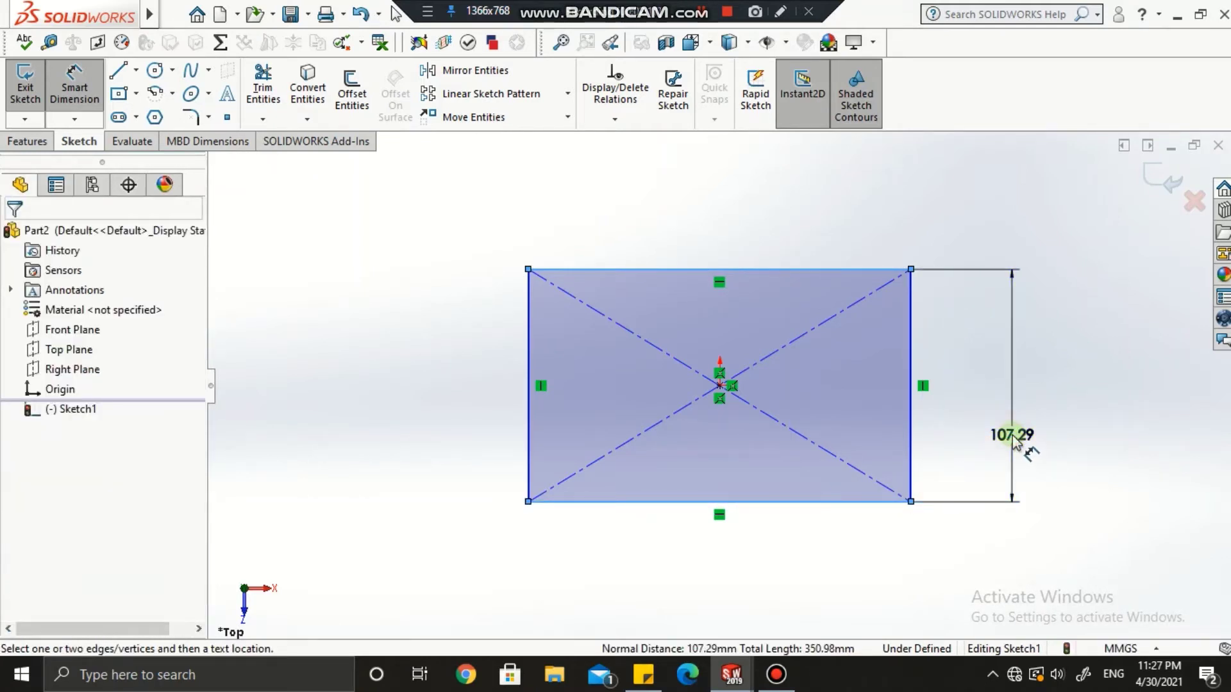
pyautogui.doubleClick(1012, 437)
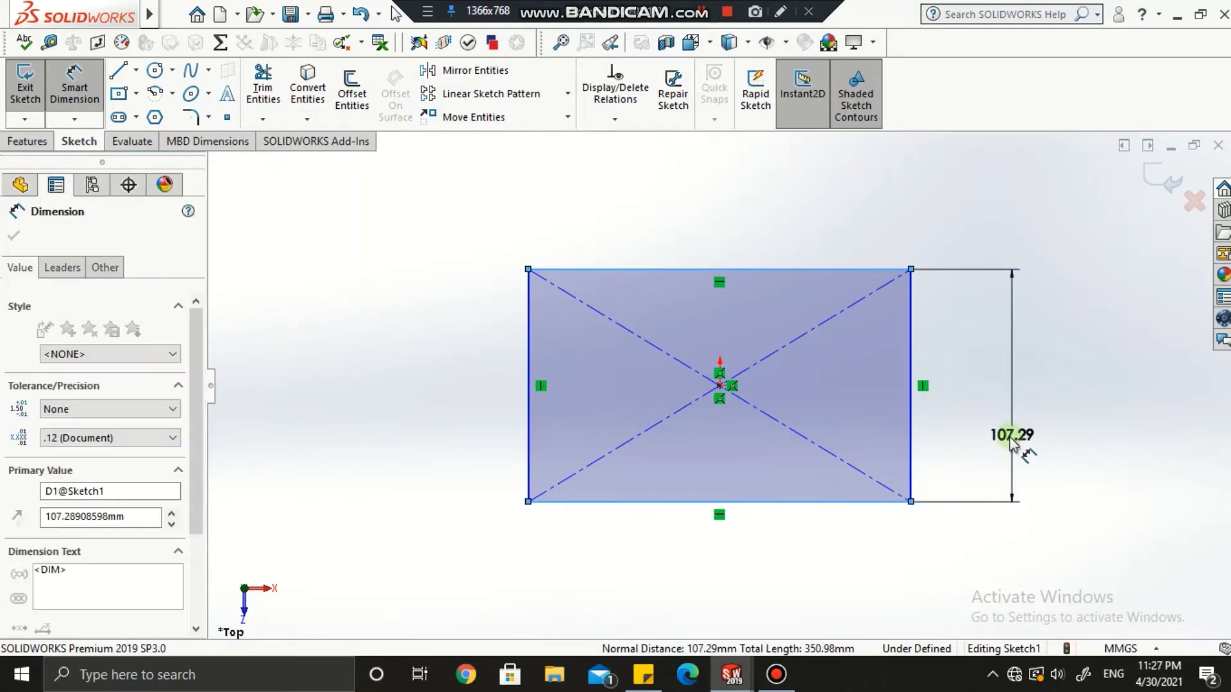
pyautogui.write('11')
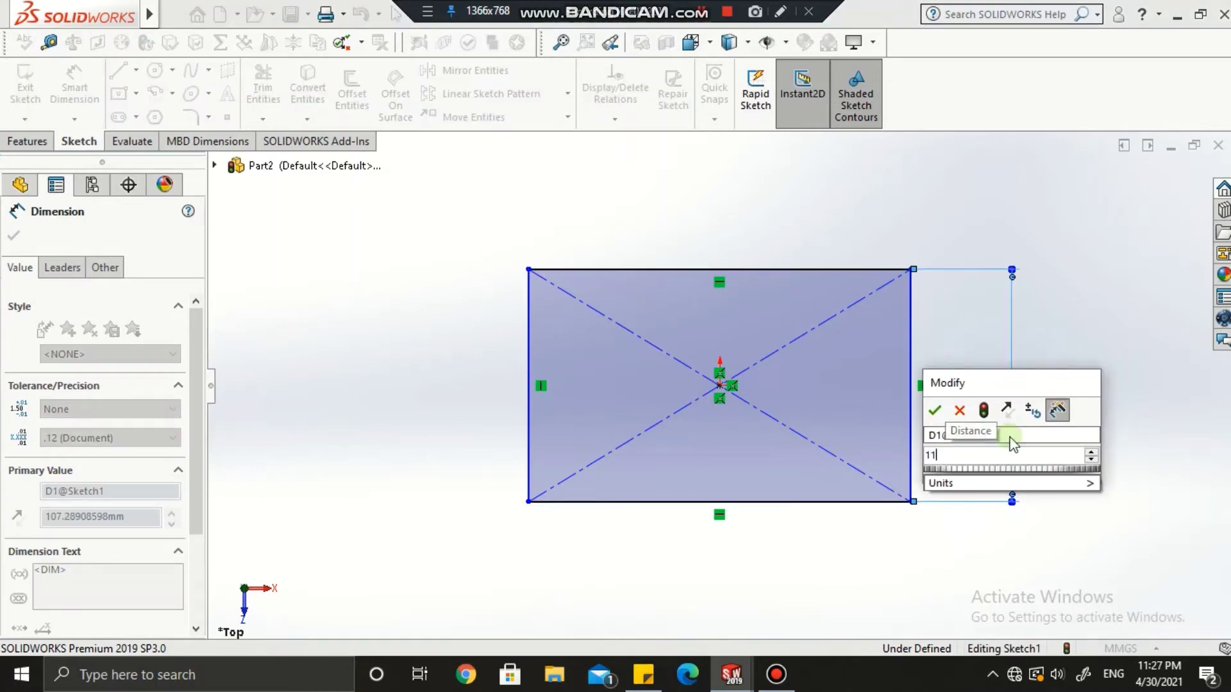
pyautogui.write('5')
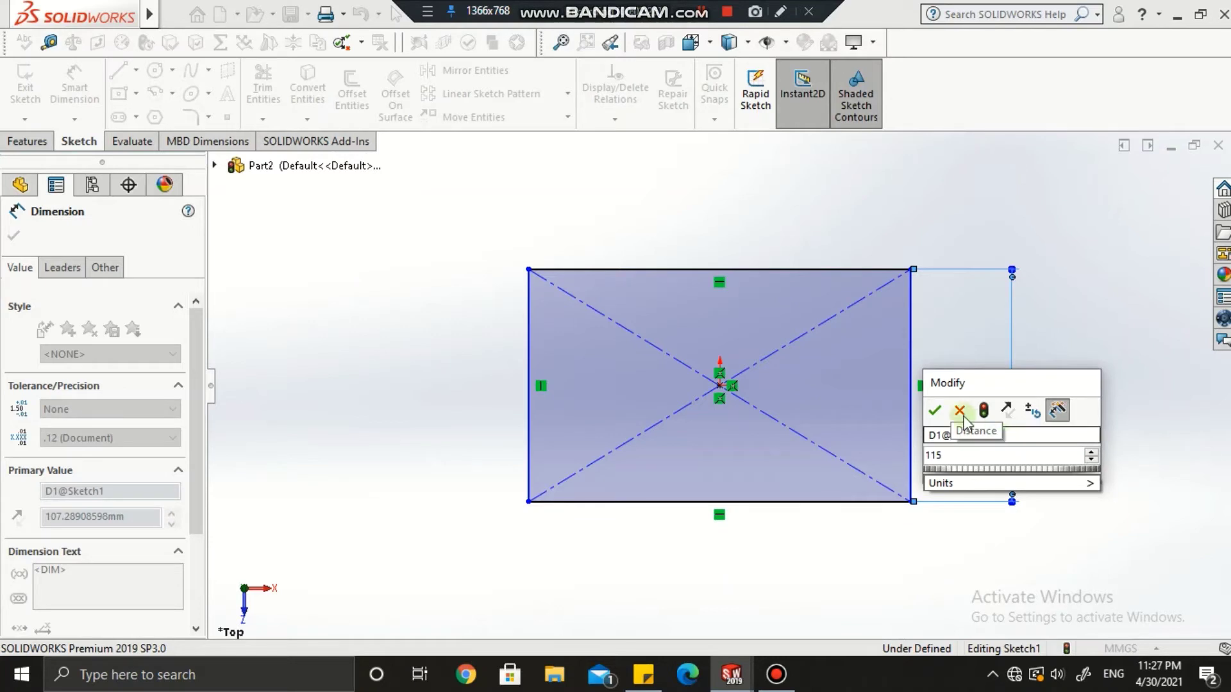
pyautogui.click(935, 410)
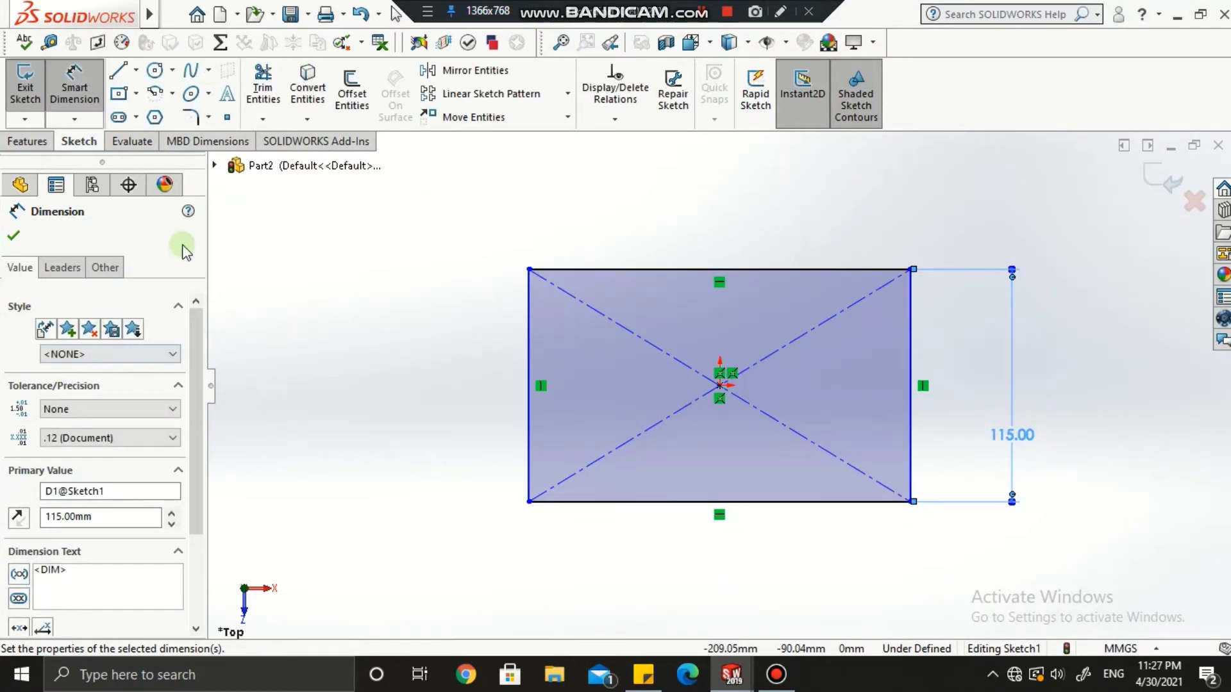
# Dimension the rectangle's width between its two vertical edges and set it to 140 mm
pyautogui.click(90, 92)
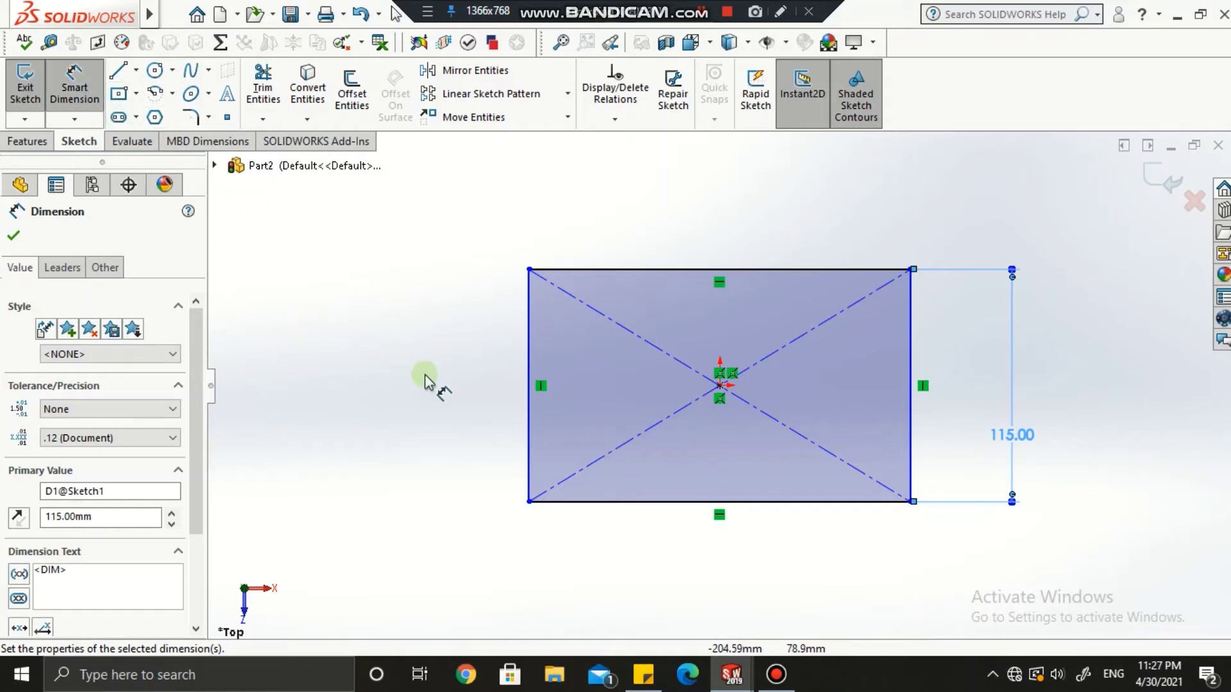
pyautogui.click(531, 349)
pyautogui.click(923, 321)
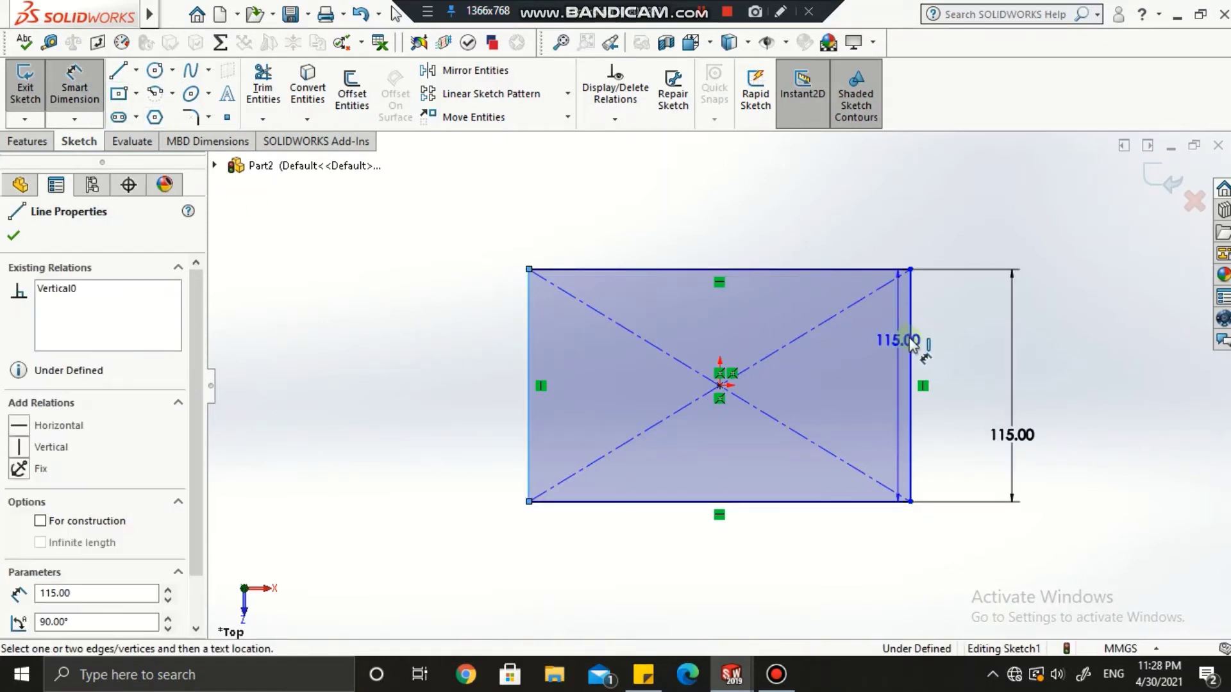
pyautogui.click(756, 198)
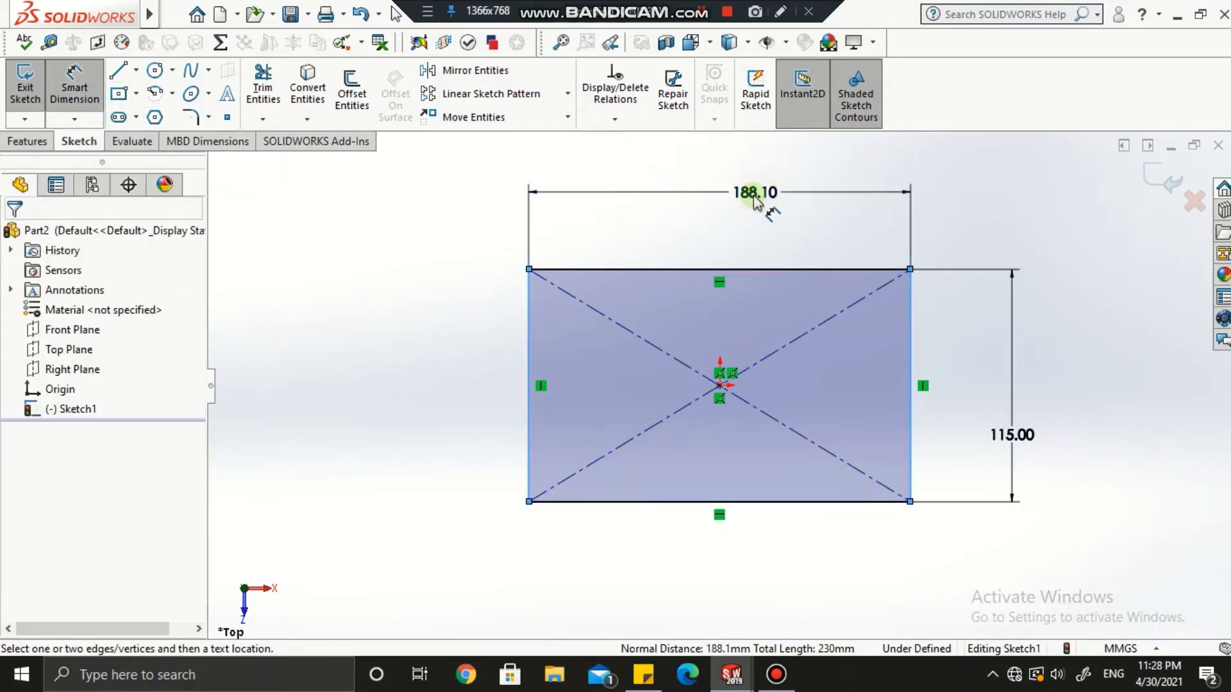
pyautogui.write('140')
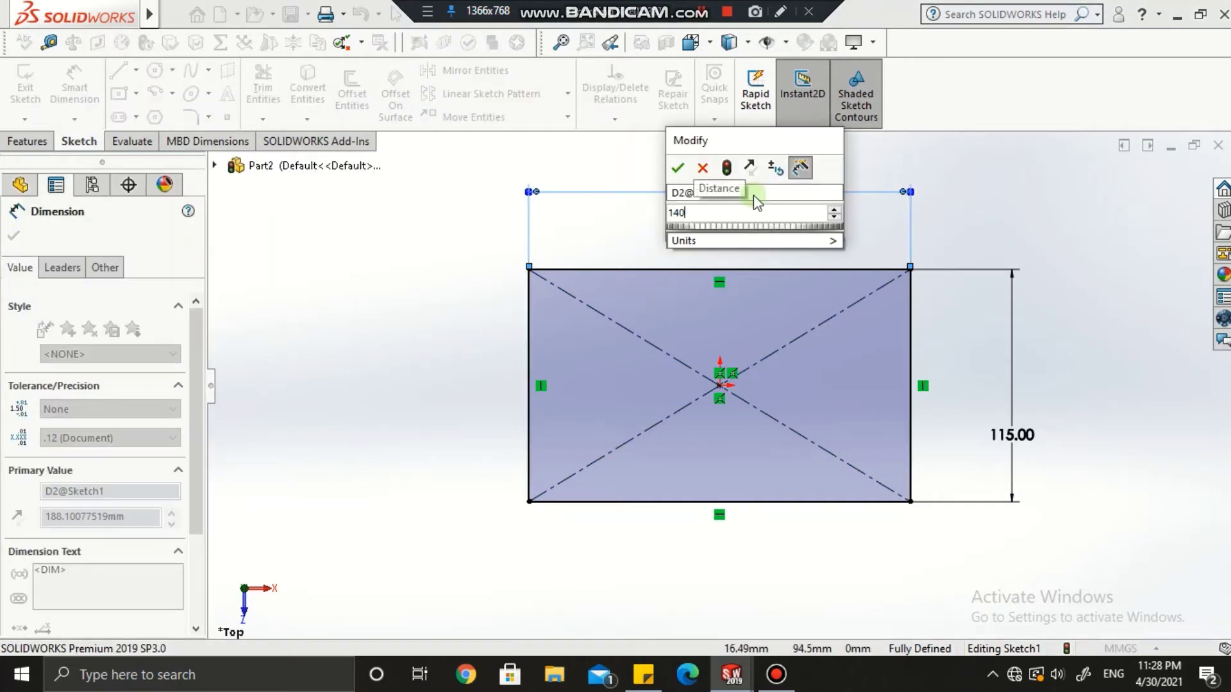
pyautogui.click(678, 168)
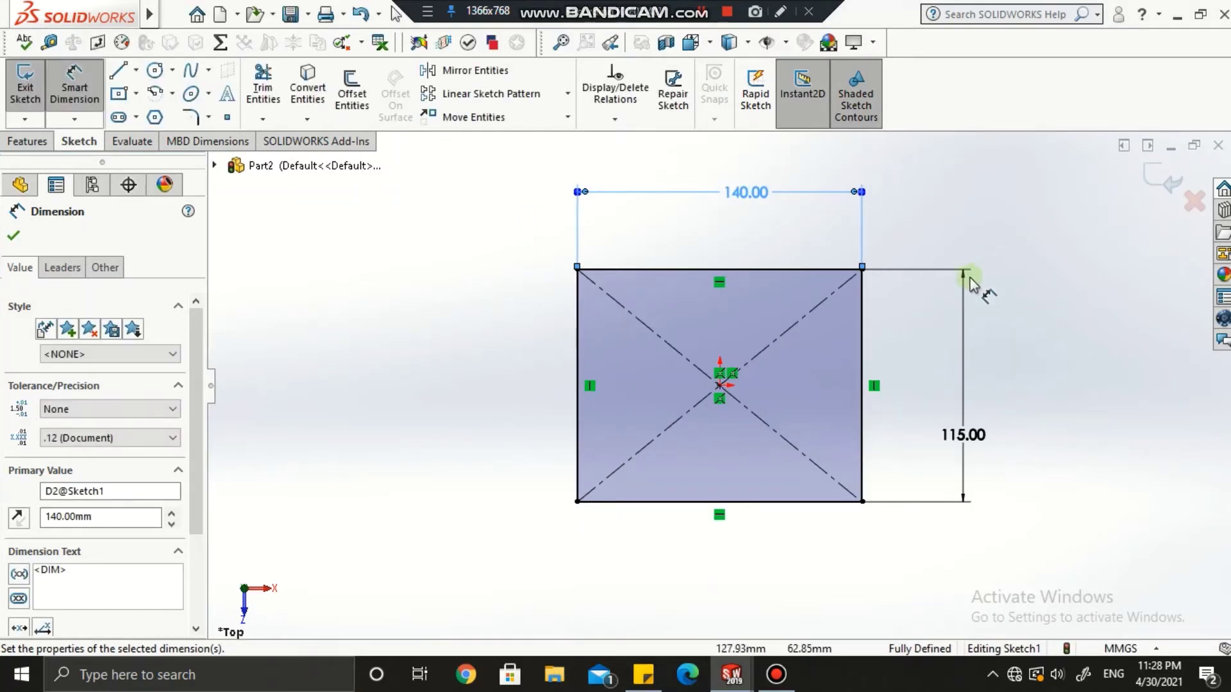
pyautogui.click(13, 235)
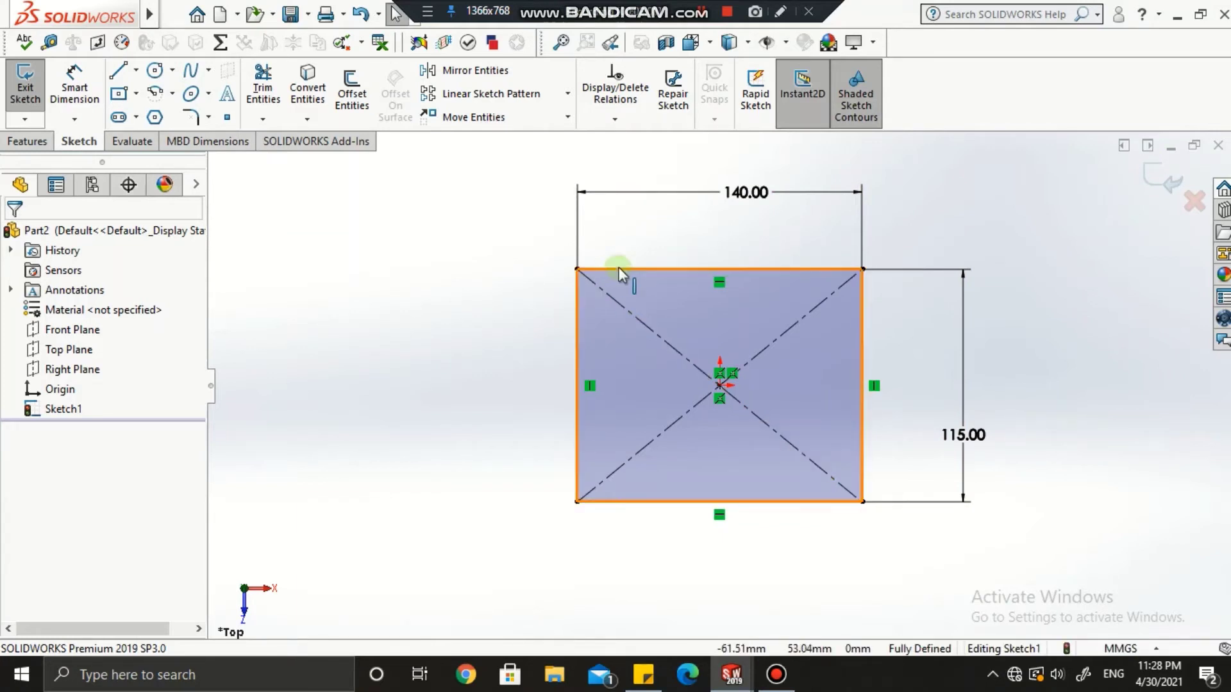
# Round all four corners of the rectangle with a 20 mm sketch fillet, keeping constrained corners
pyautogui.click(194, 117)
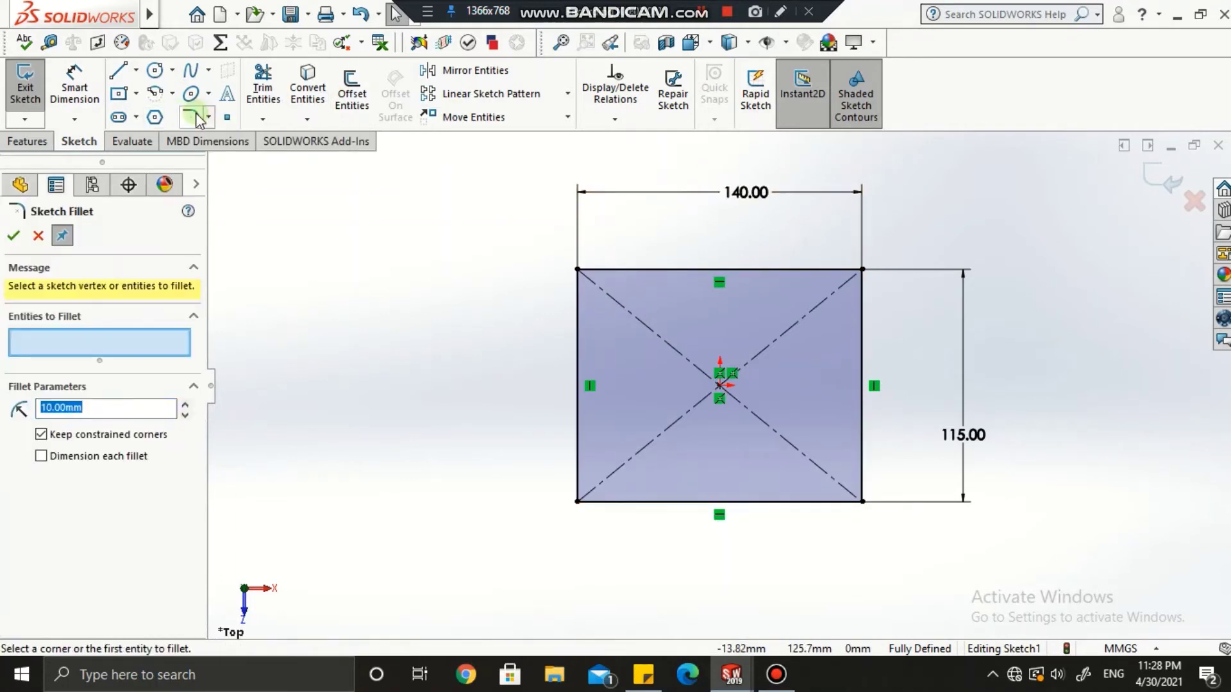
pyautogui.click(88, 344)
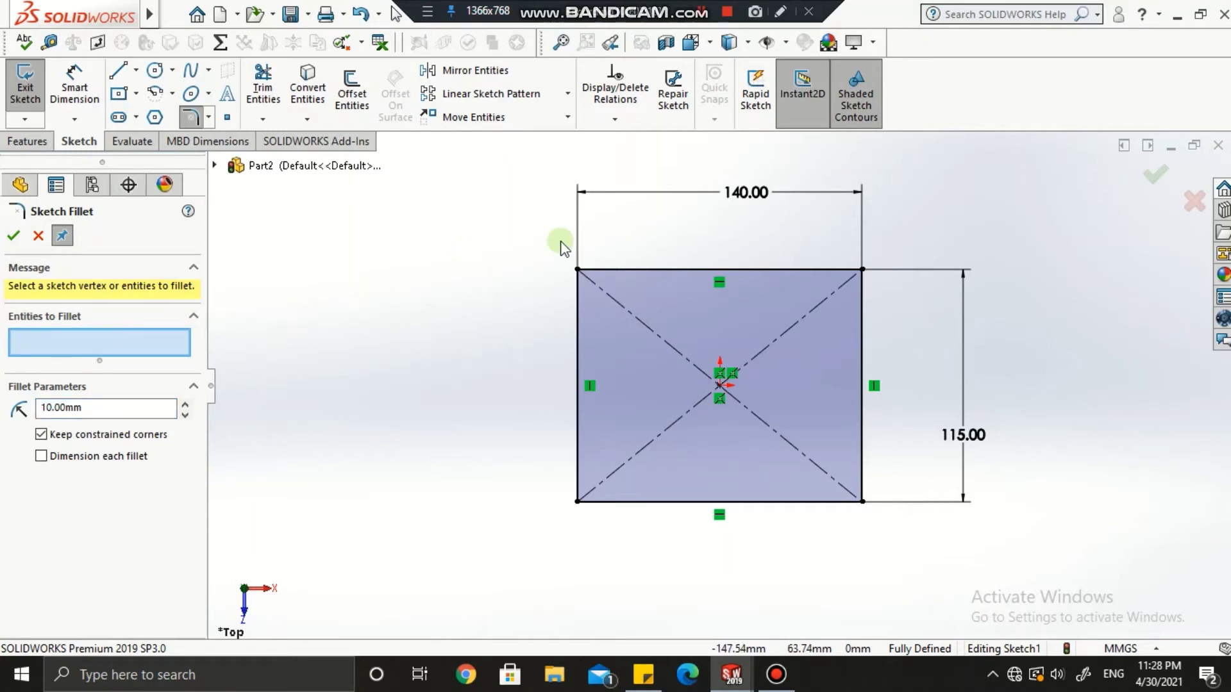
pyautogui.click(602, 269)
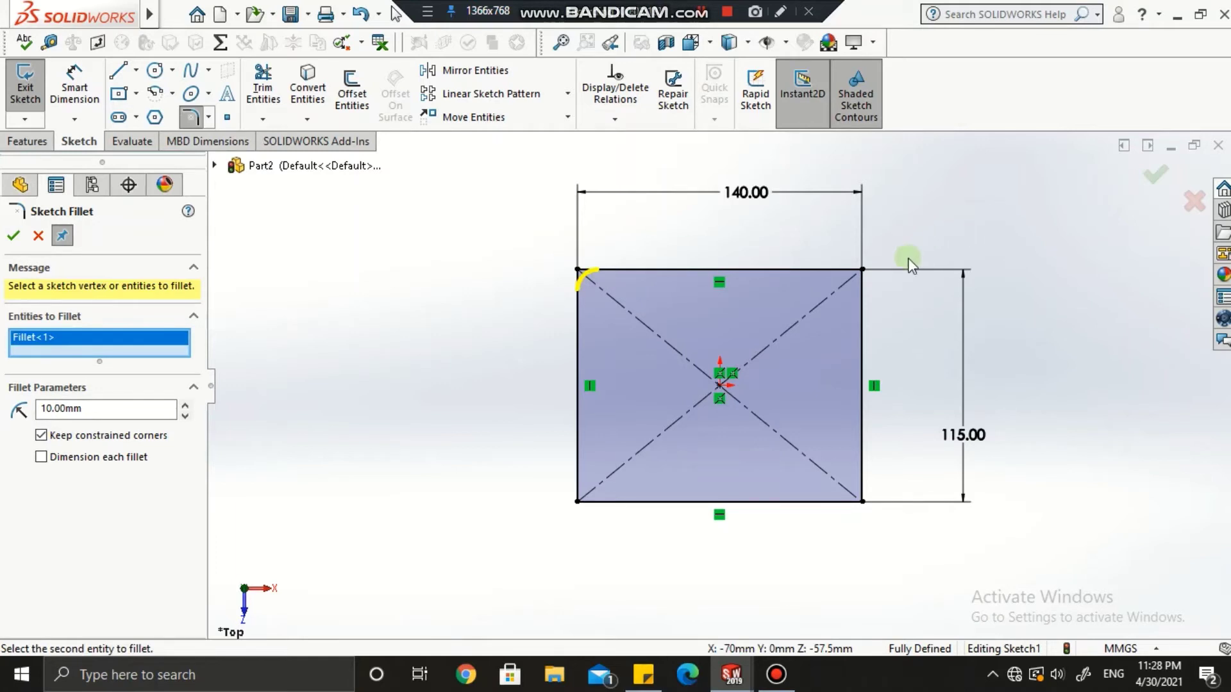
pyautogui.click(865, 270)
pyautogui.click(862, 500)
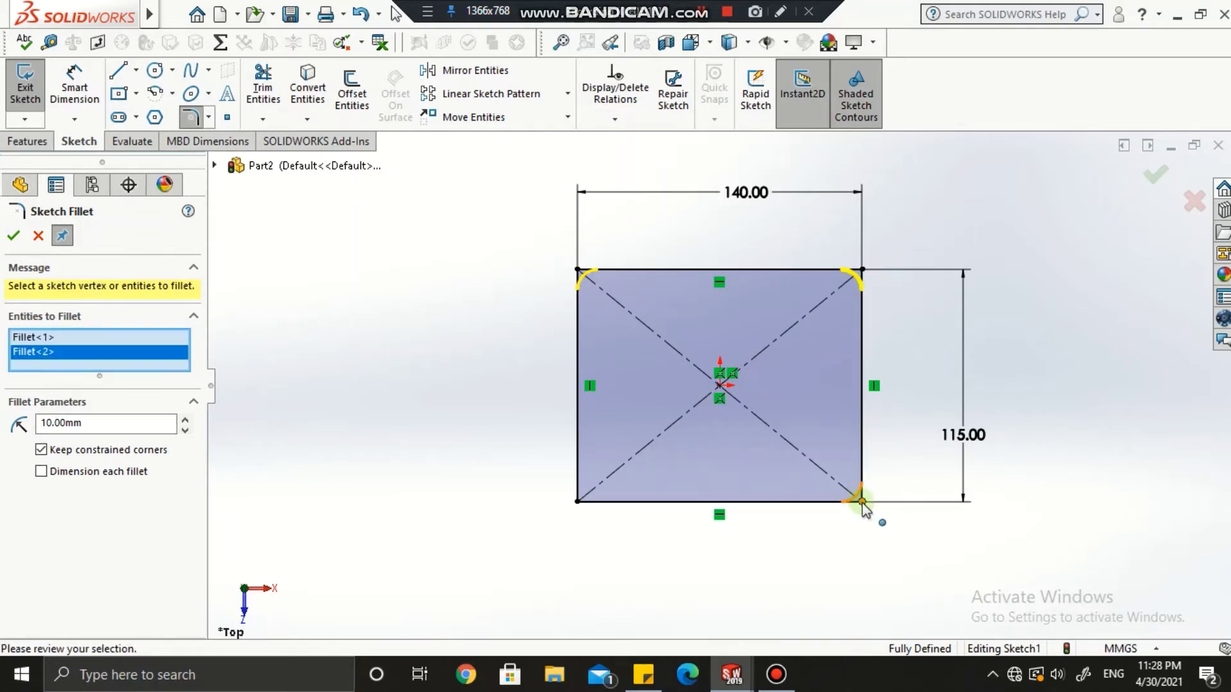
pyautogui.click(578, 501)
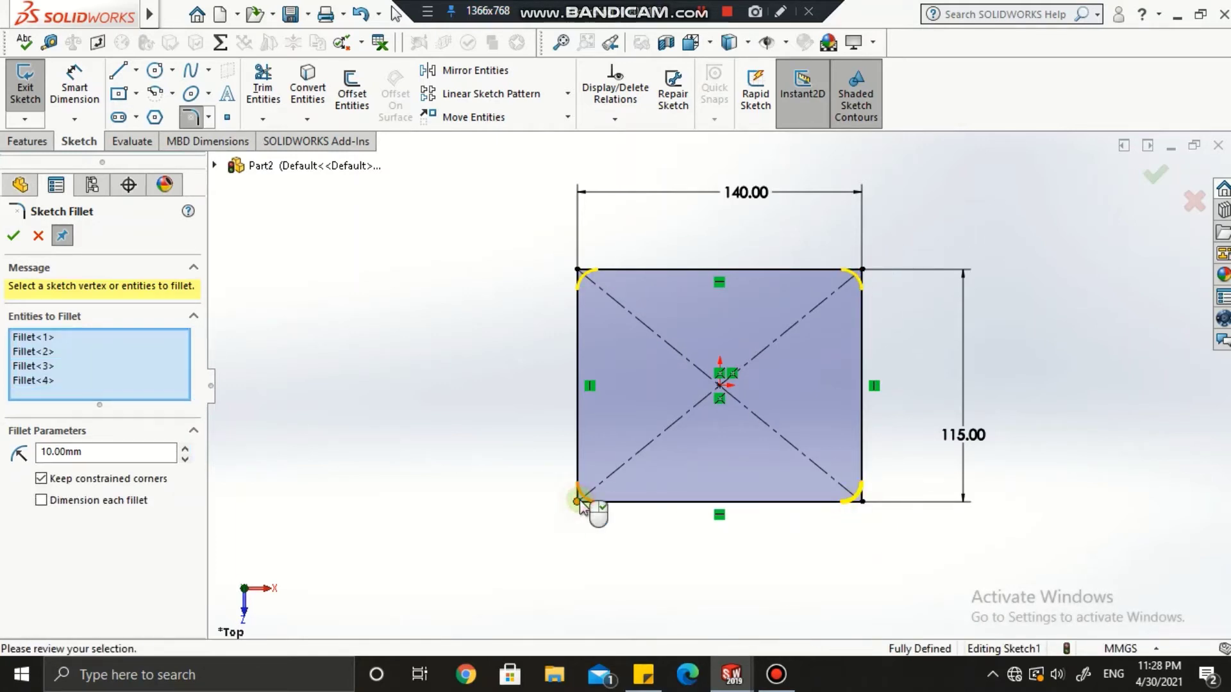
pyautogui.click(106, 454)
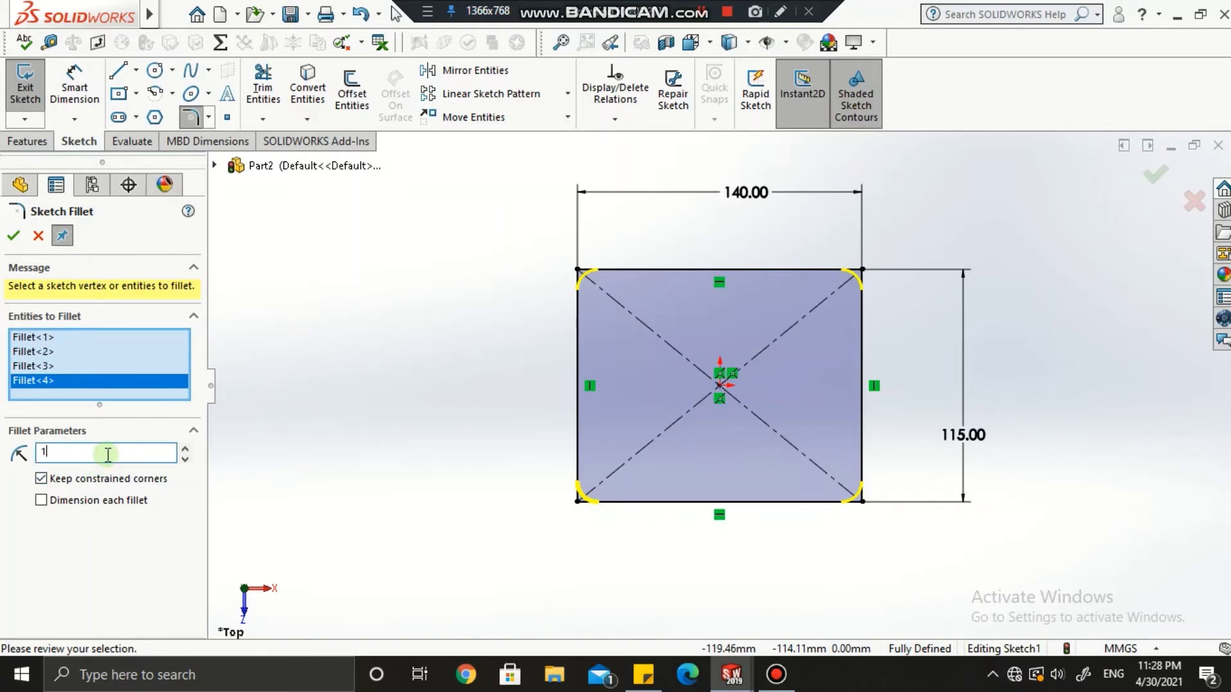
pyautogui.write('20')
pyautogui.press('Return')
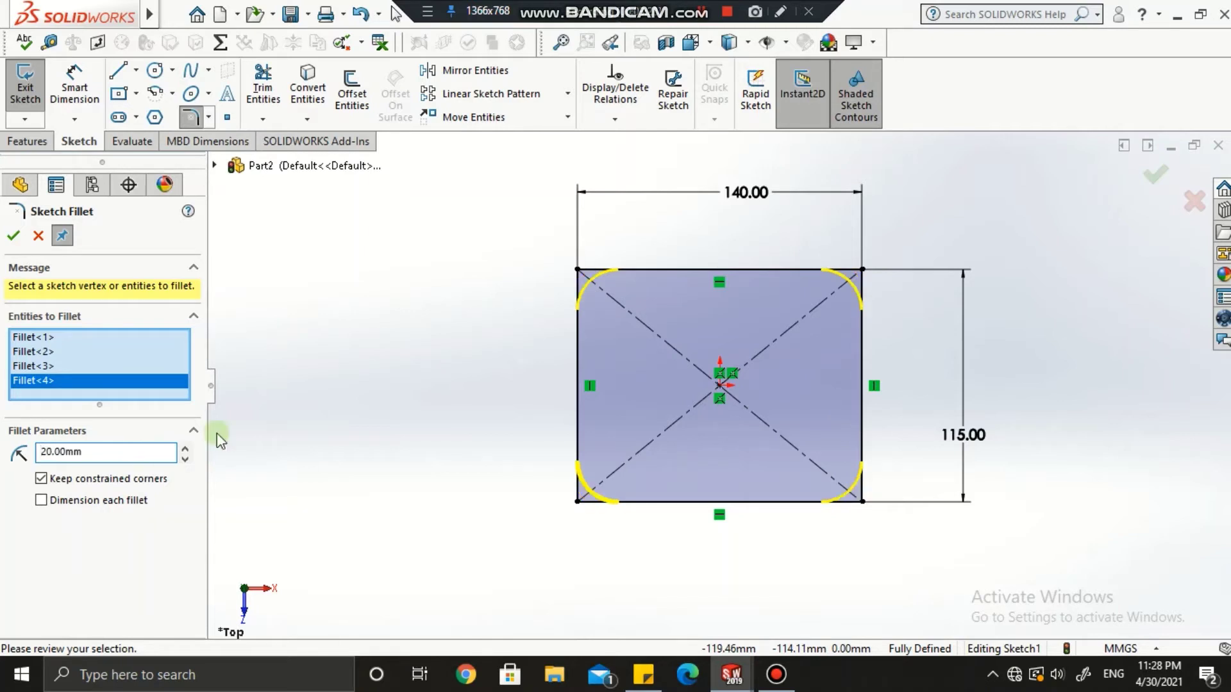
pyautogui.click(14, 236)
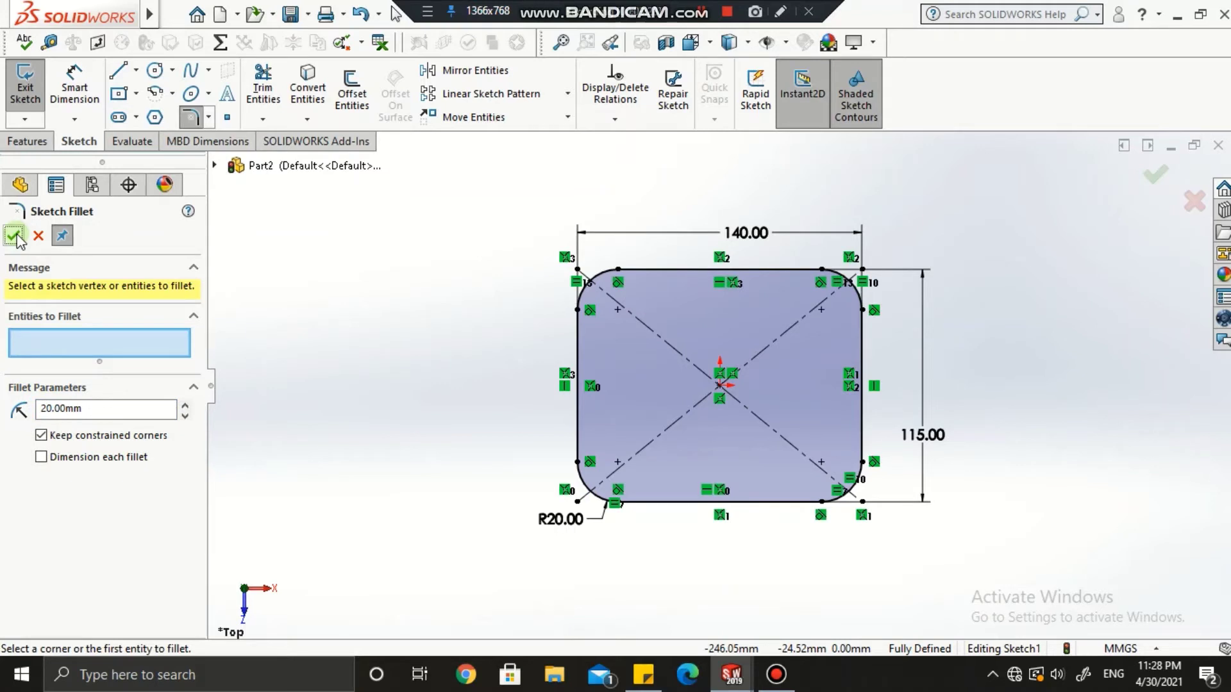
pyautogui.click(14, 235)
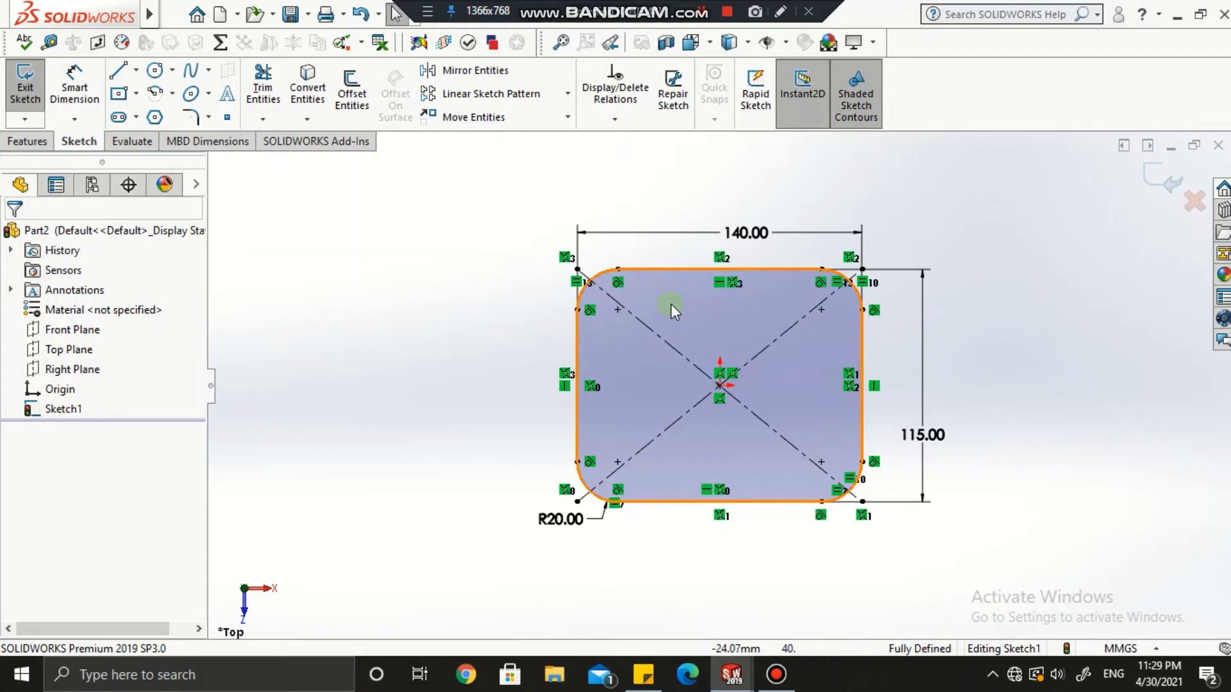
# Sketch a vertical straight slot near the rectangle's upper-left corner, about 15 mm between arc centres and about 12 mm wide
pyautogui.click(136, 117)
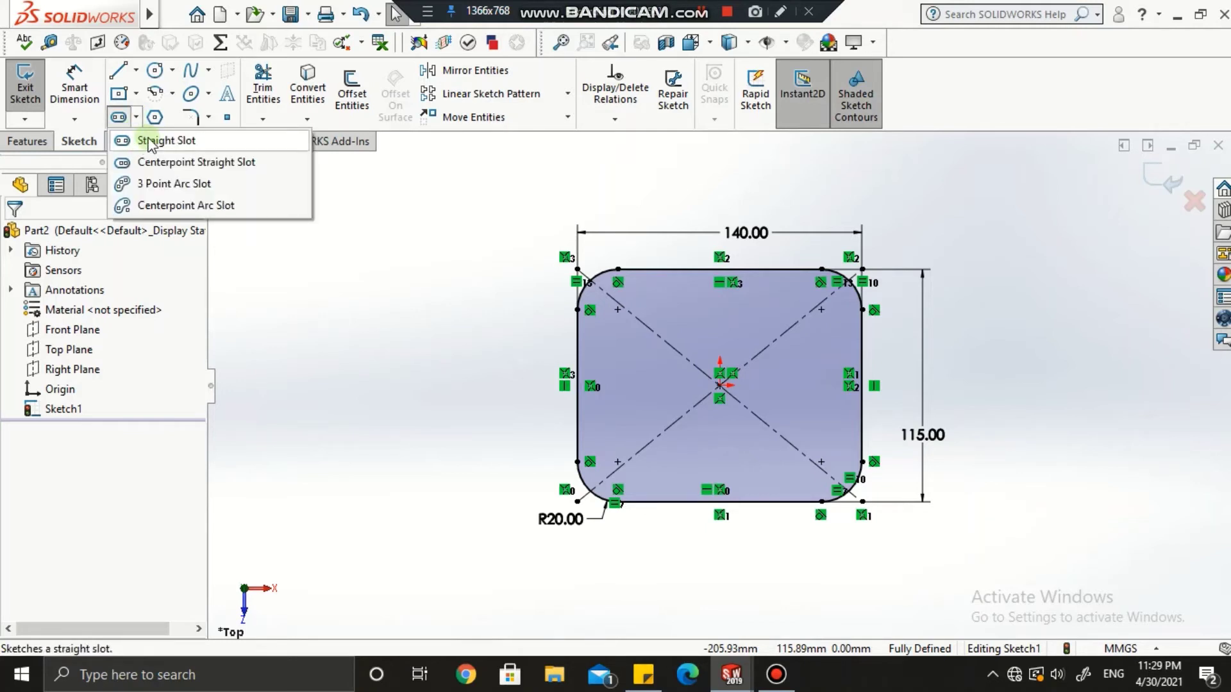
pyautogui.click(148, 141)
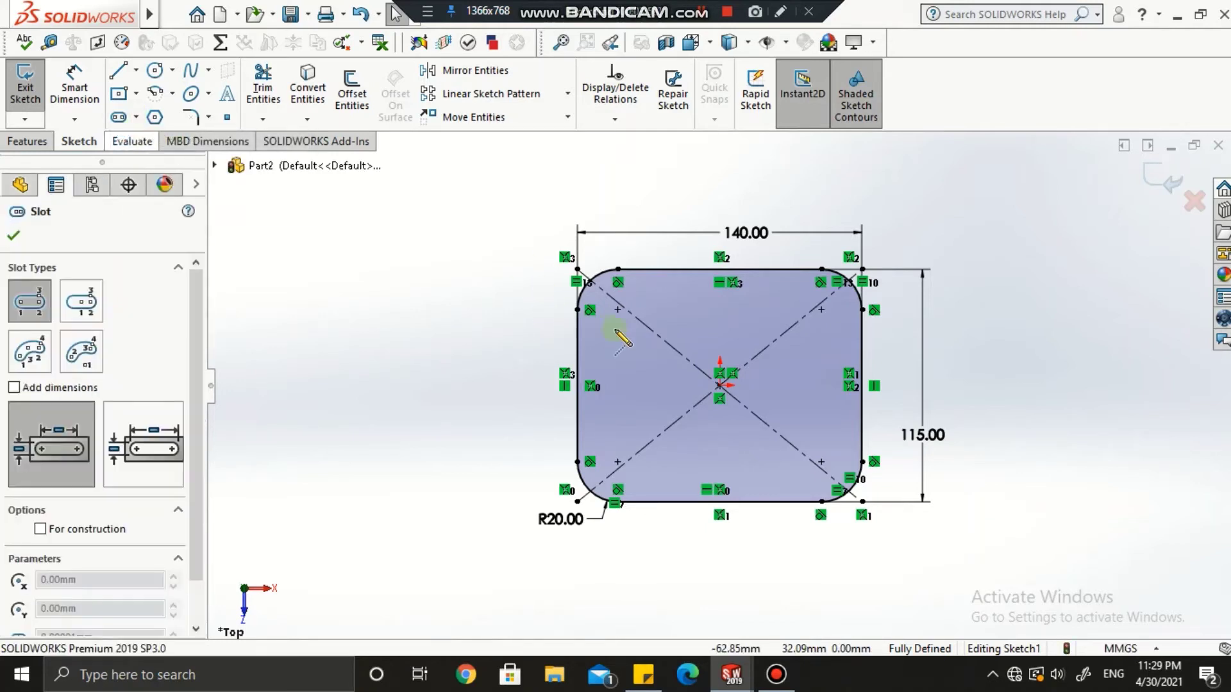
pyautogui.click(607, 311)
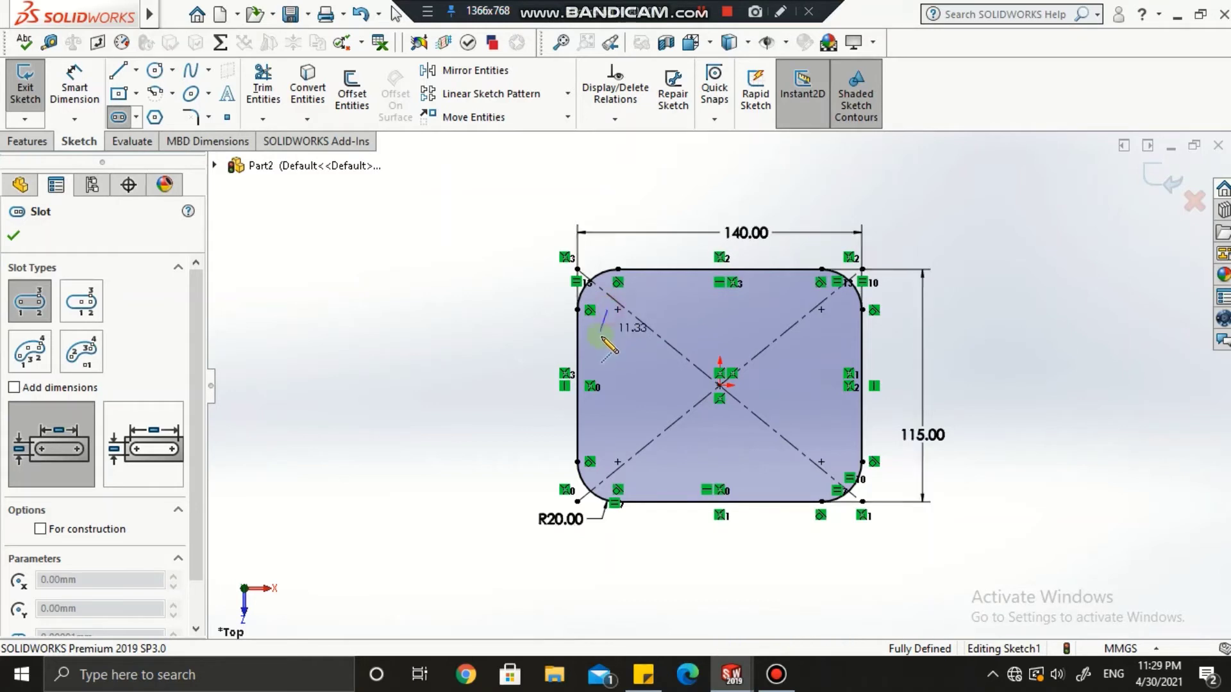
pyautogui.click(607, 340)
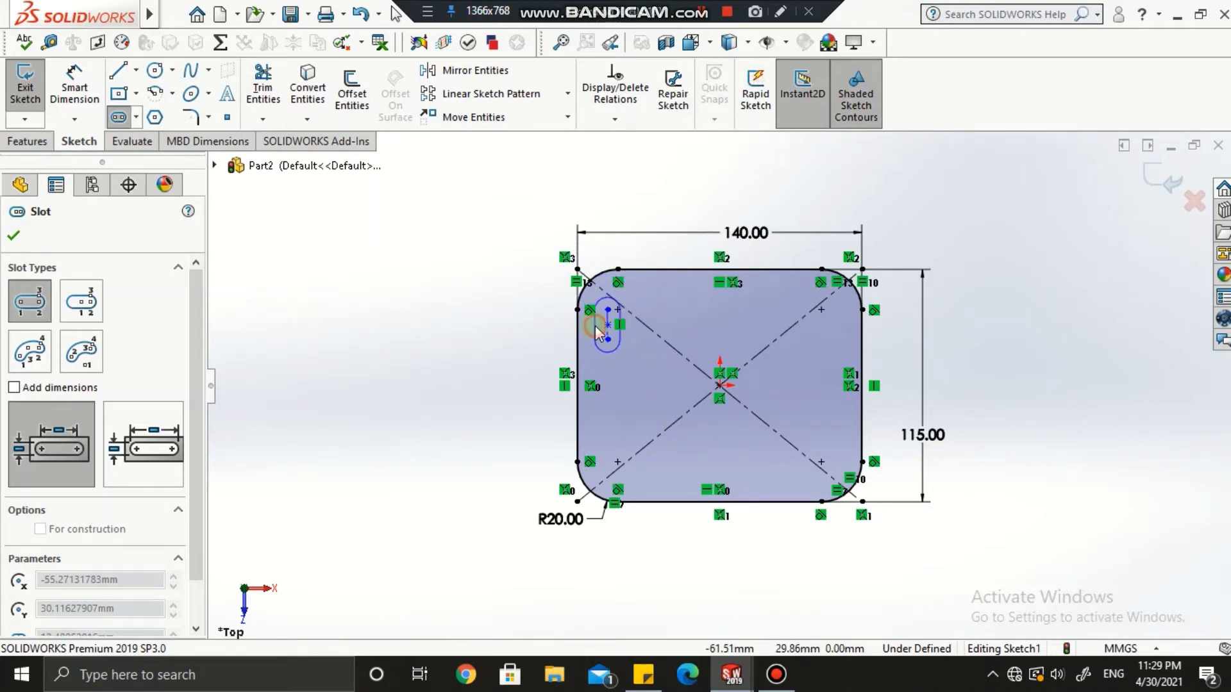
pyautogui.click(595, 326)
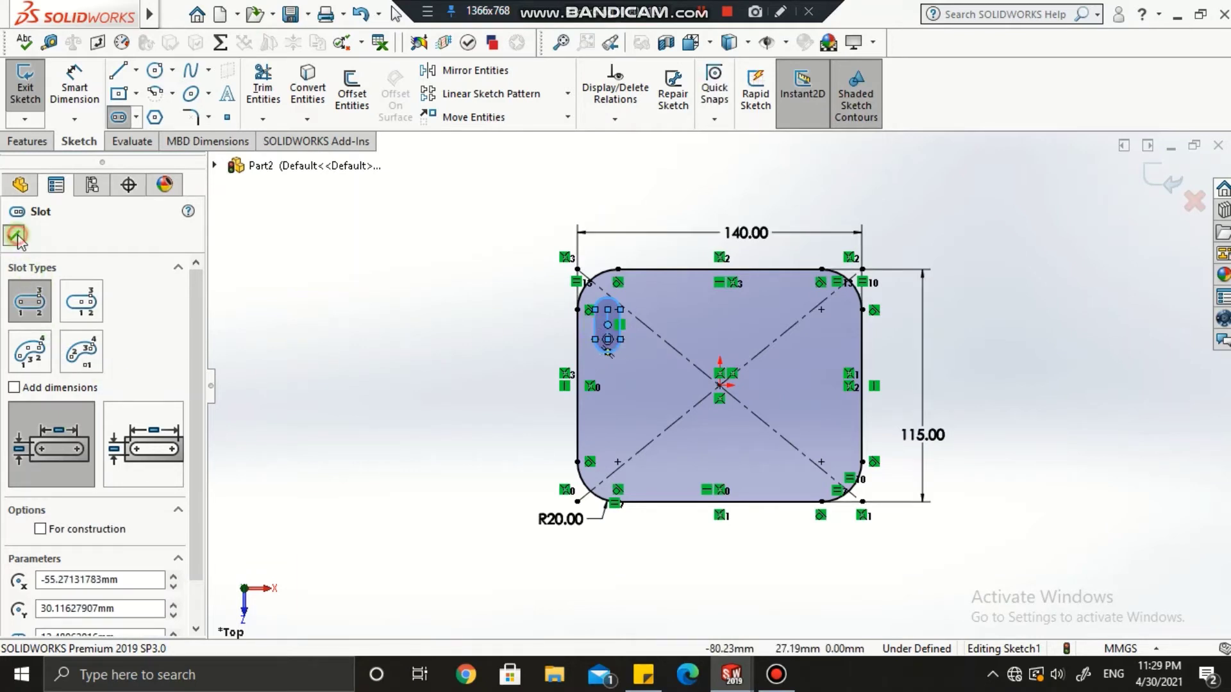
pyautogui.click(13, 236)
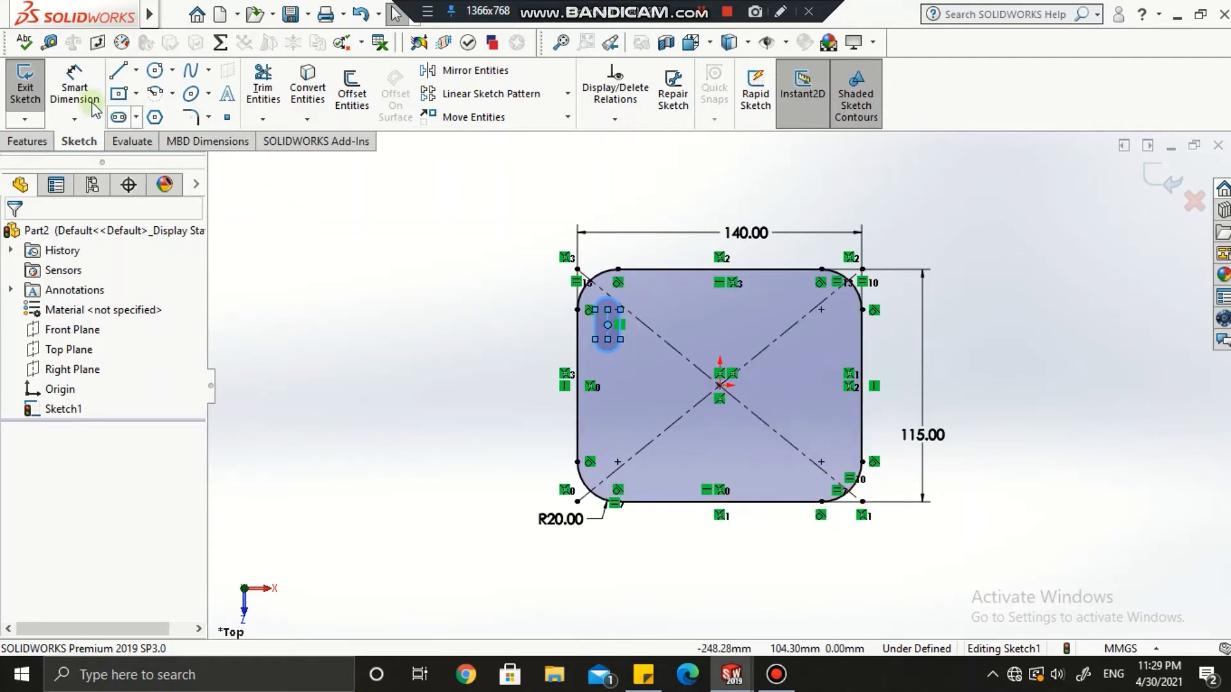
# Dimension the distance between the slot's two arc centres and set it to 7 mm
pyautogui.click(74, 88)
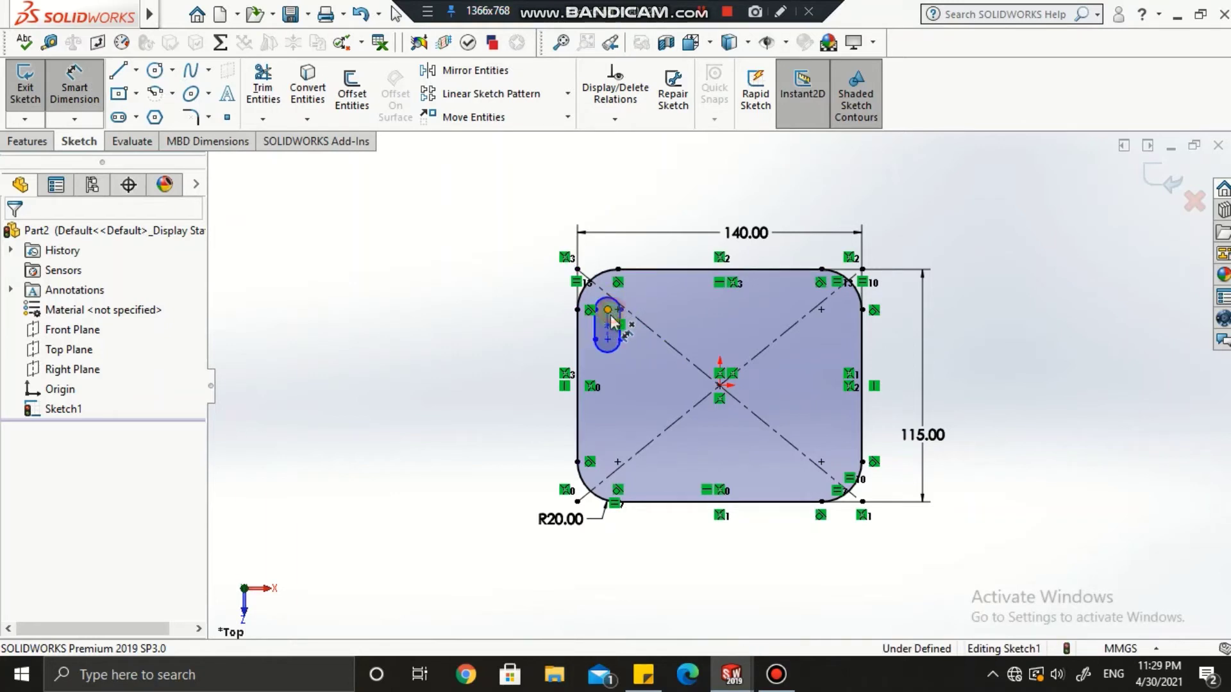
pyautogui.click(609, 344)
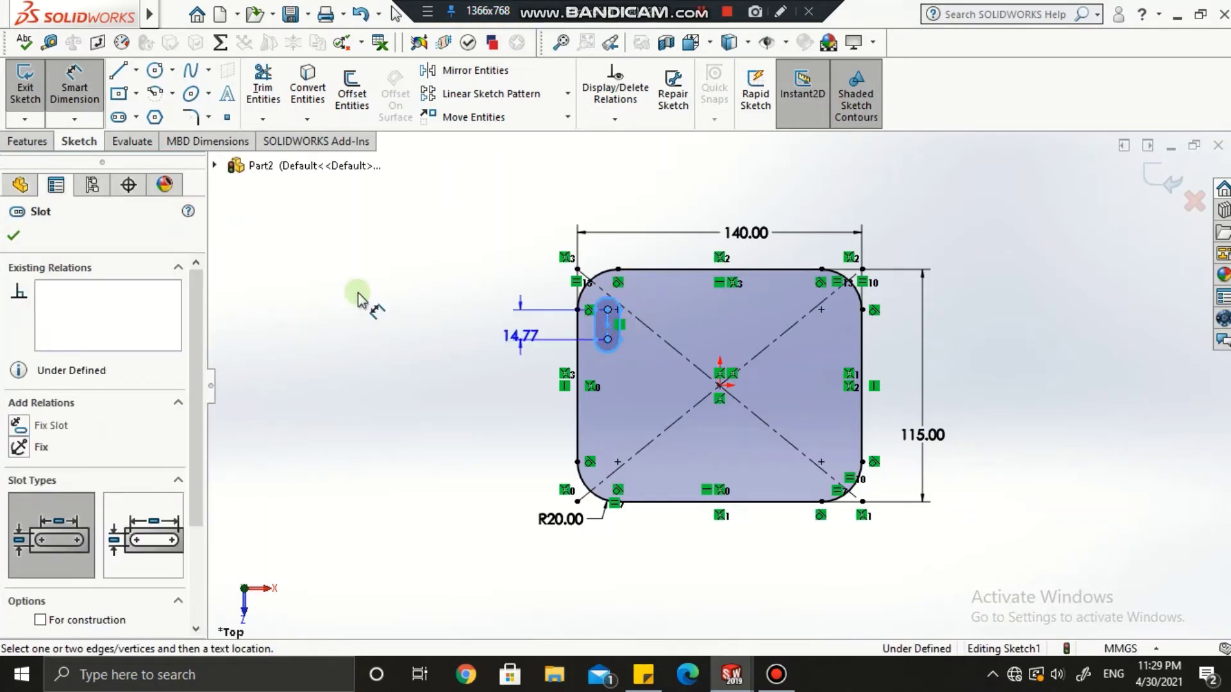
pyautogui.click(491, 329)
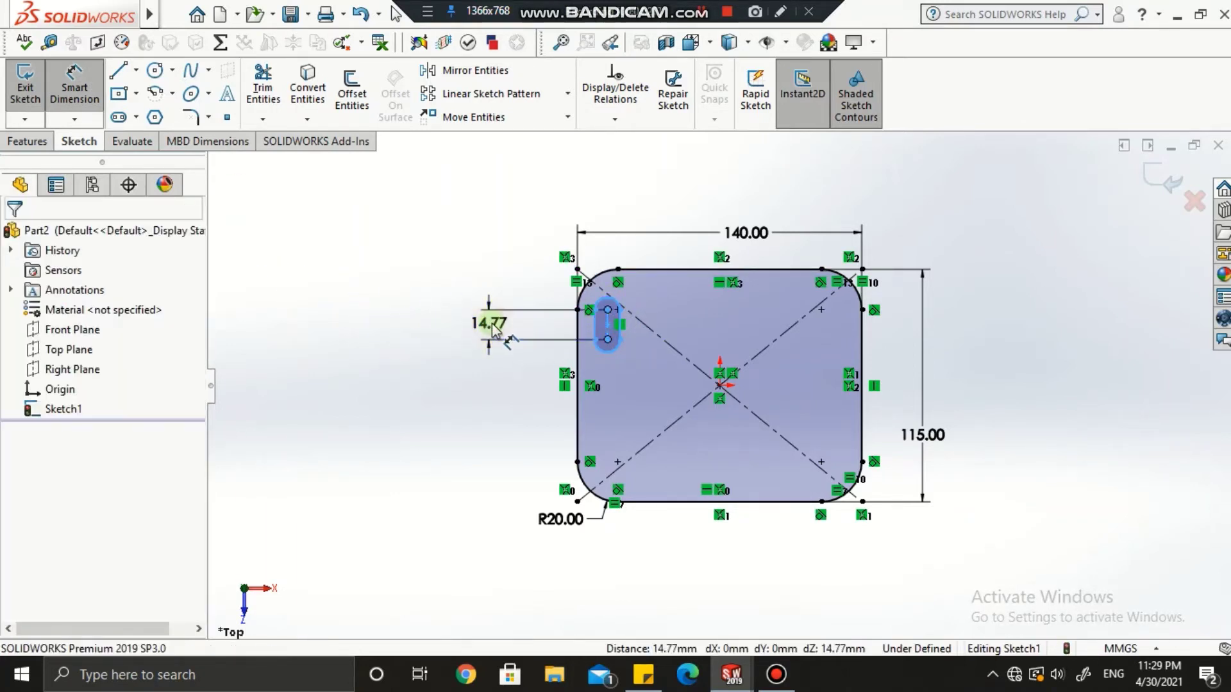
pyautogui.write('7')
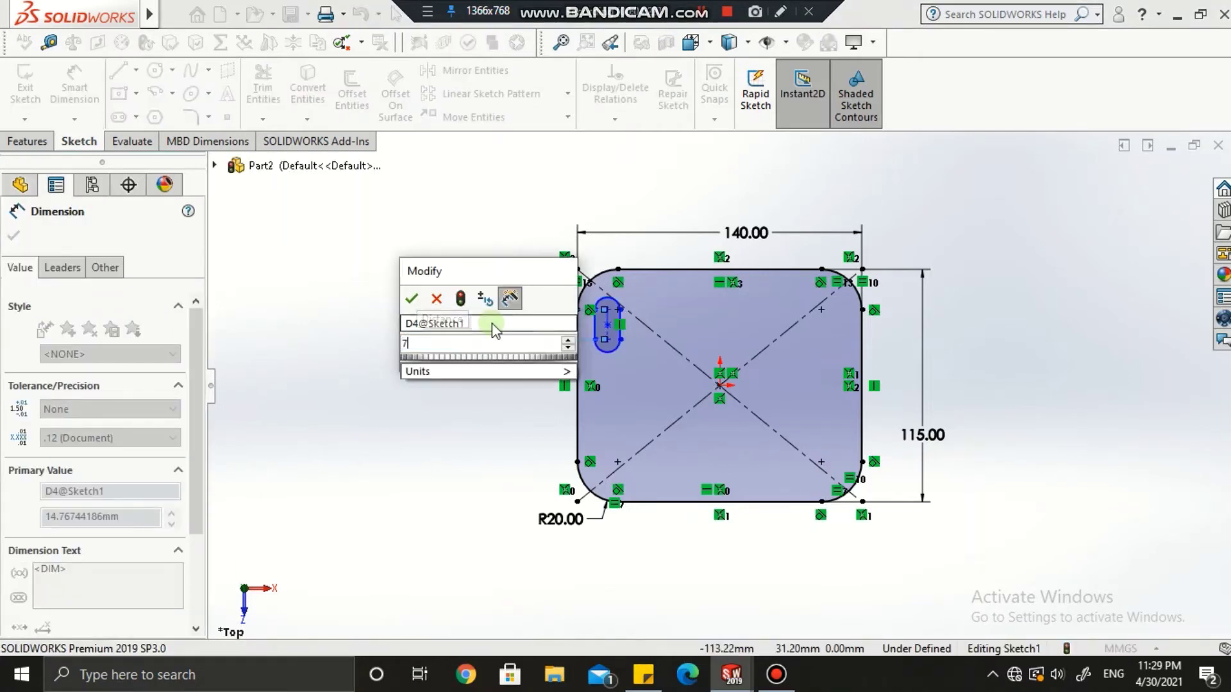
pyautogui.press('Return')
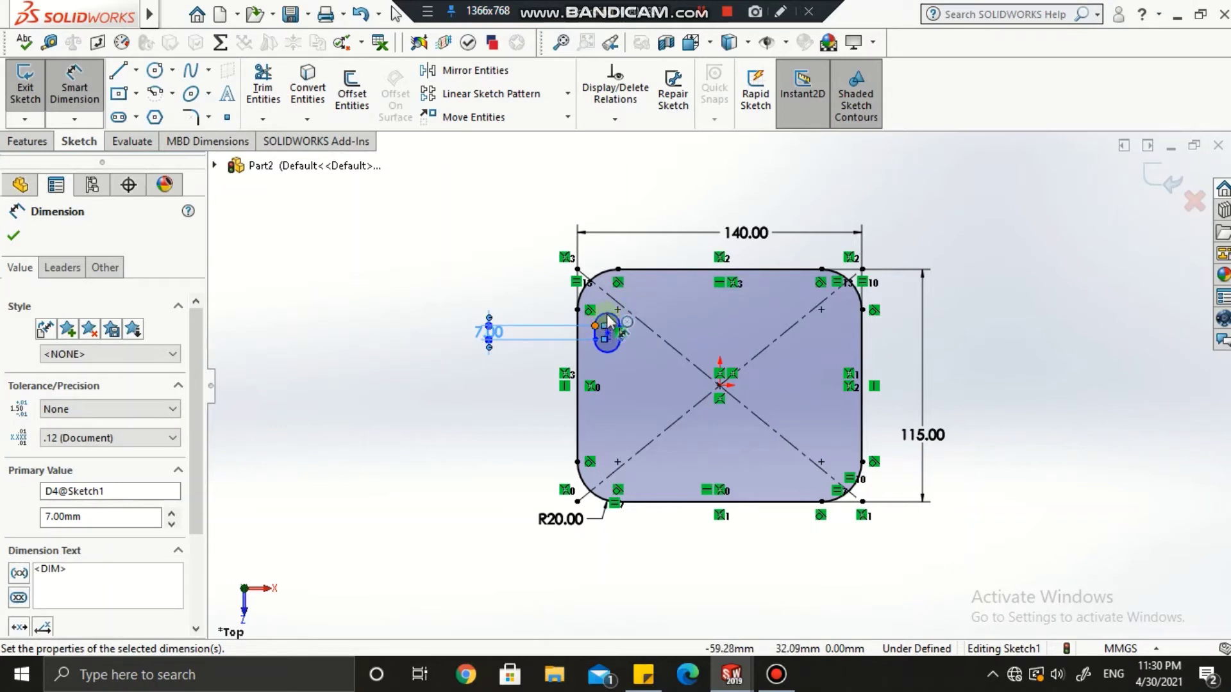
pyautogui.click(508, 259)
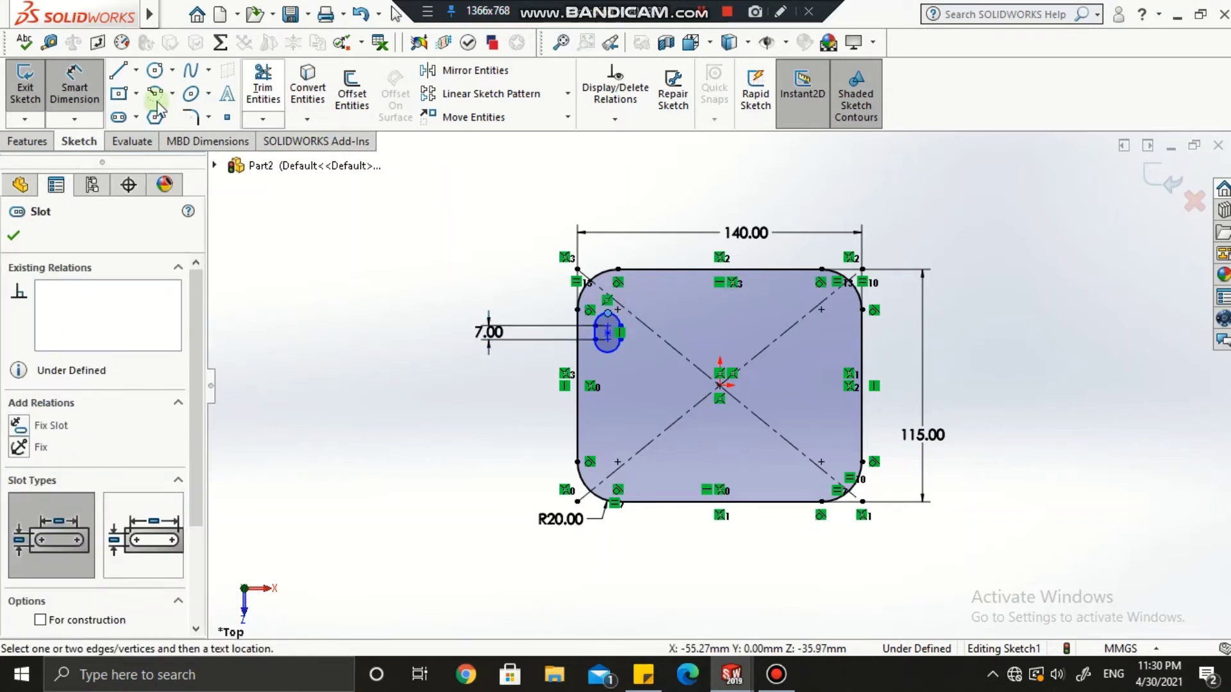
# Dimension the radius of the slot's lower end arc and set it to 5.25 mm
pyautogui.click(603, 323)
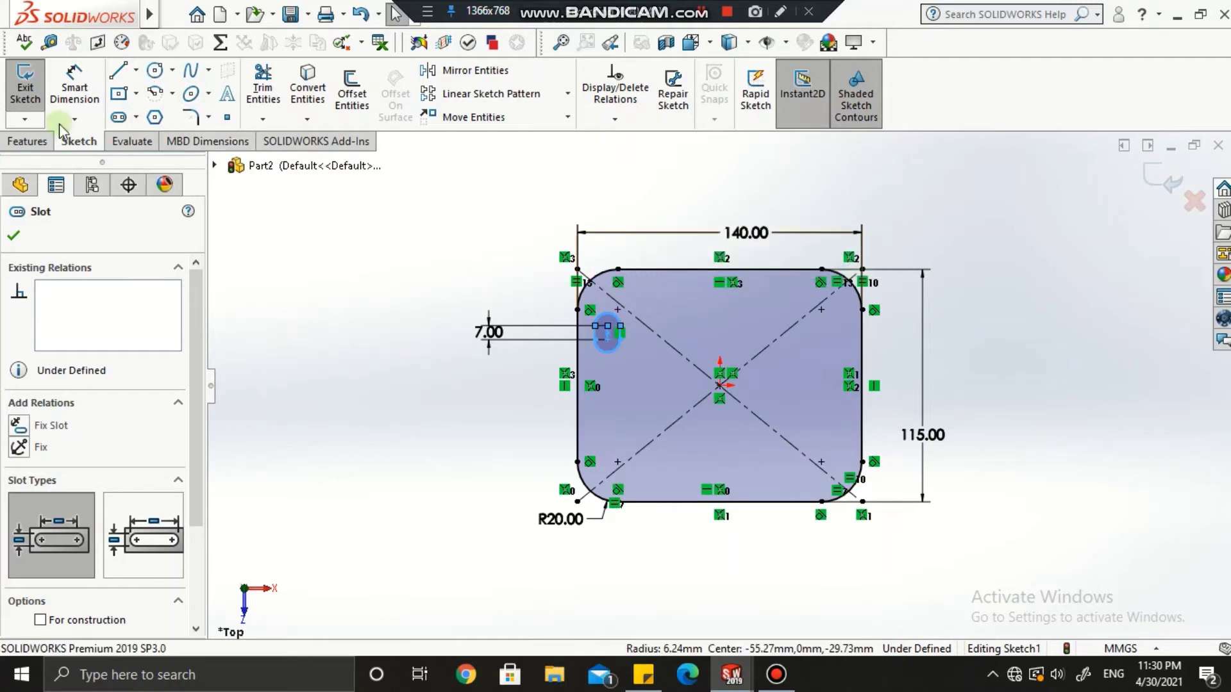
pyautogui.click(13, 236)
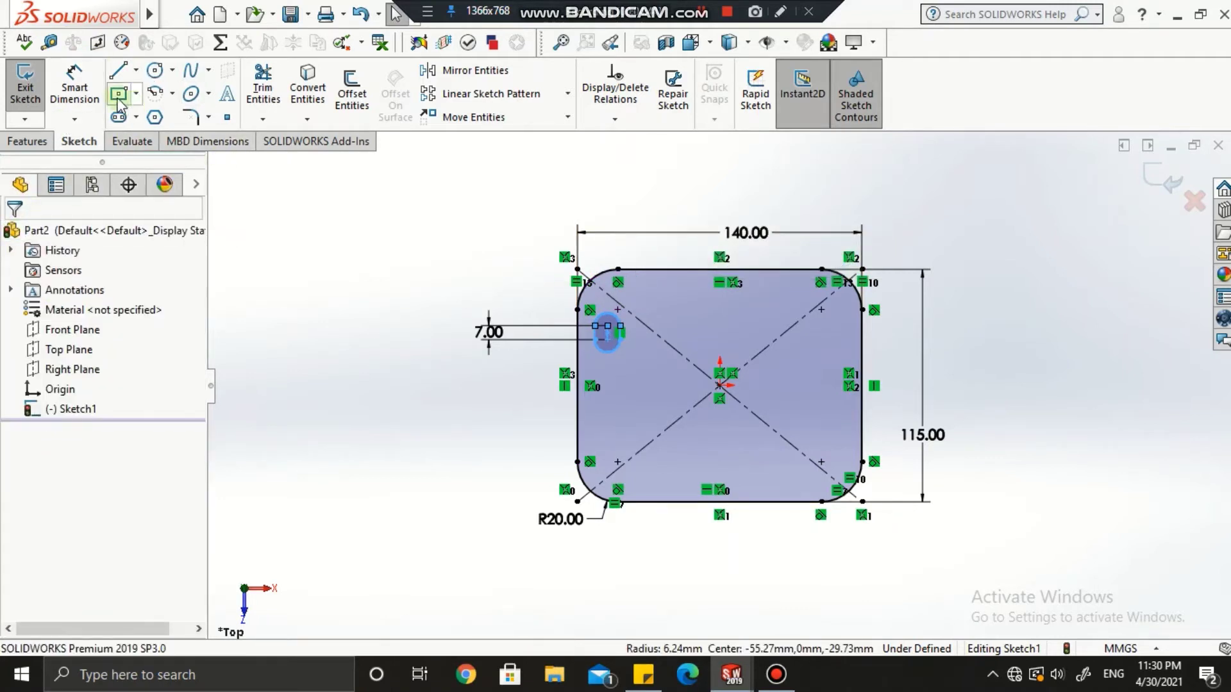
pyautogui.click(74, 84)
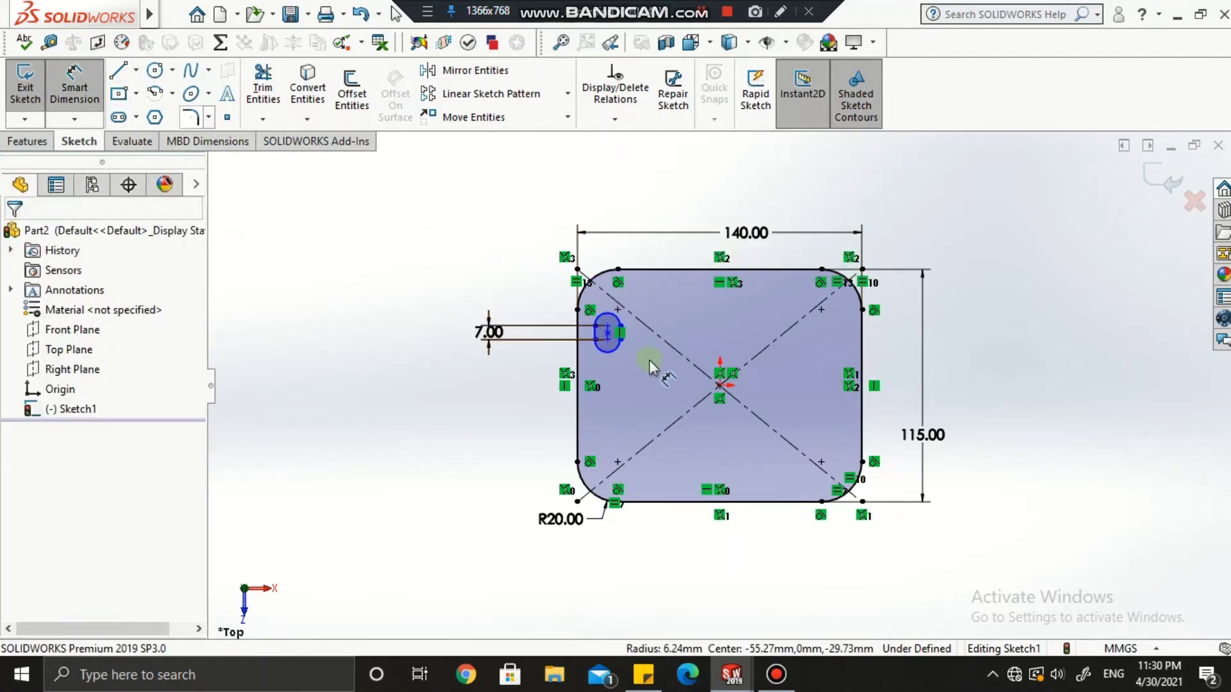
pyautogui.click(606, 348)
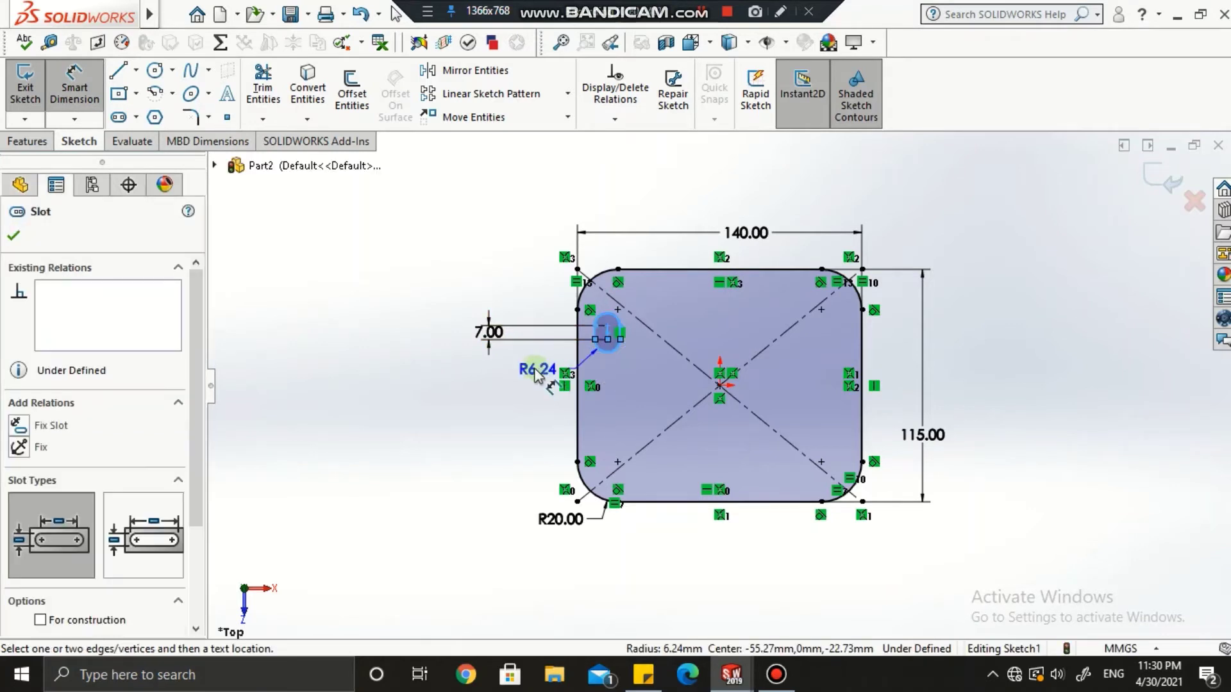
pyautogui.click(512, 377)
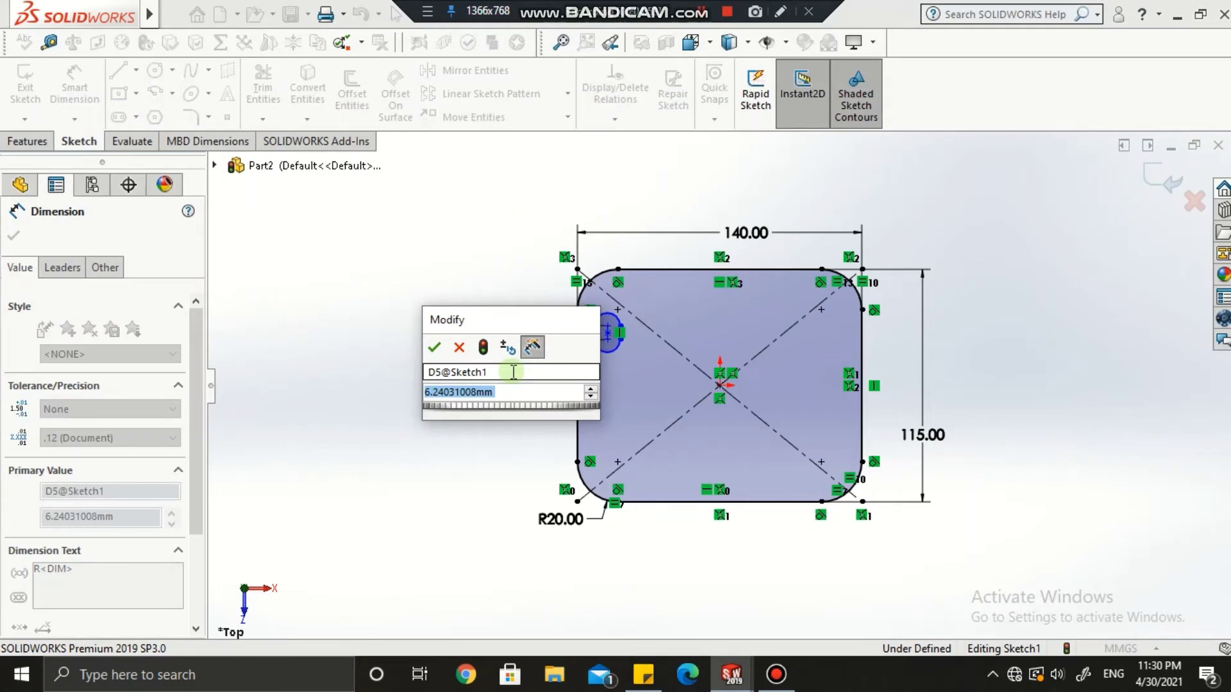
pyautogui.press('BackSpace')
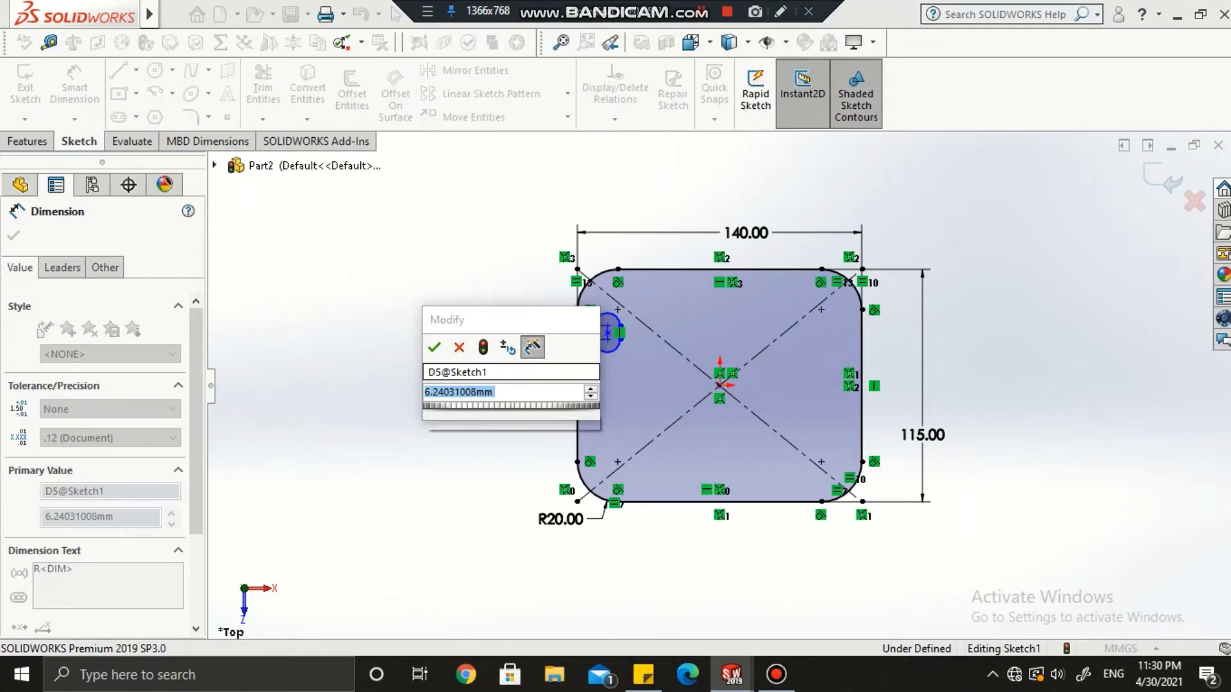
pyautogui.write('5.25')
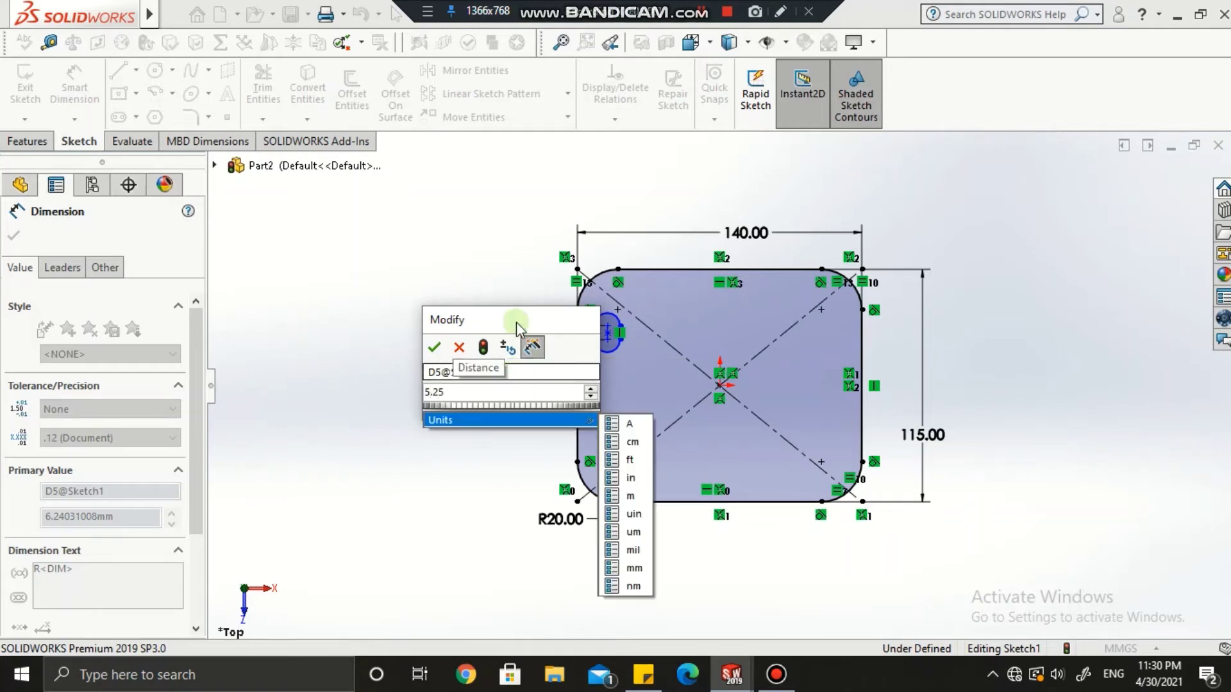
pyautogui.click(434, 347)
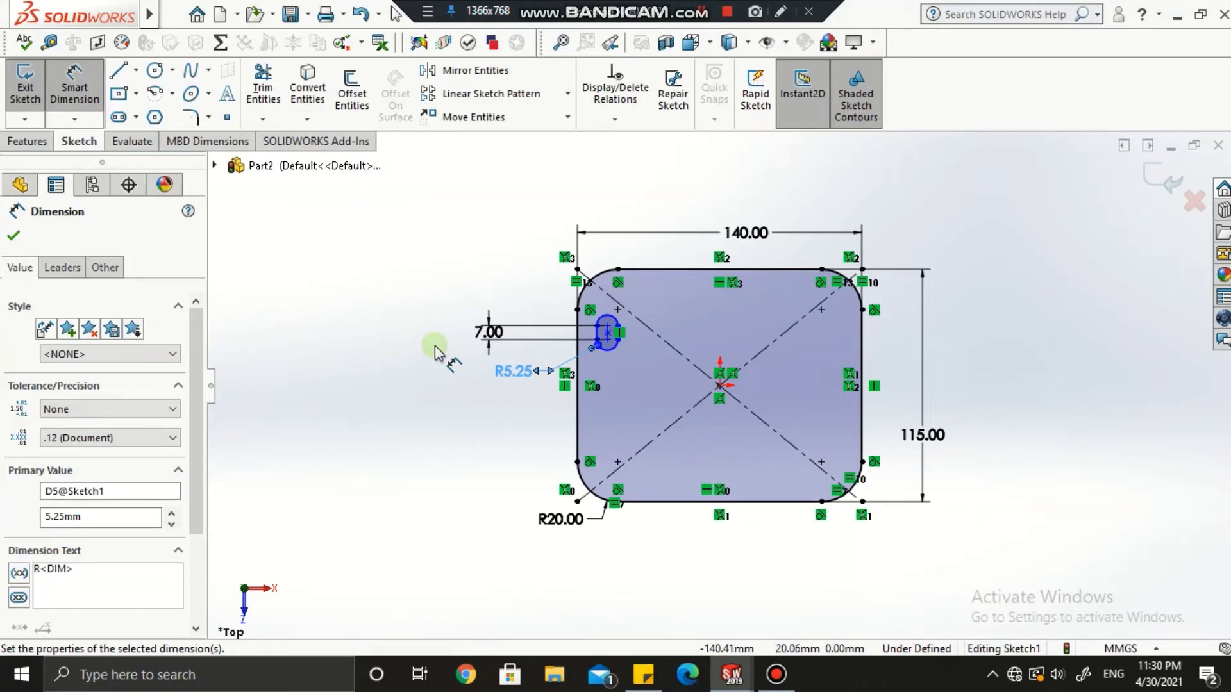
pyautogui.click(454, 247)
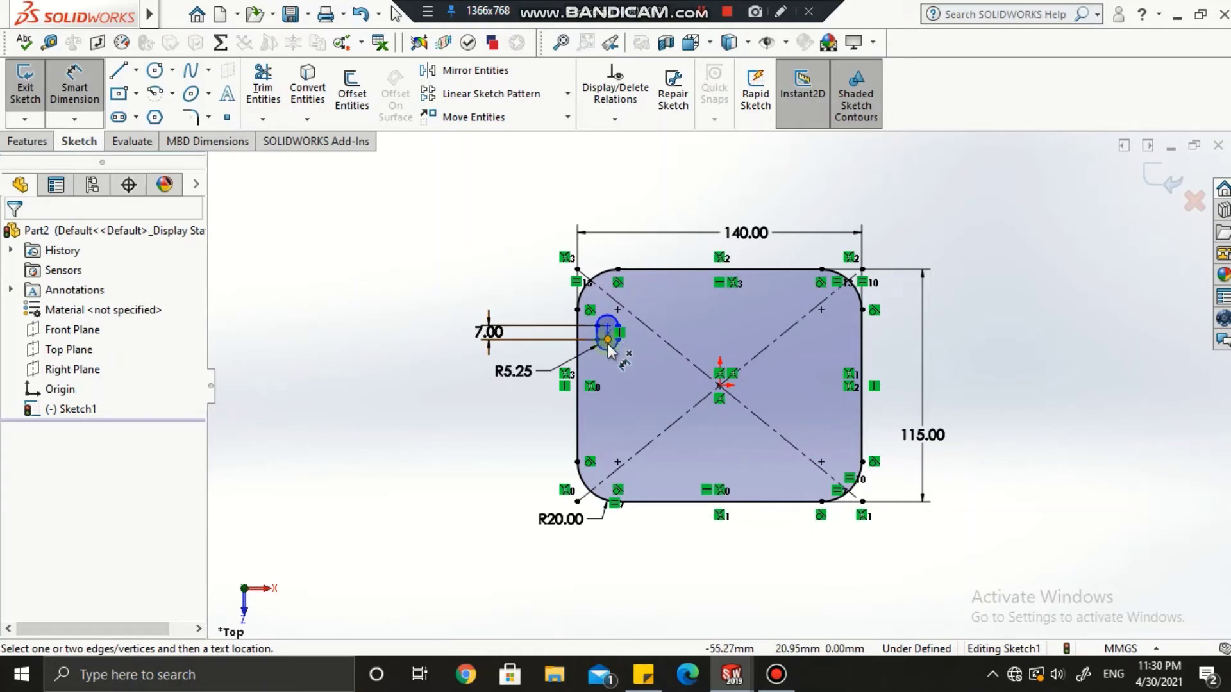
# Draw a vertical centerline about 109 mm long from the origin up past the rectangle's upper edge
pyautogui.click(136, 70)
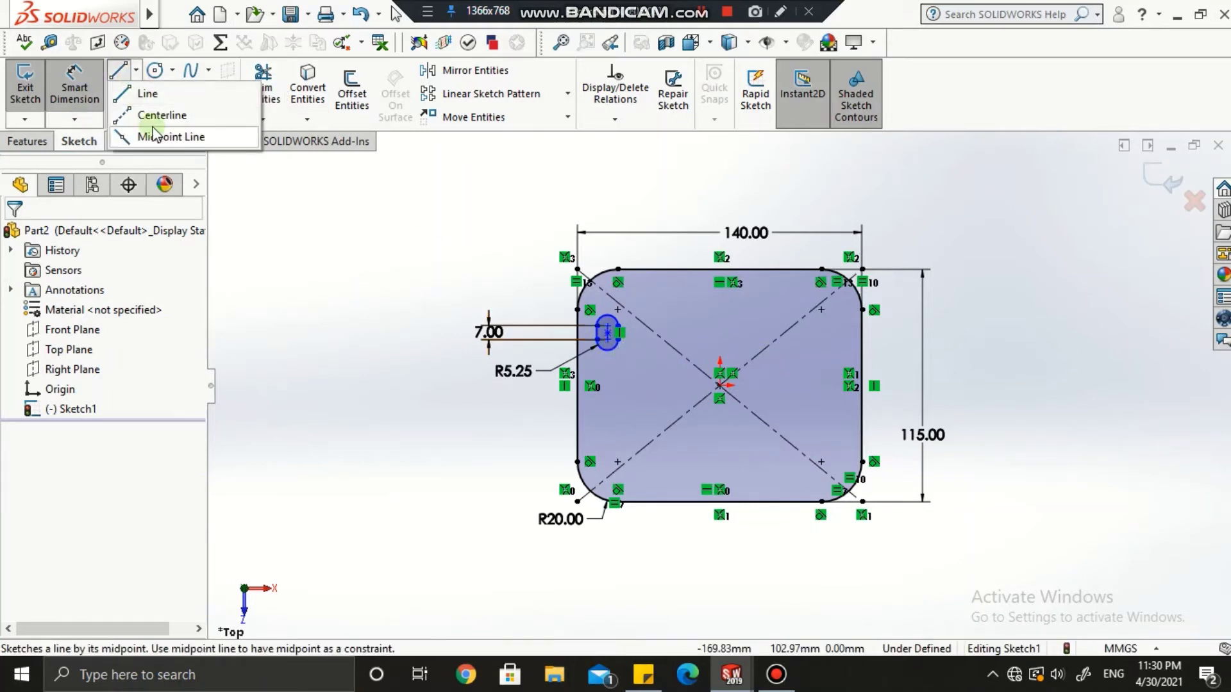
pyautogui.click(156, 116)
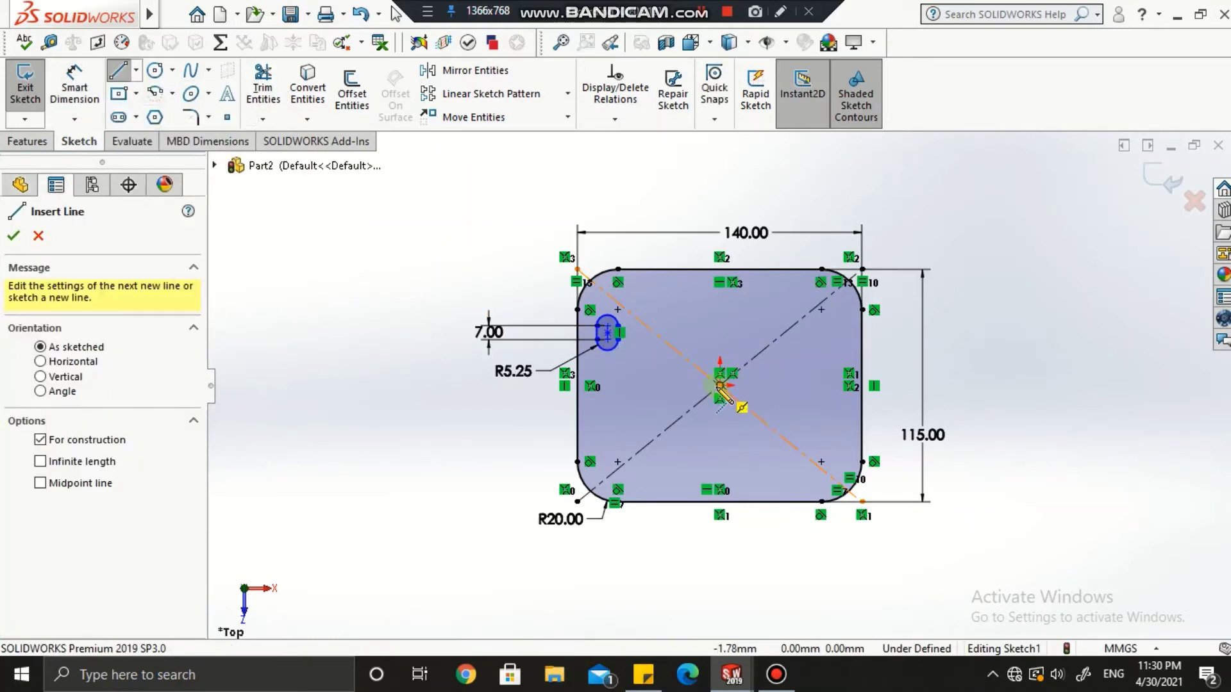
pyautogui.click(724, 324)
pyautogui.click(719, 384)
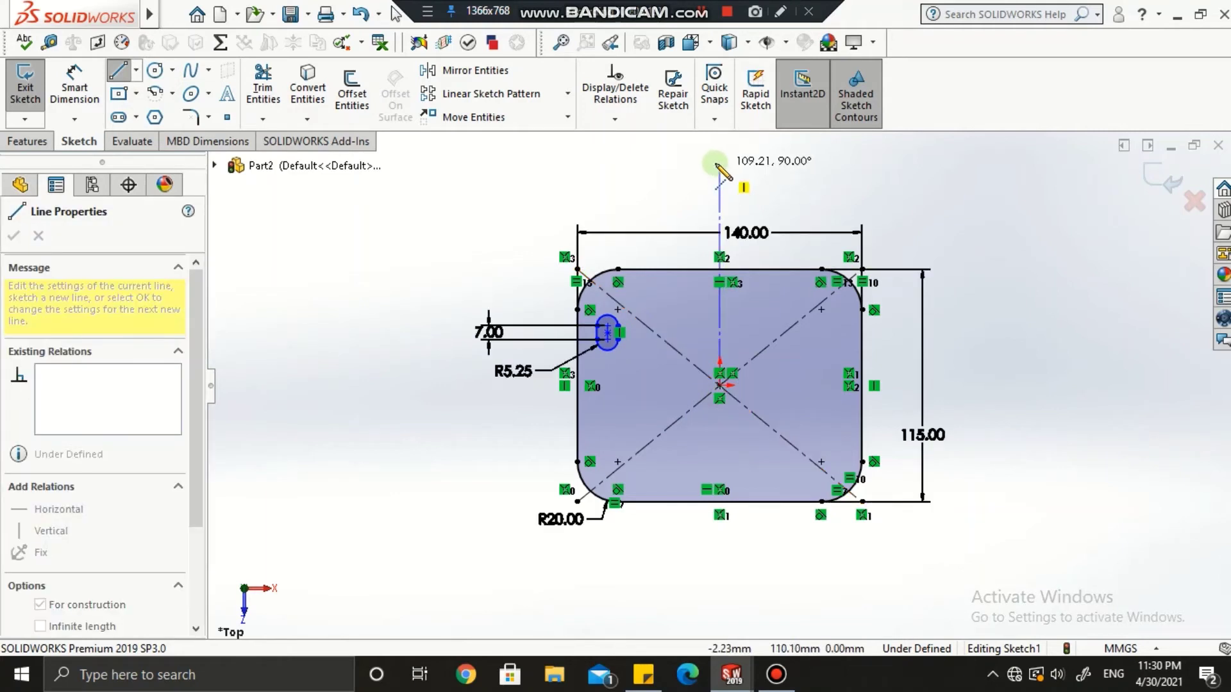
pyautogui.click(719, 163)
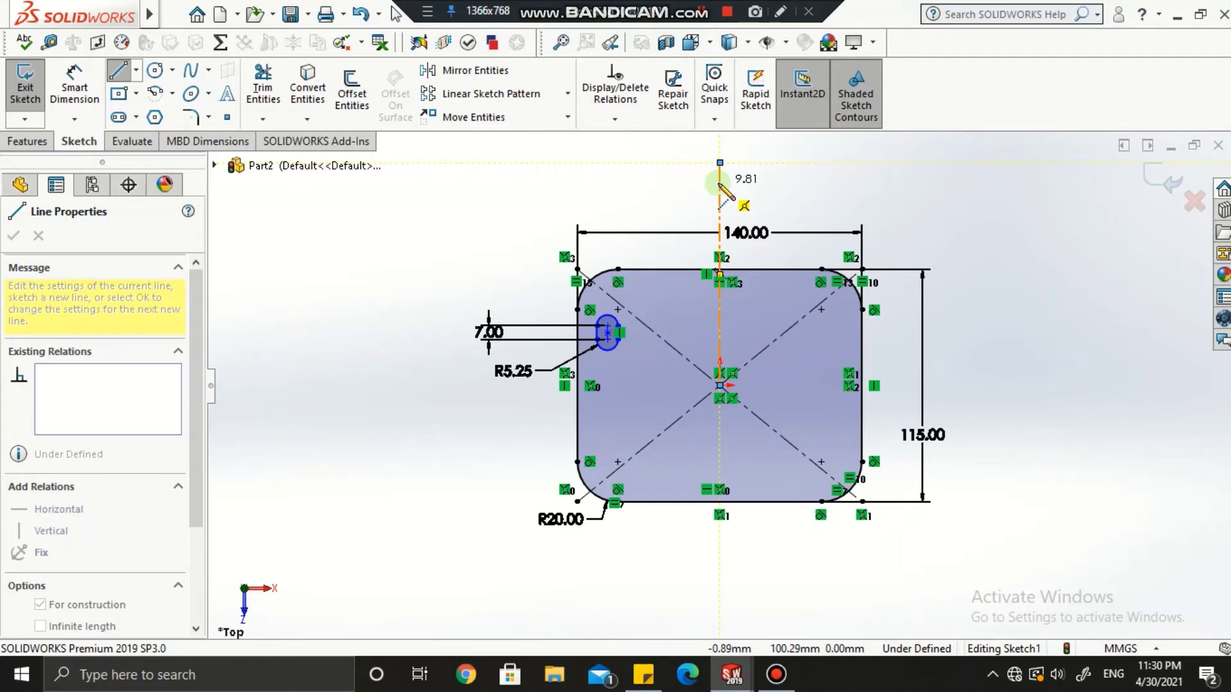
pyautogui.press('Escape')
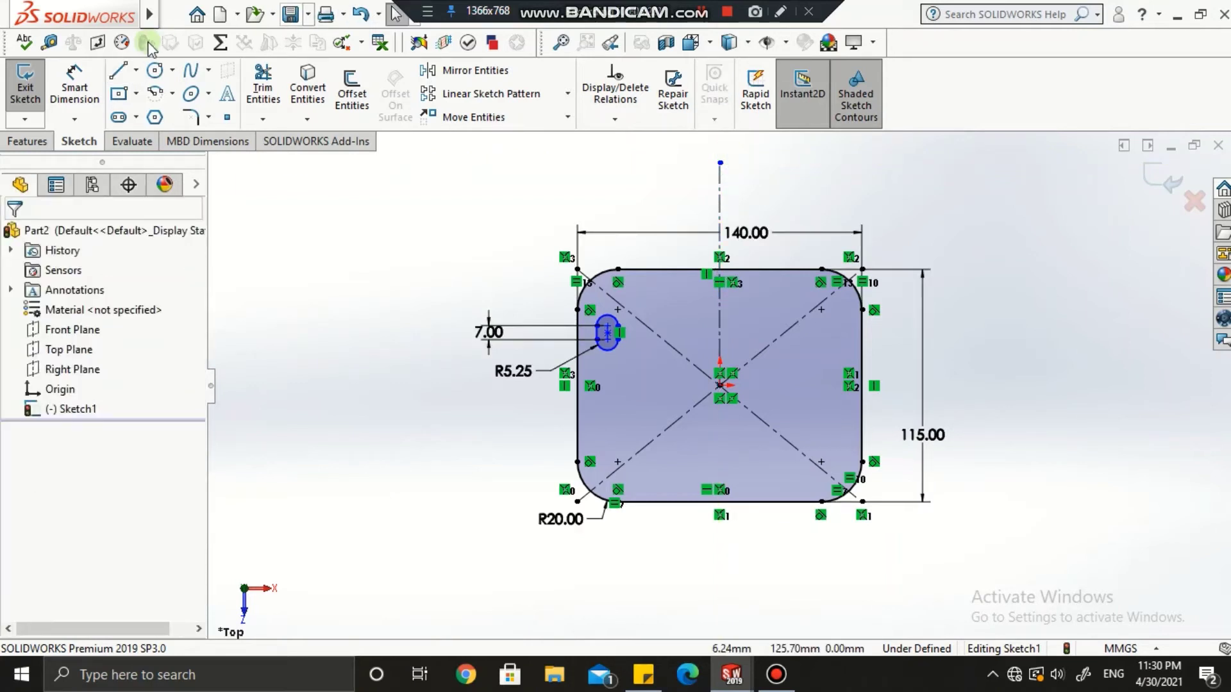
# Dimension the horizontal distance between the vertical centerline and the slot and set it to 52.50 mm
pyautogui.click(135, 70)
pyautogui.click(134, 72)
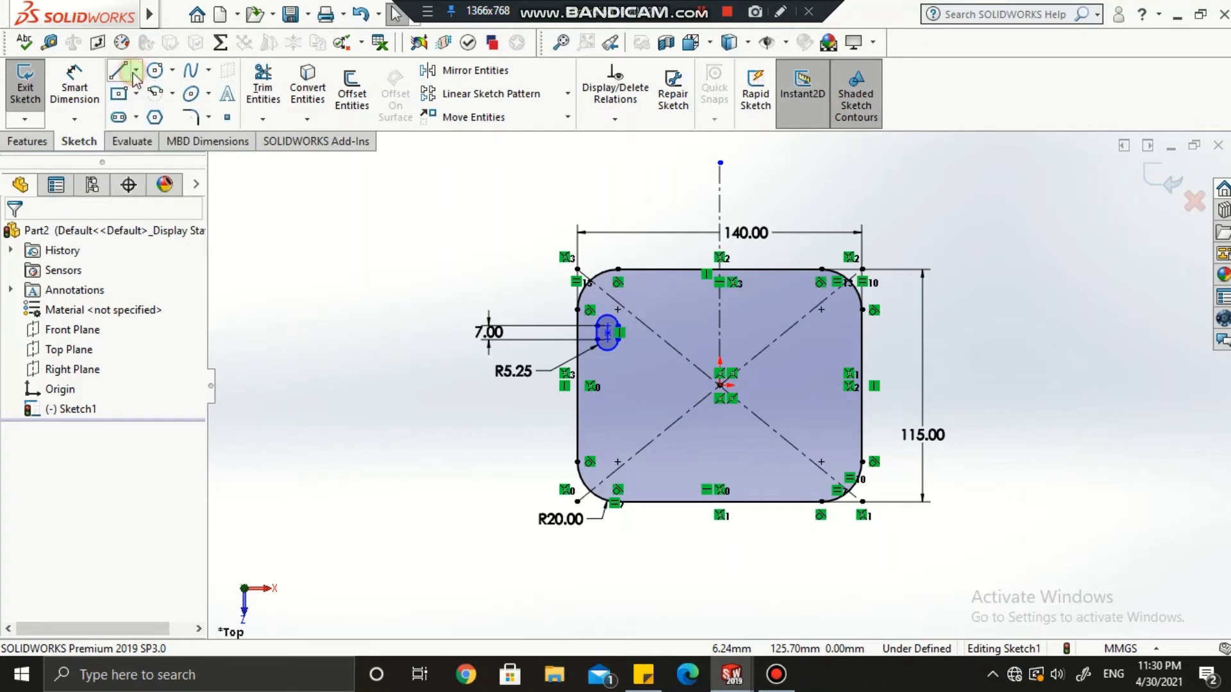
pyautogui.click(82, 84)
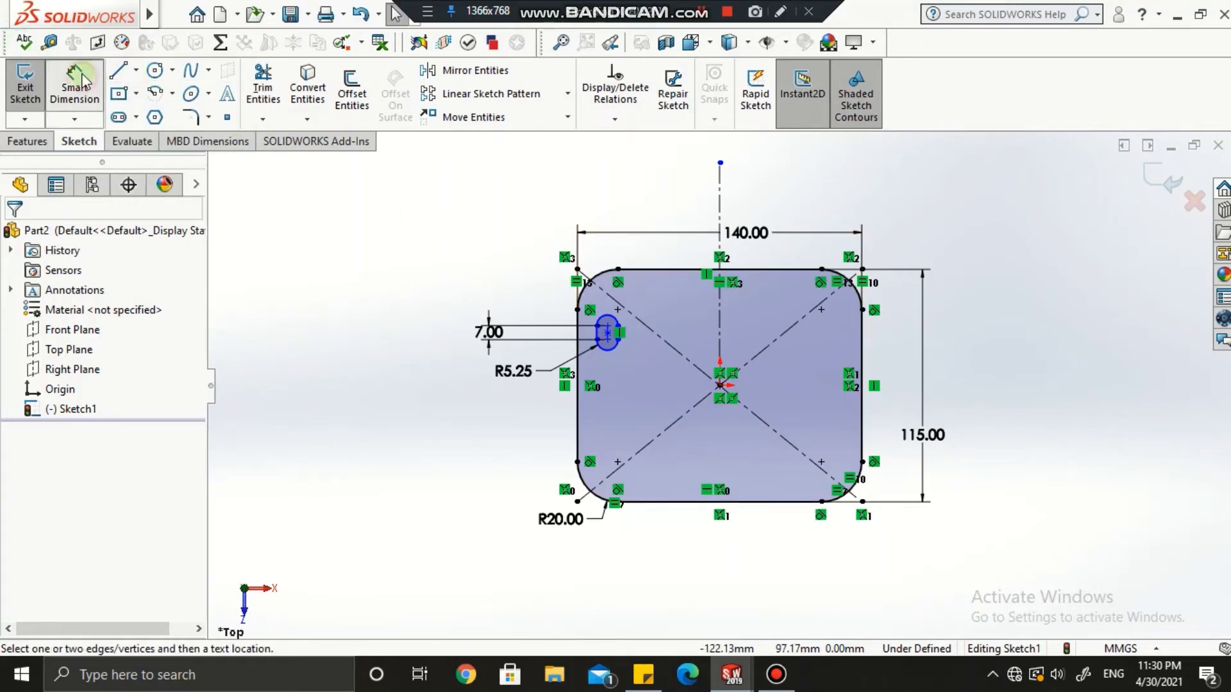
pyautogui.click(720, 324)
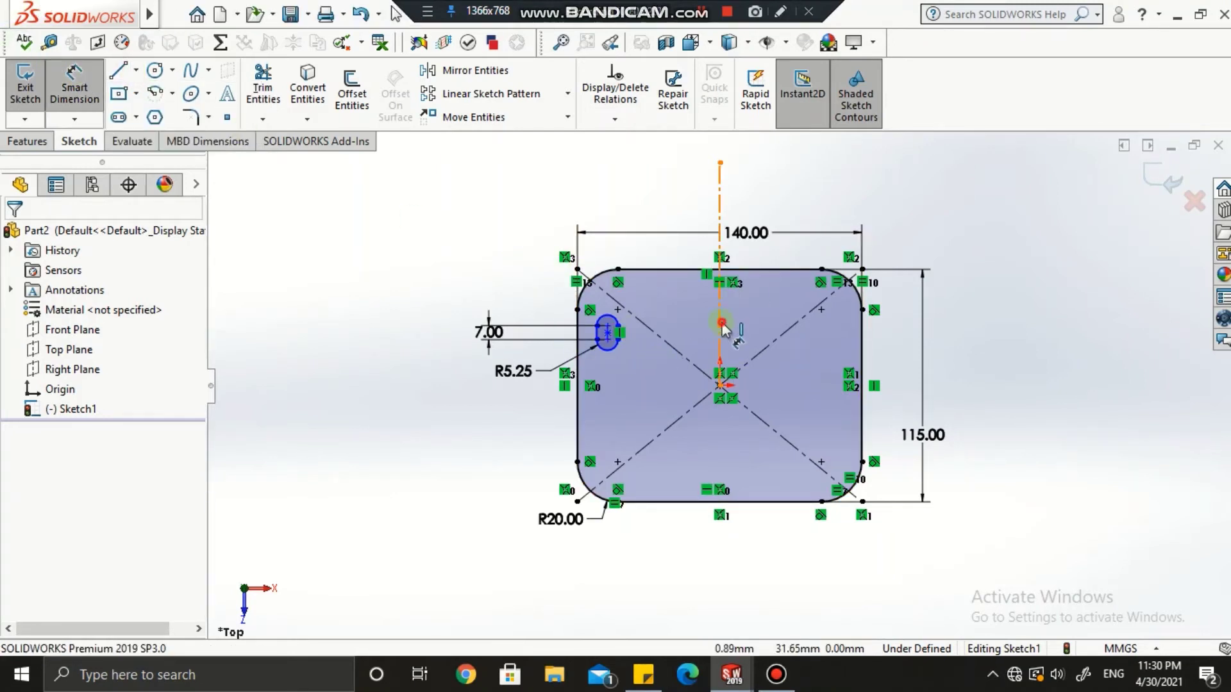
pyautogui.click(607, 329)
pyautogui.click(652, 199)
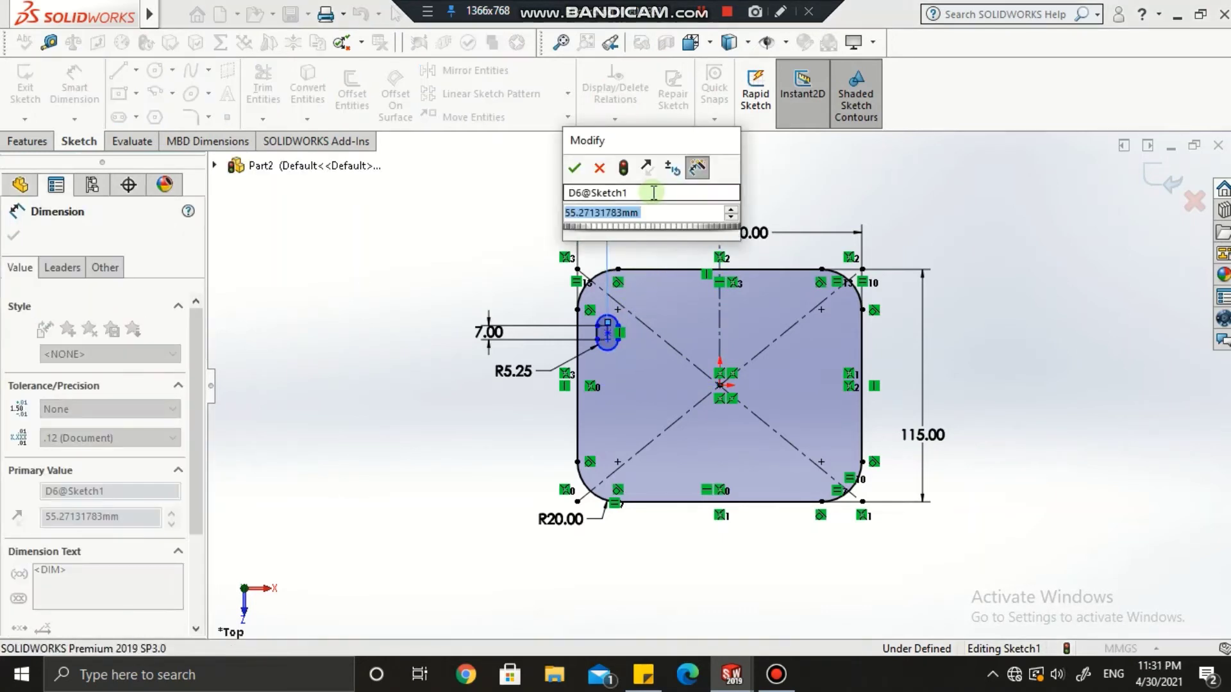
pyautogui.write('52.50')
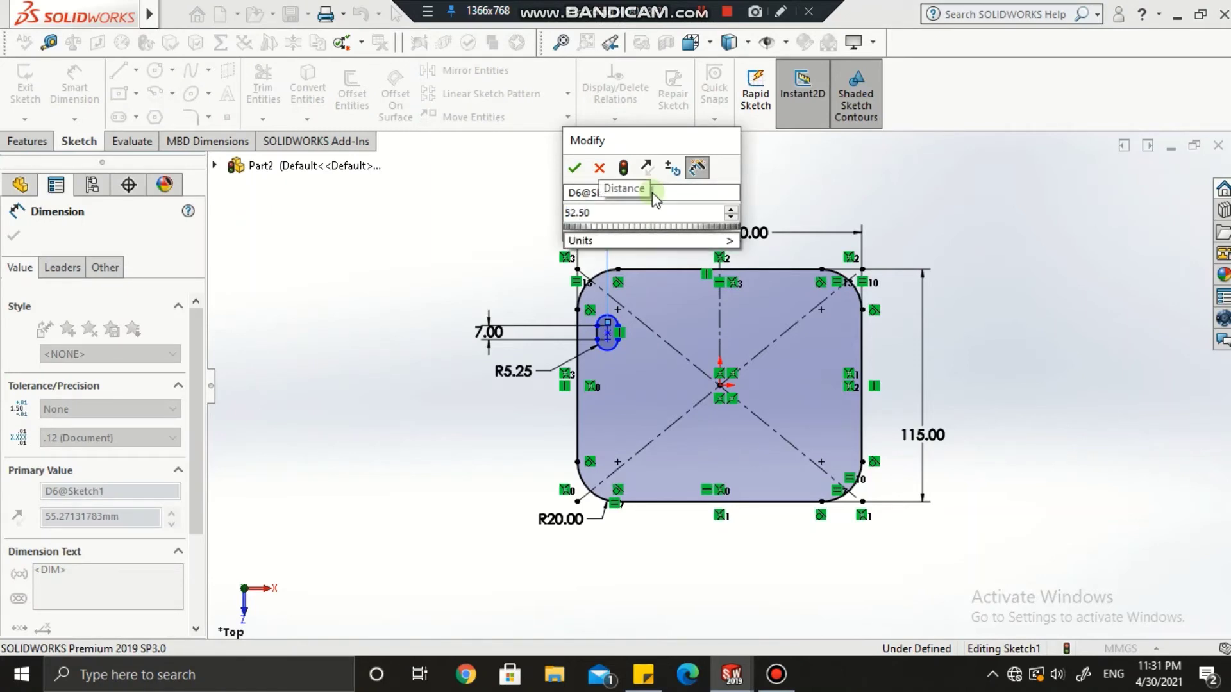
pyautogui.press('Return')
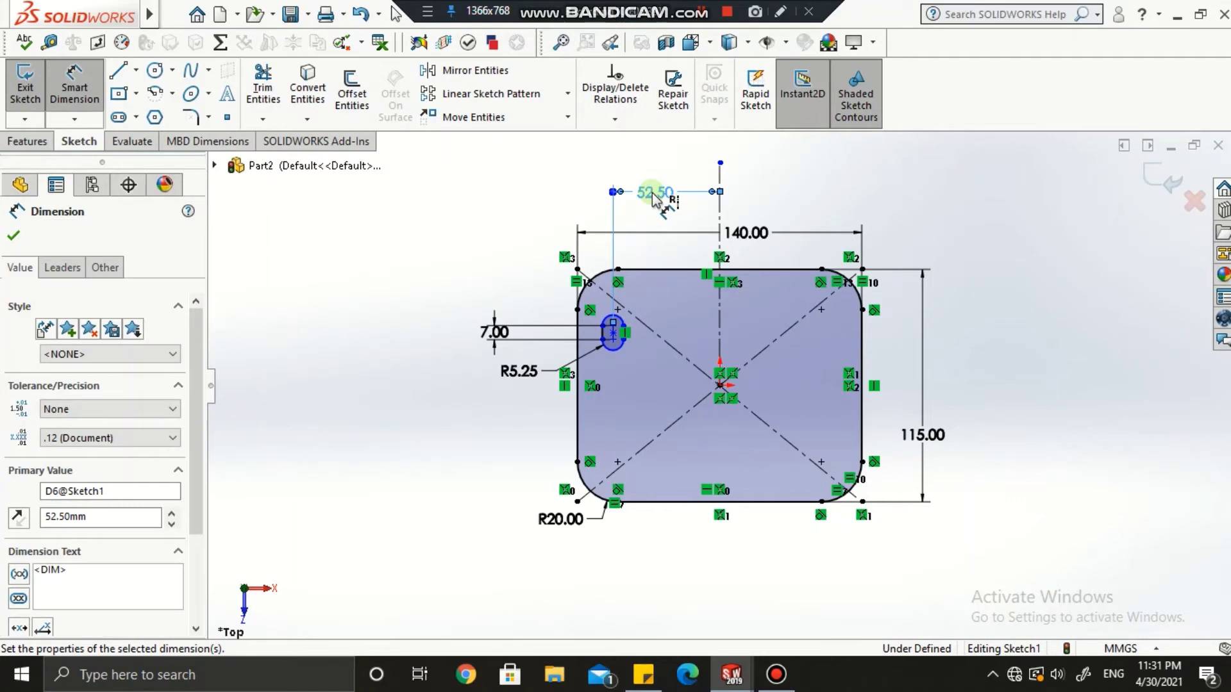
pyautogui.click(1073, 316)
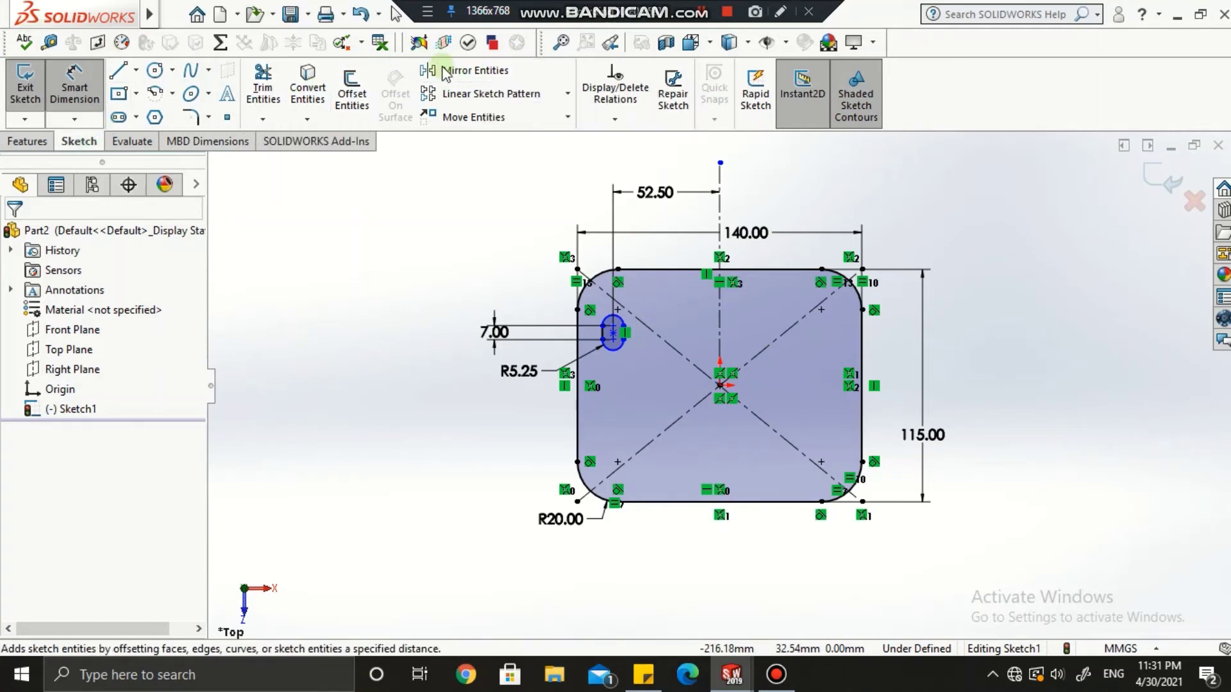
# Mirror the slot about the vertical centerline, keeping the original as a copy
pyautogui.click(464, 69)
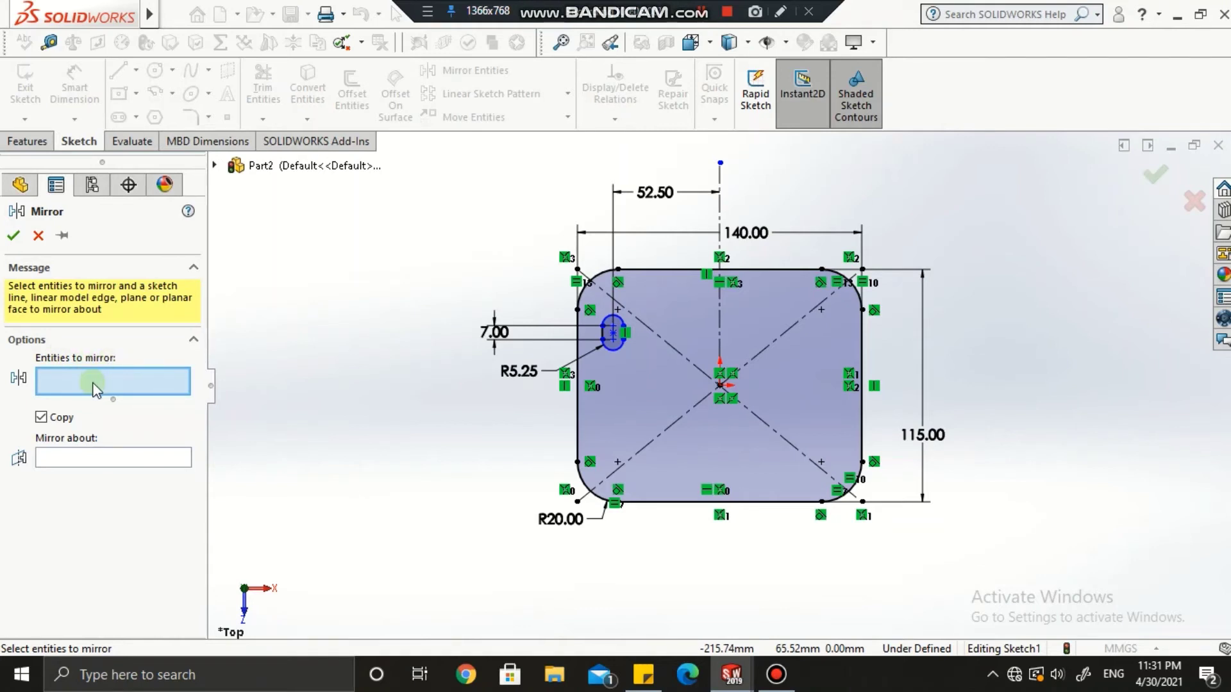
pyautogui.click(613, 351)
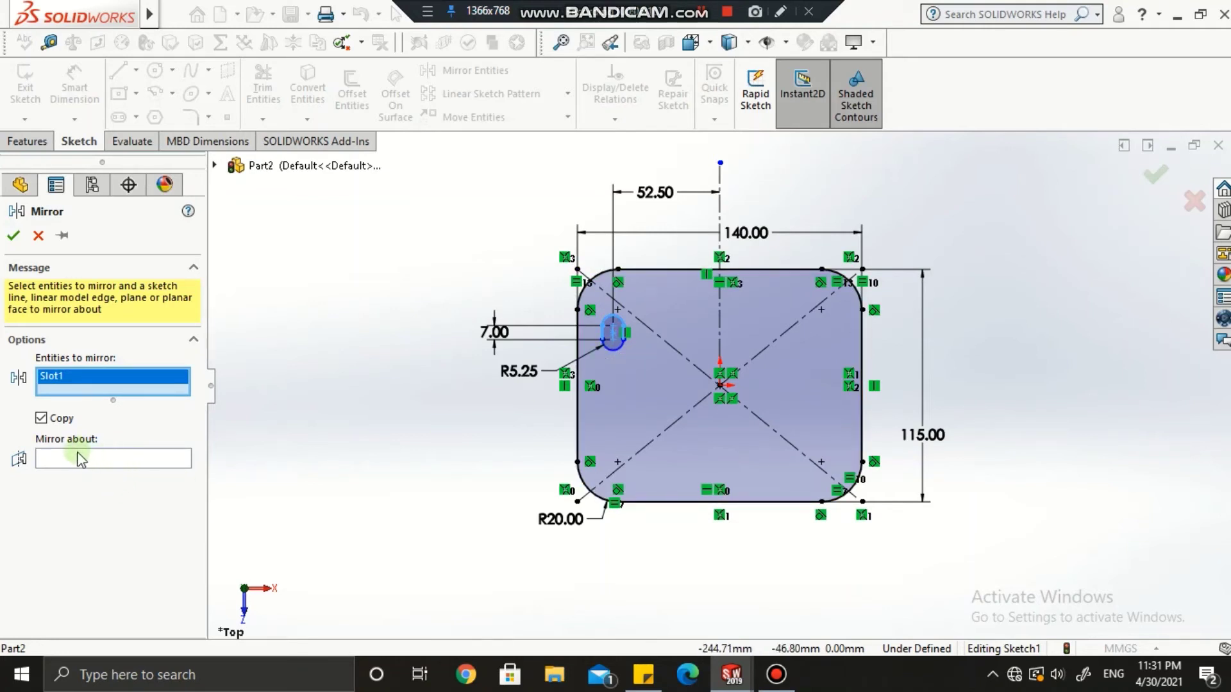
pyautogui.click(722, 208)
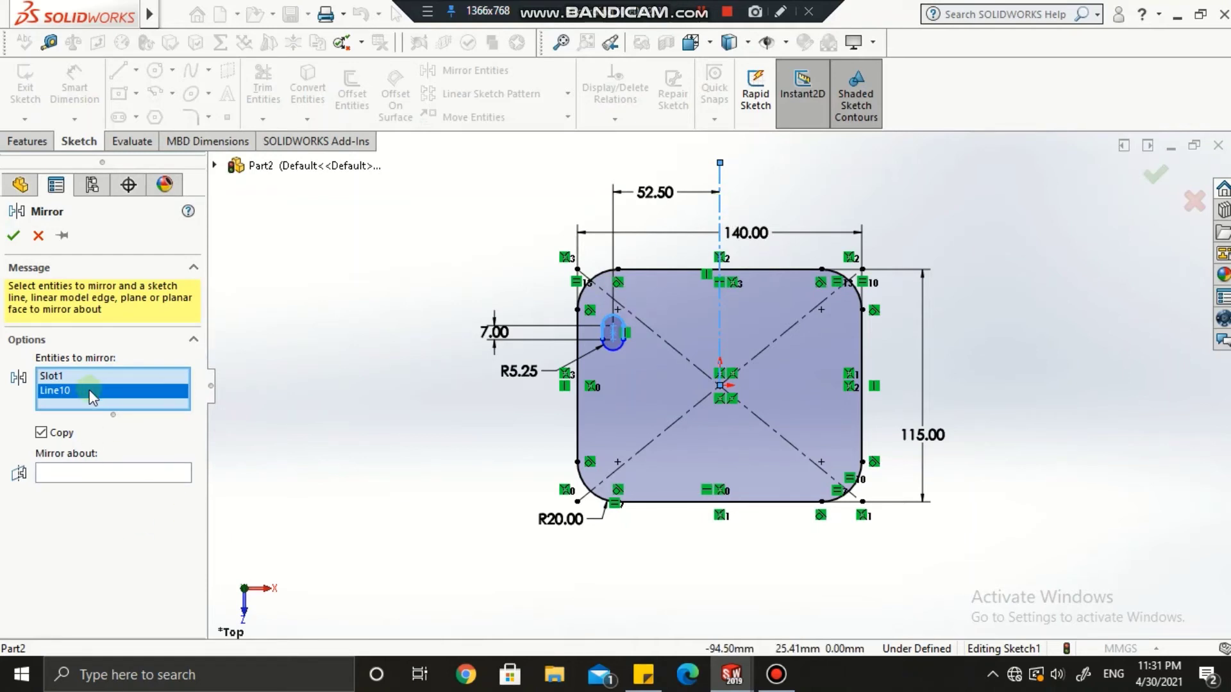
pyautogui.press('Delete')
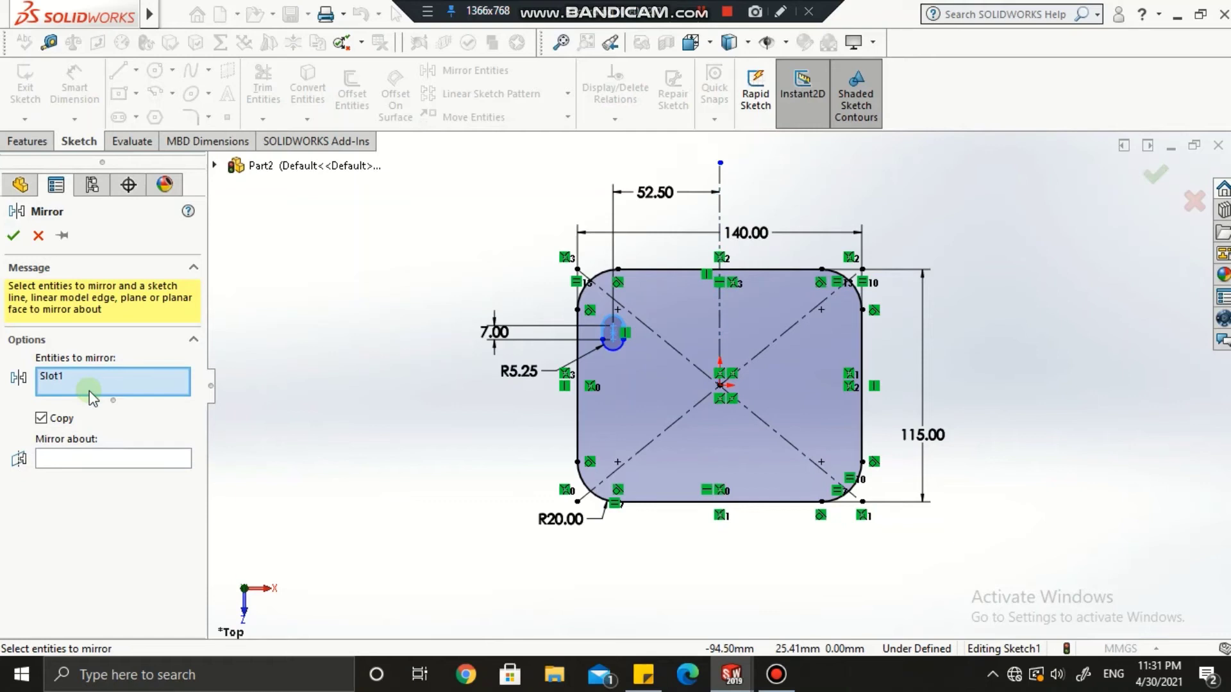
pyautogui.click(80, 462)
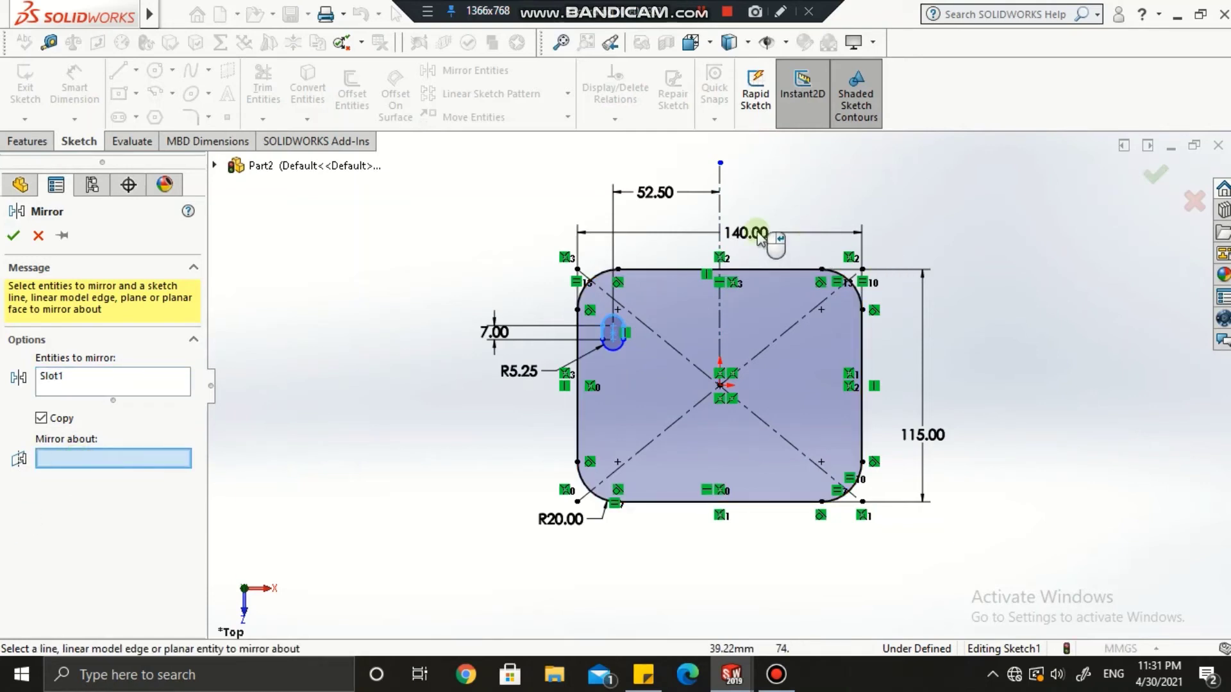
pyautogui.click(719, 218)
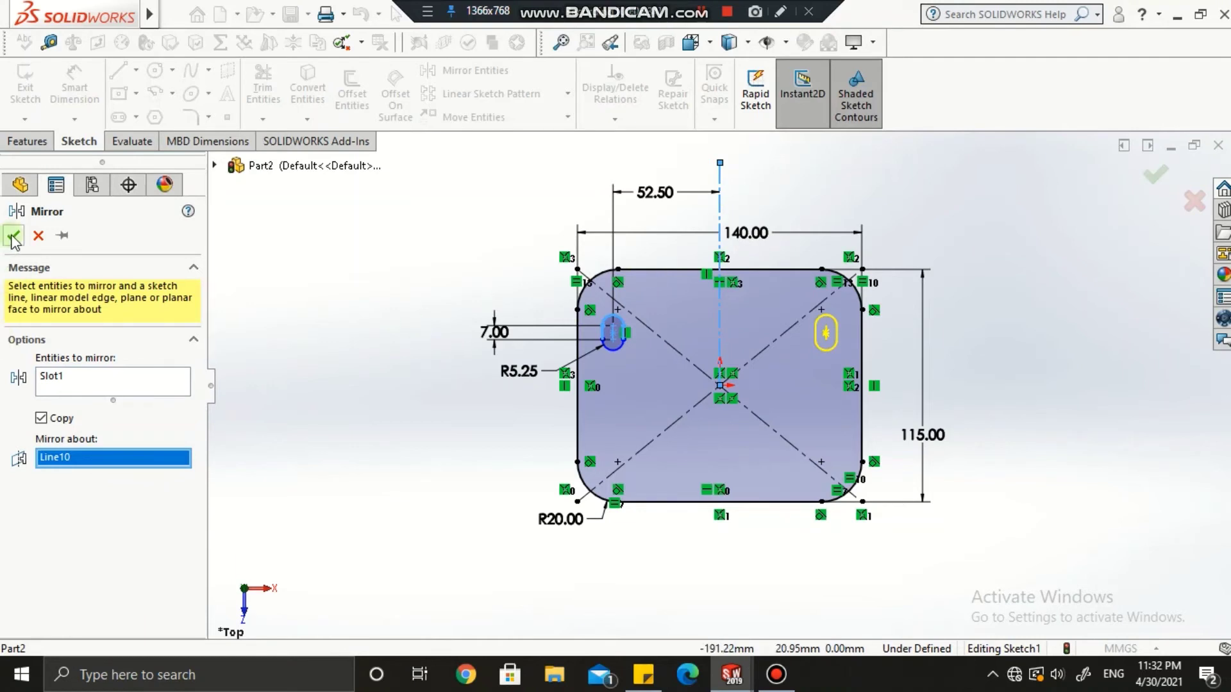
pyautogui.click(13, 237)
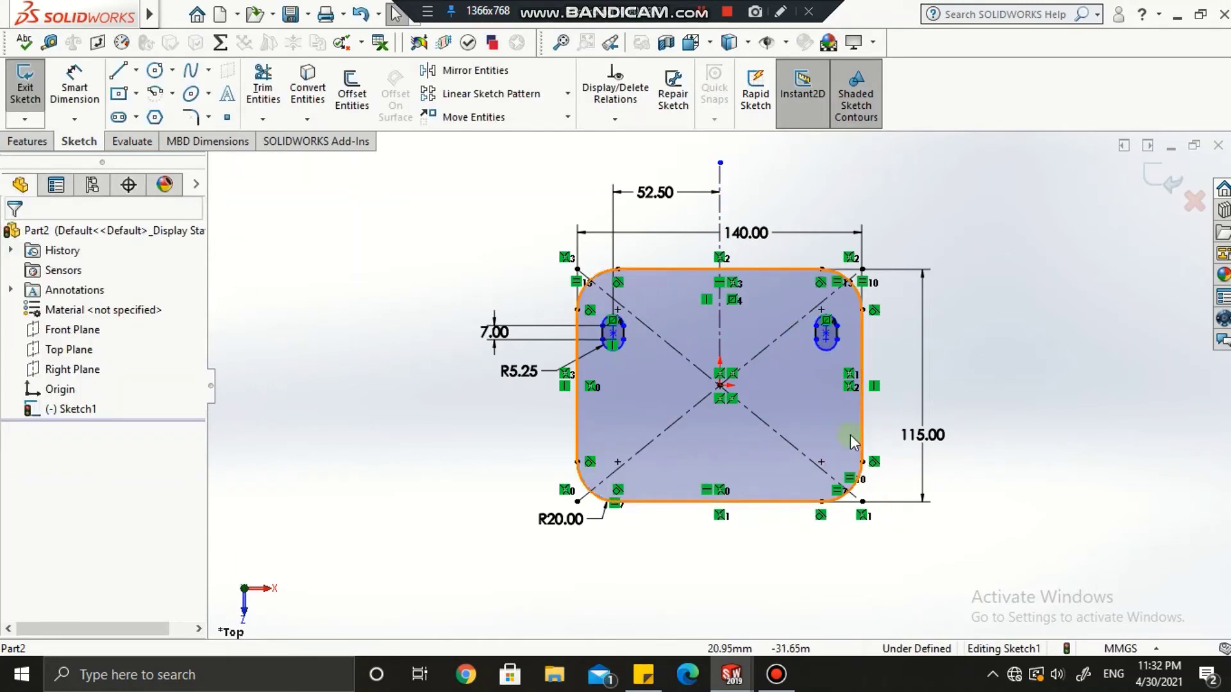
# Draw a horizontal centerline through the origin, extending past the rectangle's left and right edges
pyautogui.click(134, 72)
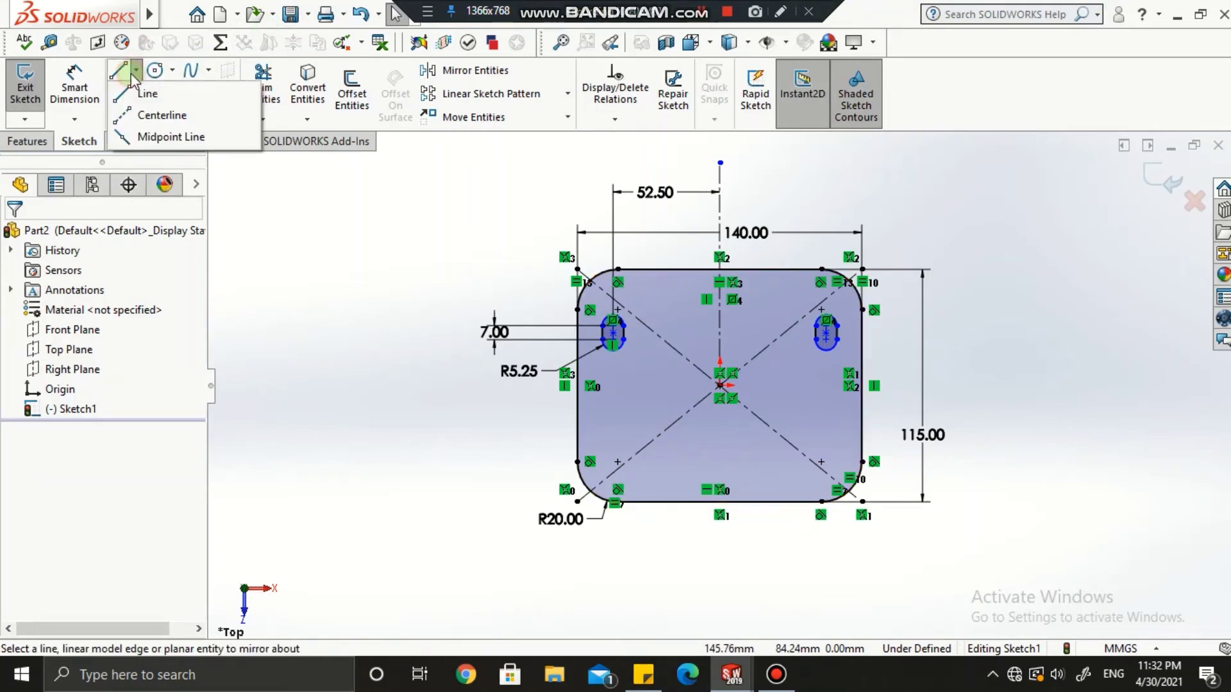
pyautogui.click(142, 117)
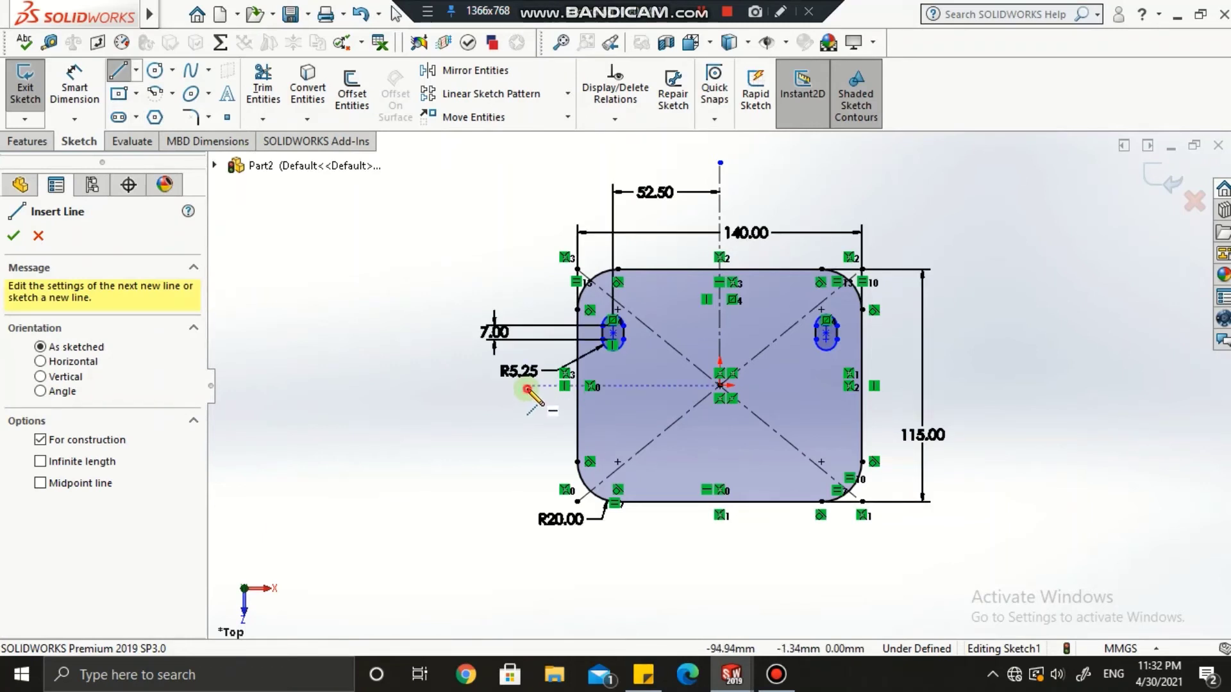
pyautogui.click(527, 387)
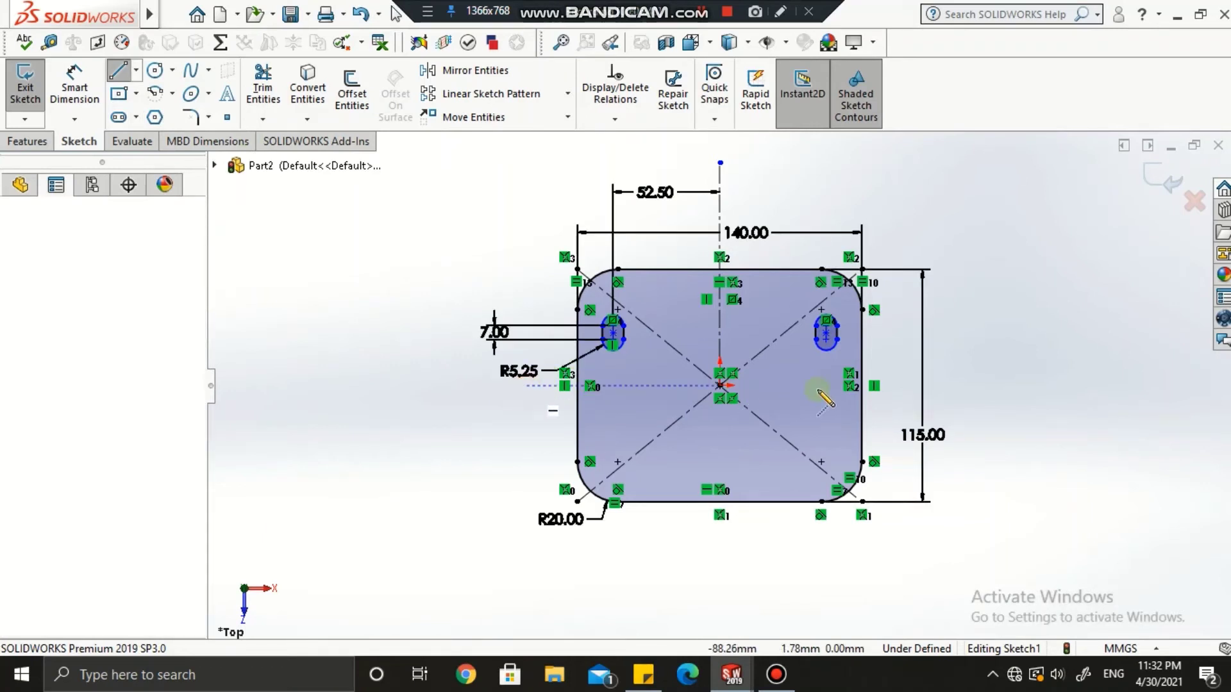
pyautogui.click(900, 385)
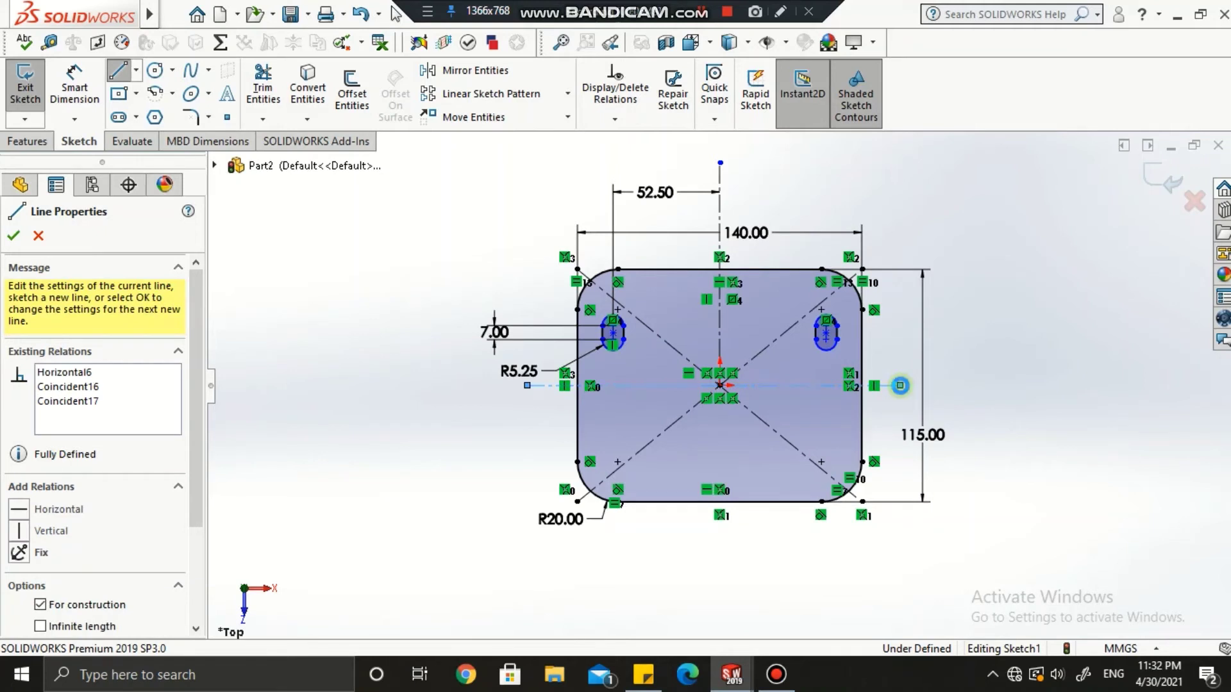
pyautogui.press('Escape')
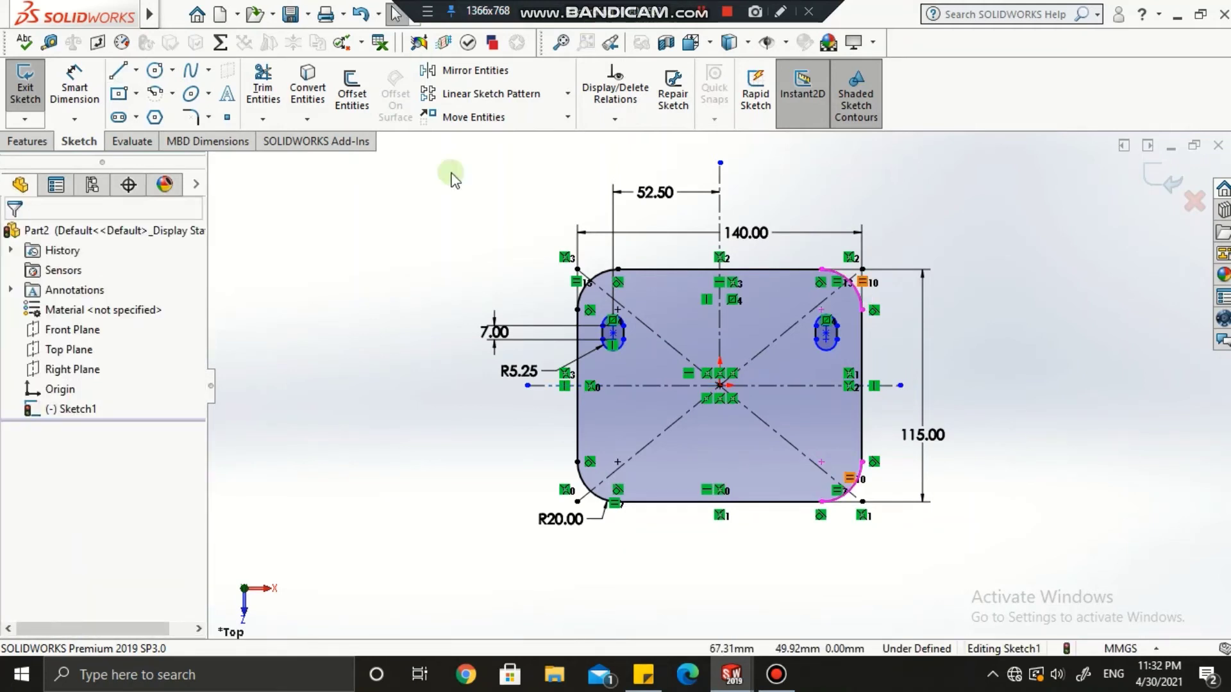
# Mirror both upper slots about the horizontal centerline to create the two lower slots
pyautogui.click(478, 72)
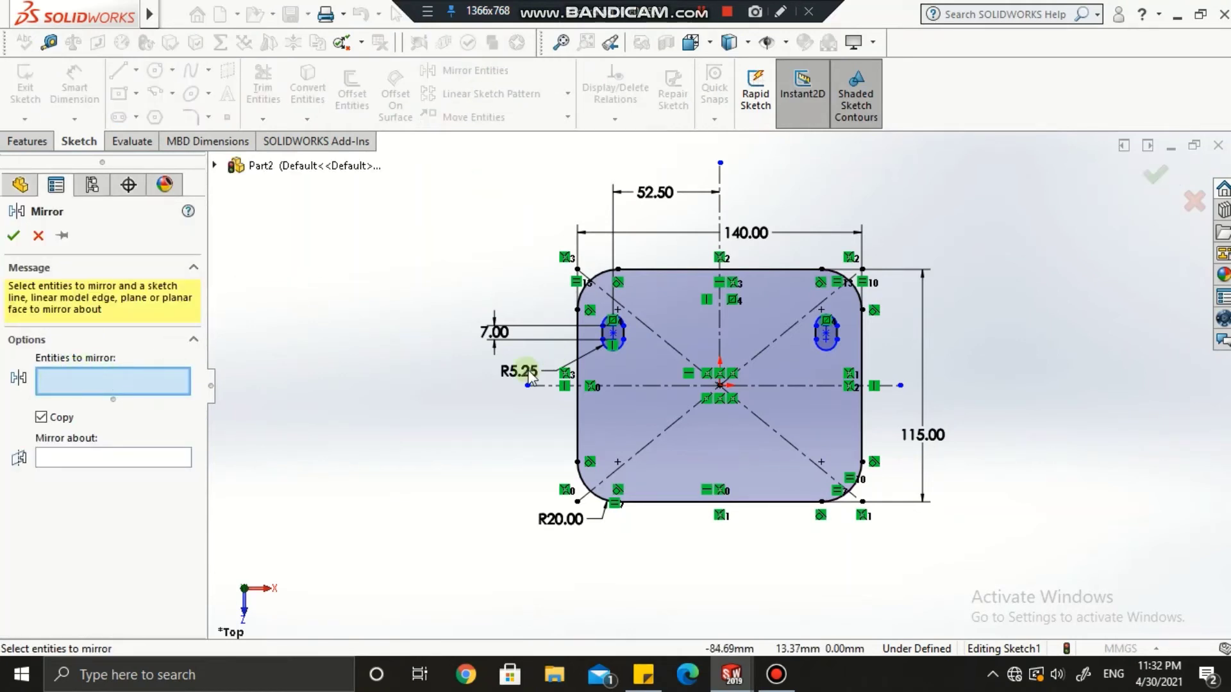
pyautogui.click(619, 340)
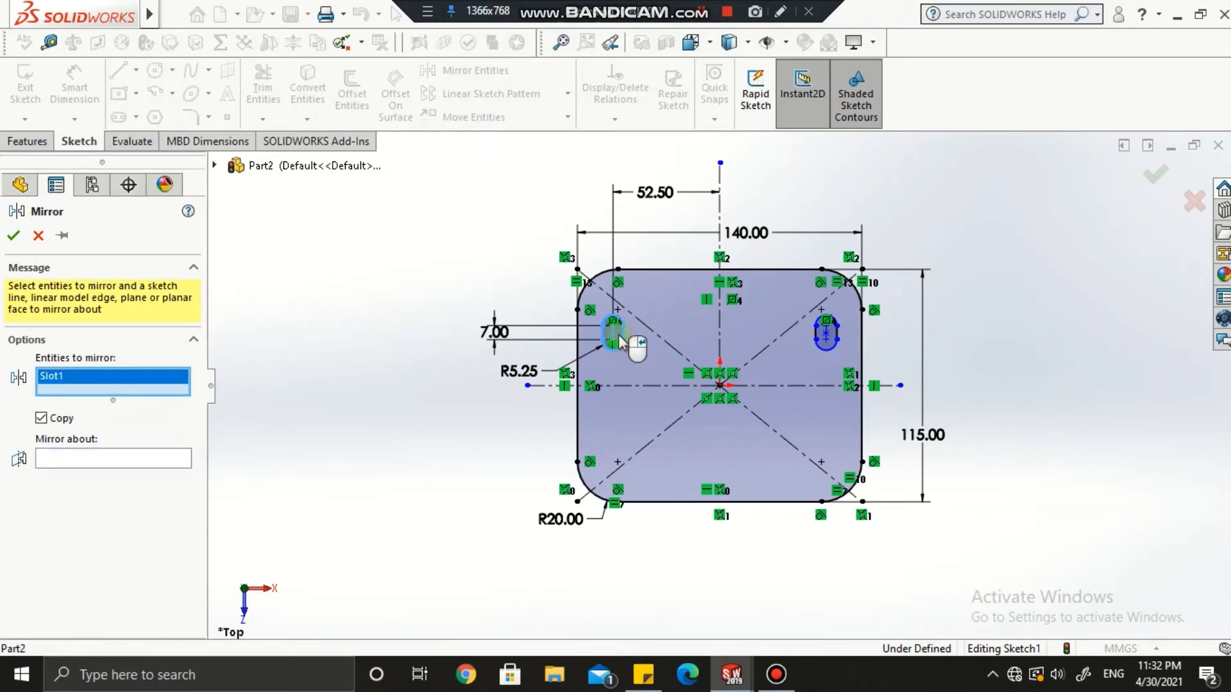
pyautogui.click(831, 347)
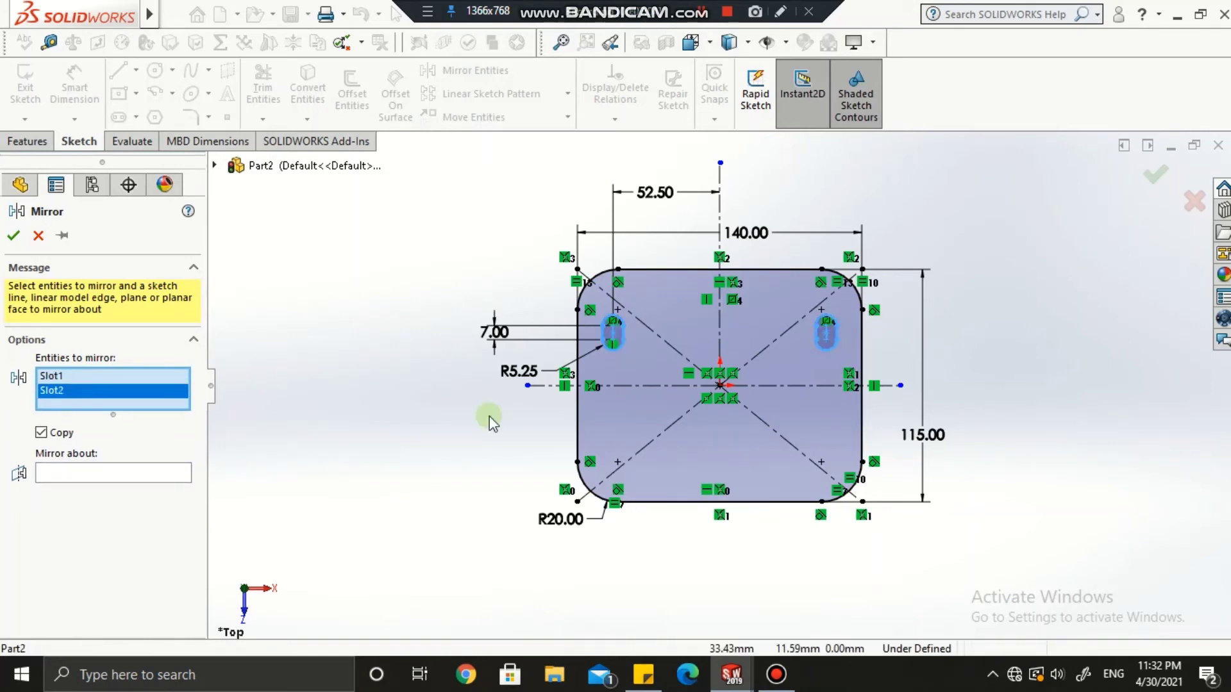
pyautogui.click(149, 476)
pyautogui.click(149, 476)
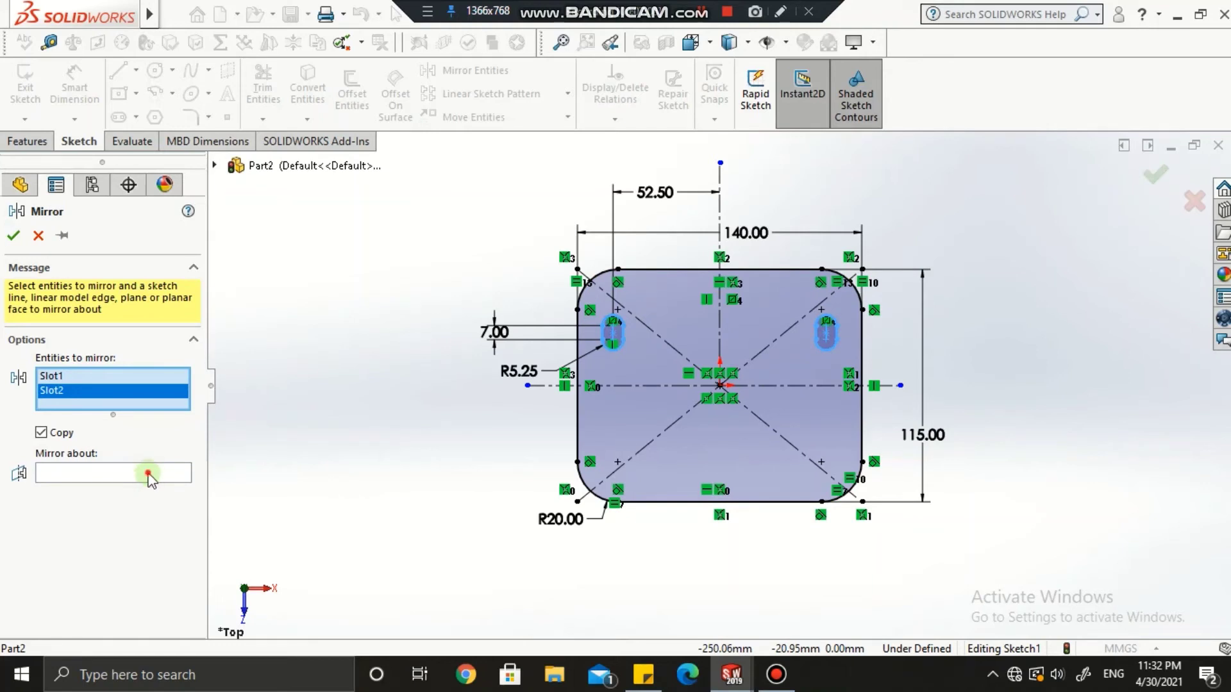
pyautogui.click(647, 388)
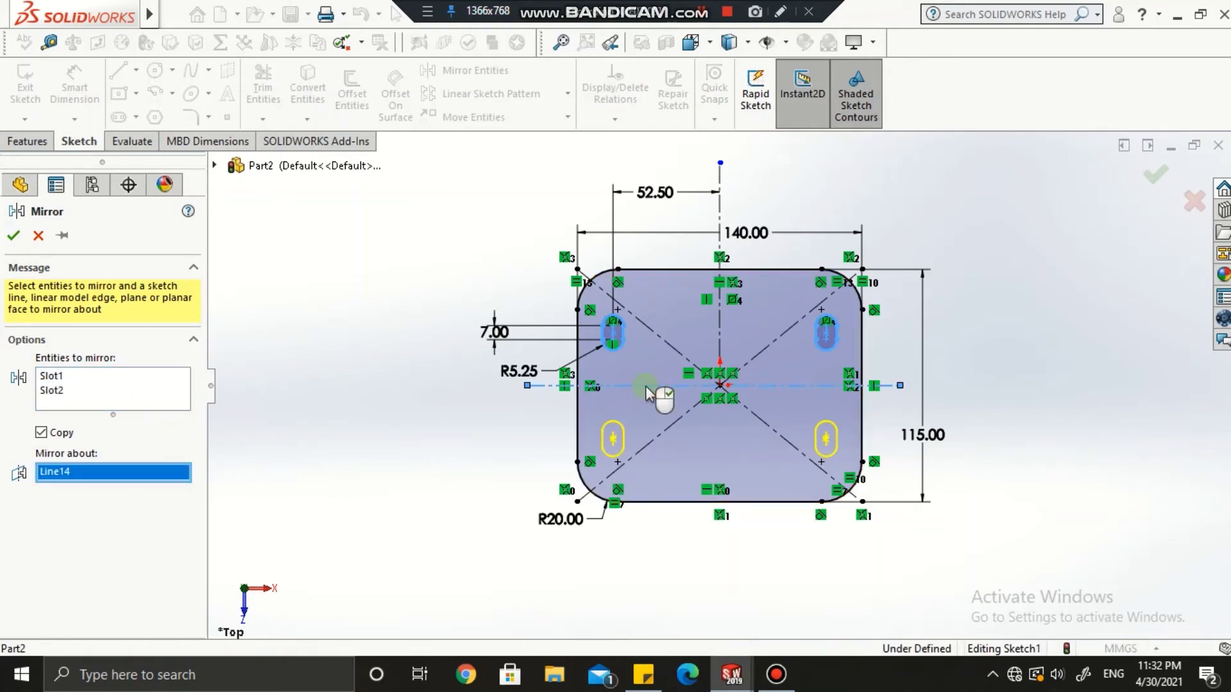
pyautogui.click(14, 236)
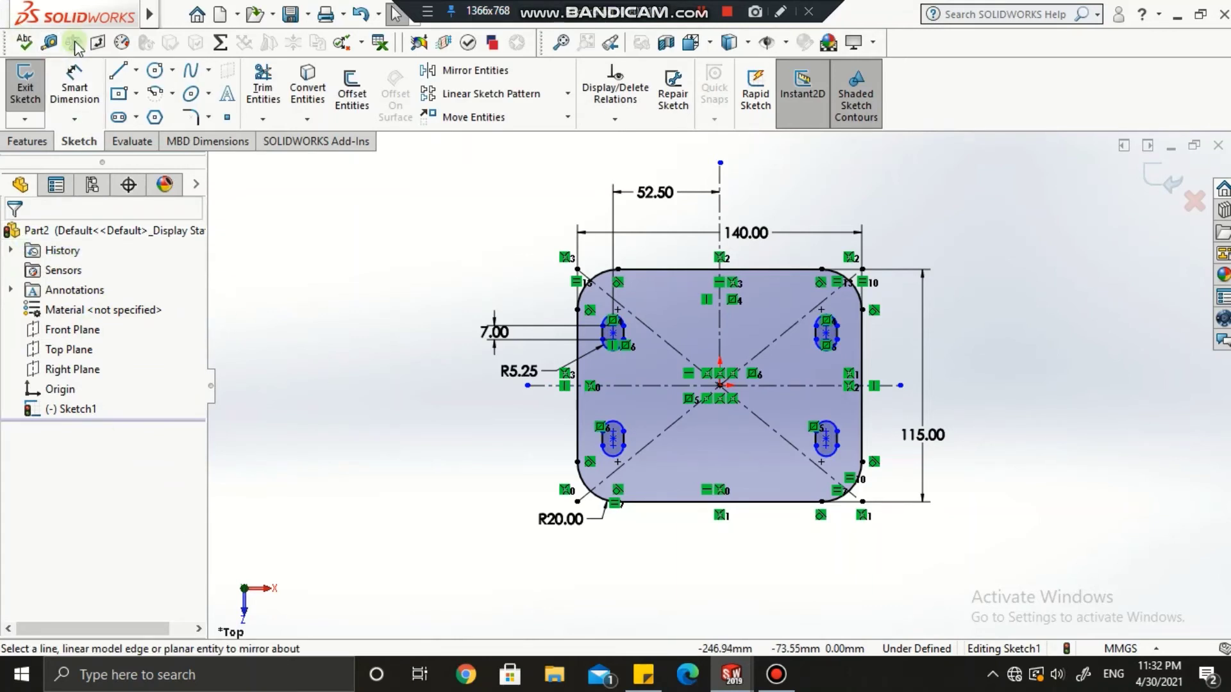
# Dimension the vertical distance between the left slots' facing arc centres, set it to 74 mm, and exit the sketch
pyautogui.click(62, 87)
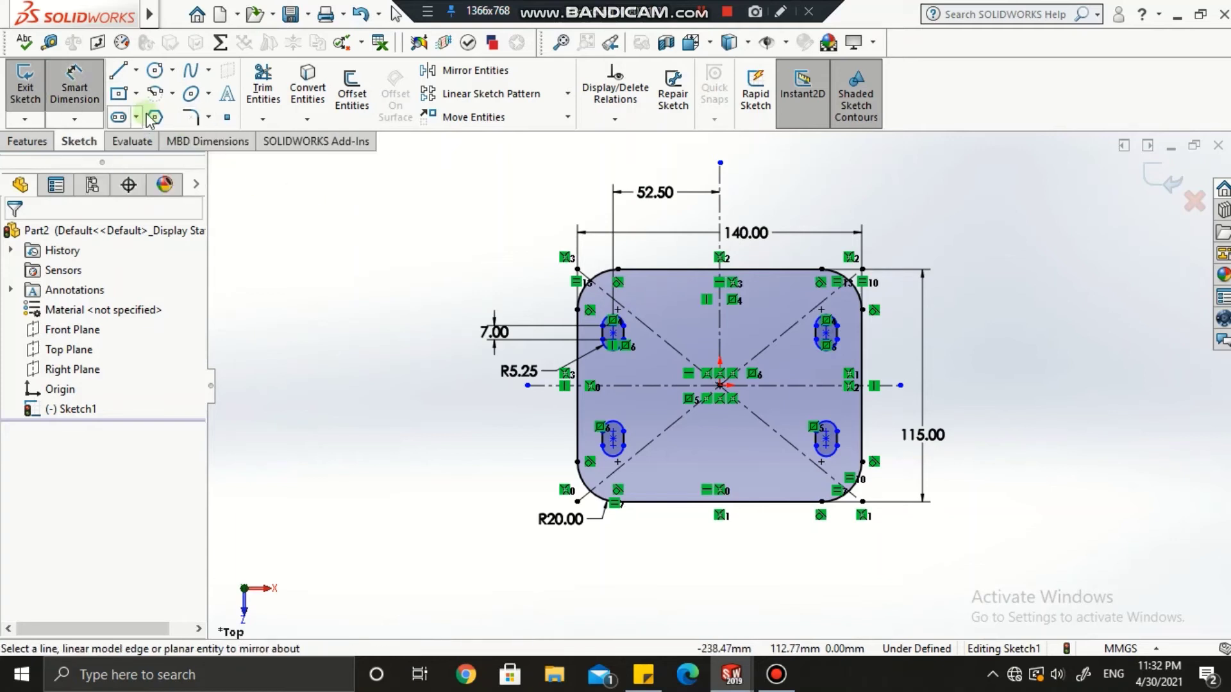
pyautogui.click(75, 89)
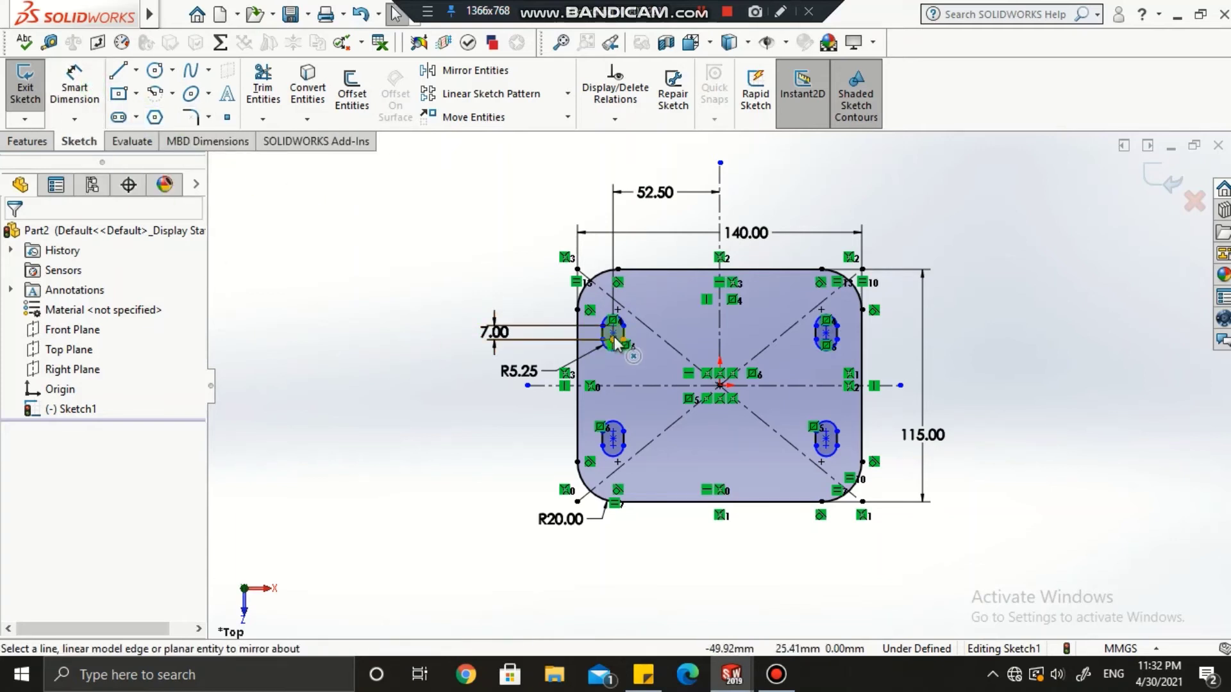
pyautogui.scroll(-4, 619, 351)
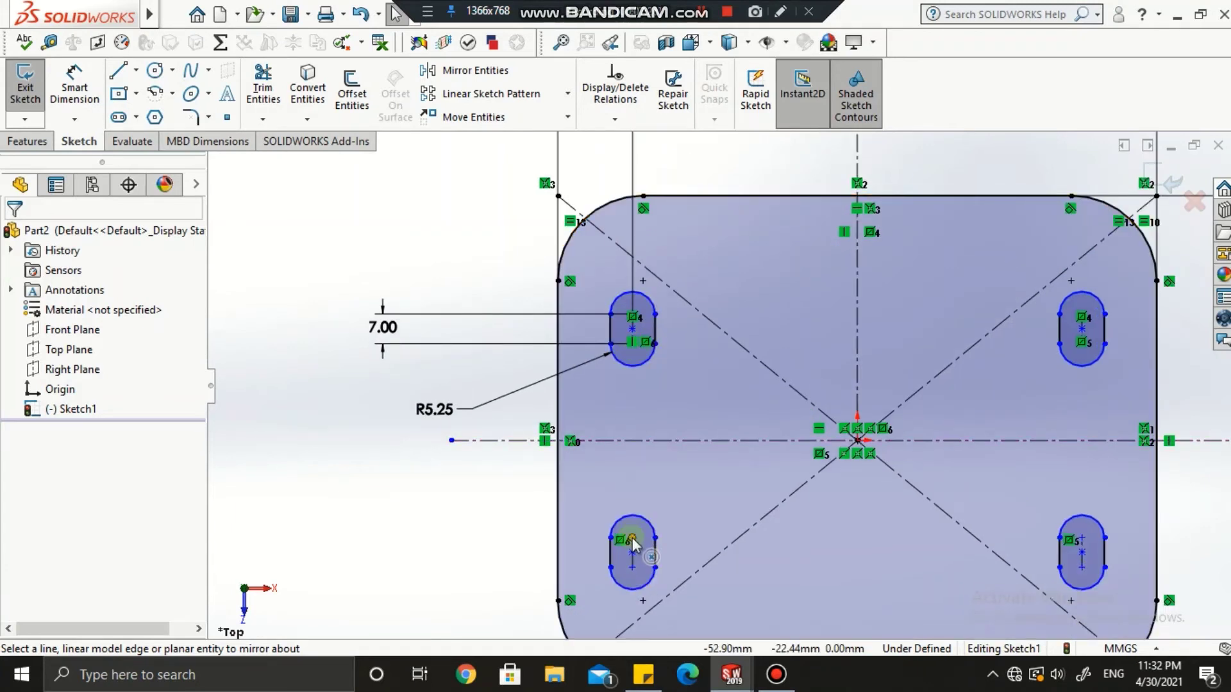
pyautogui.click(656, 415)
pyautogui.click(636, 346)
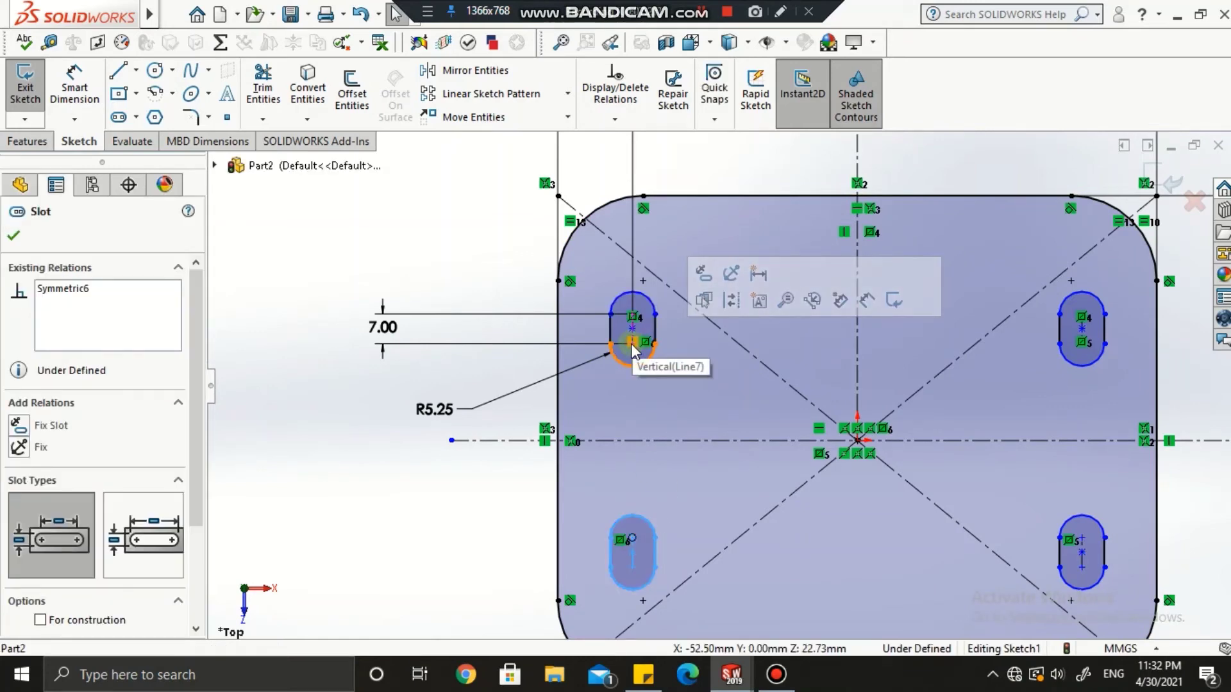
pyautogui.press('Escape')
pyautogui.scroll(-2, 622, 494)
pyautogui.scroll(-2, 580, 221)
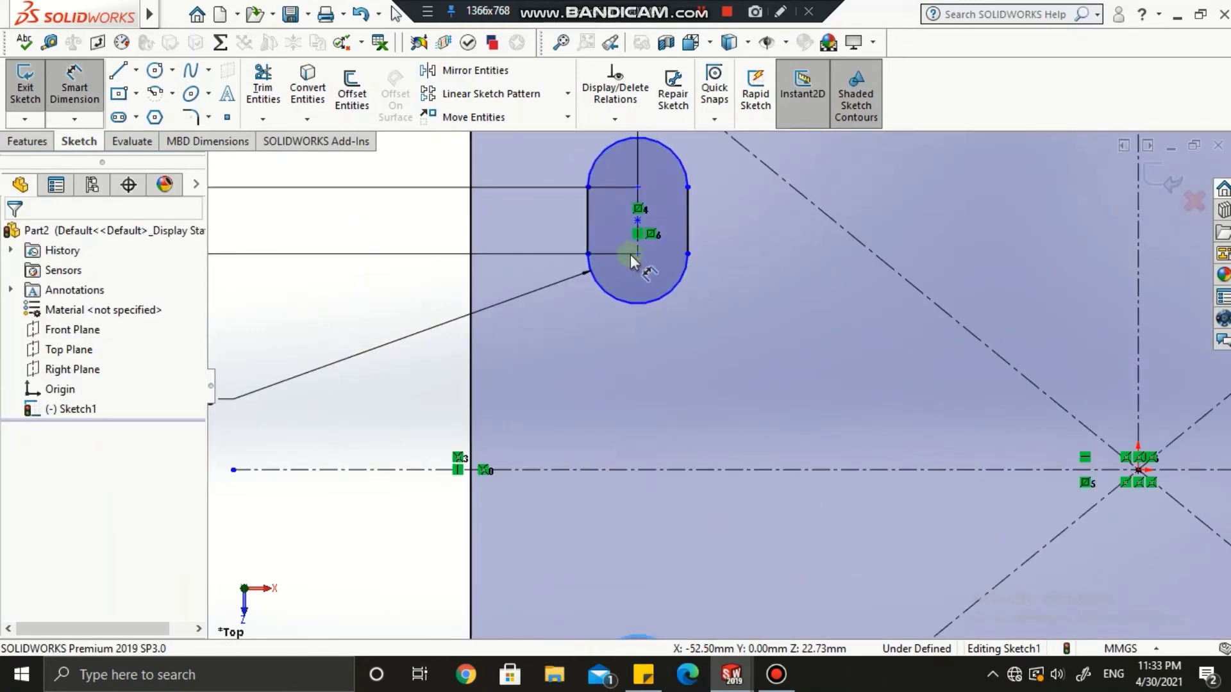
pyautogui.click(636, 257)
pyautogui.scroll(4, 454, 311)
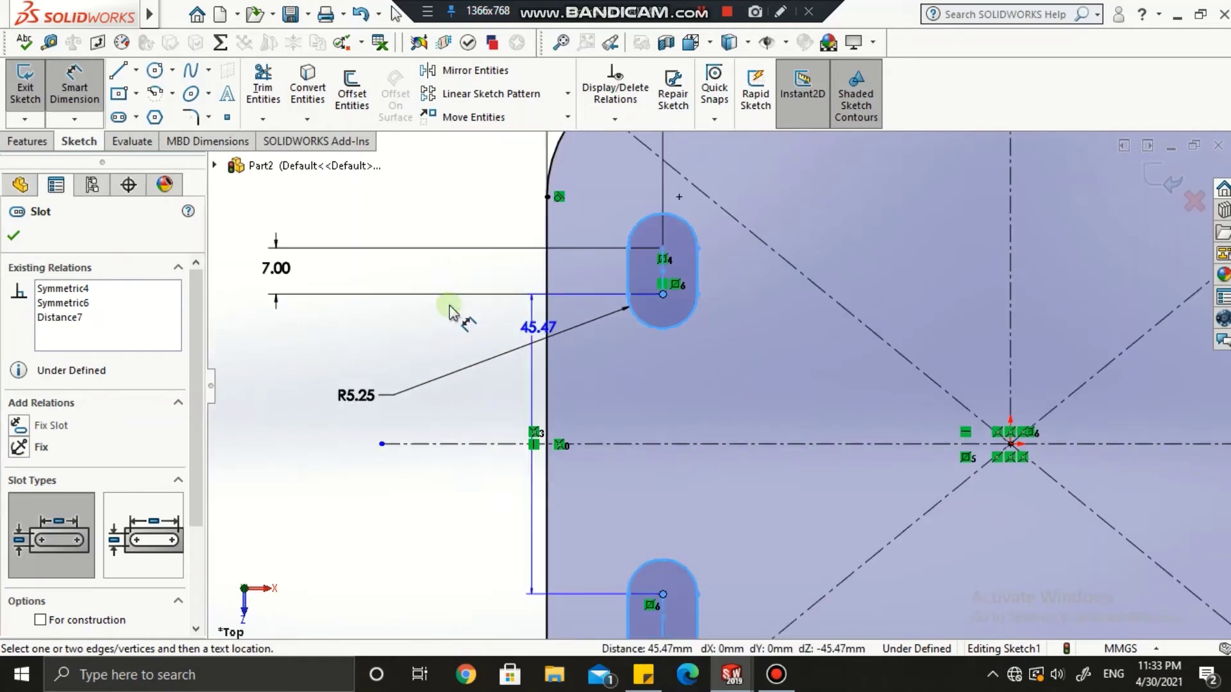
pyautogui.click(403, 411)
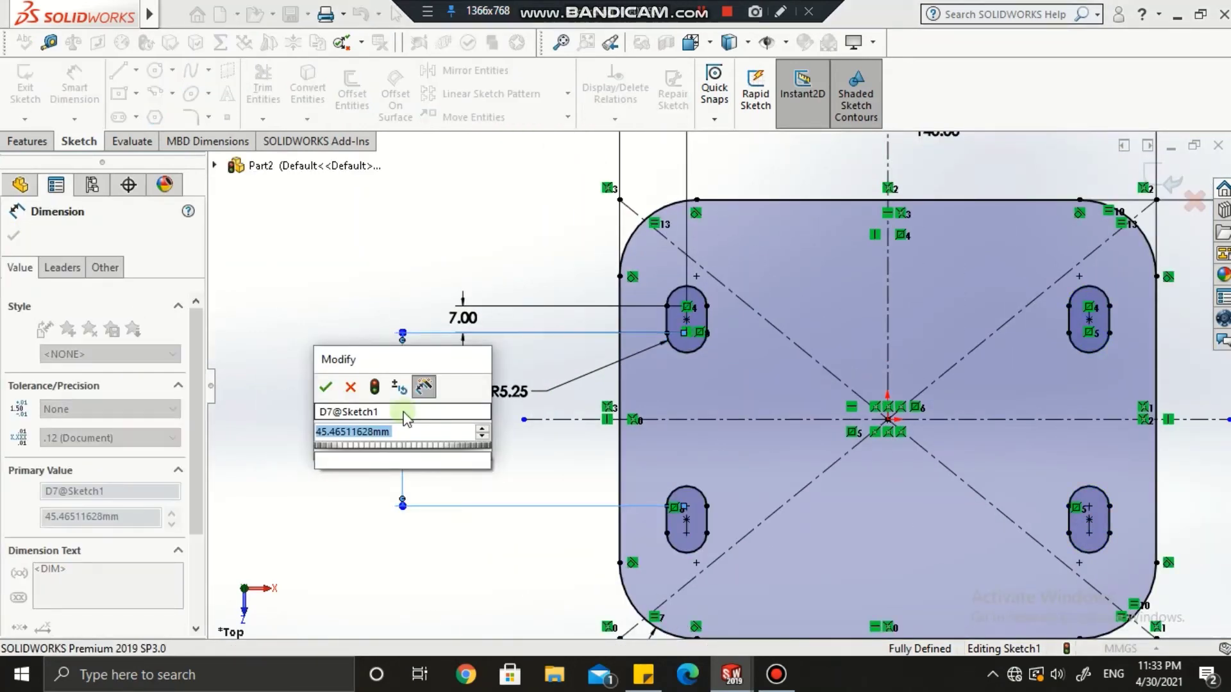
pyautogui.write('74')
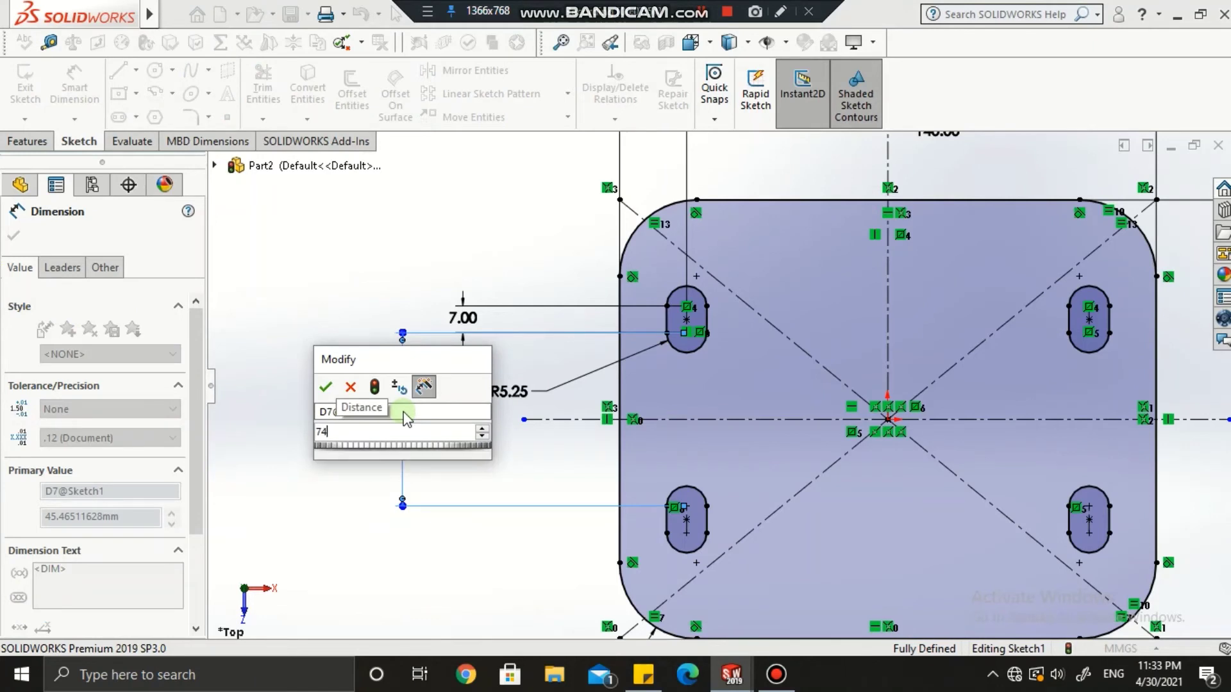
pyautogui.press('Return')
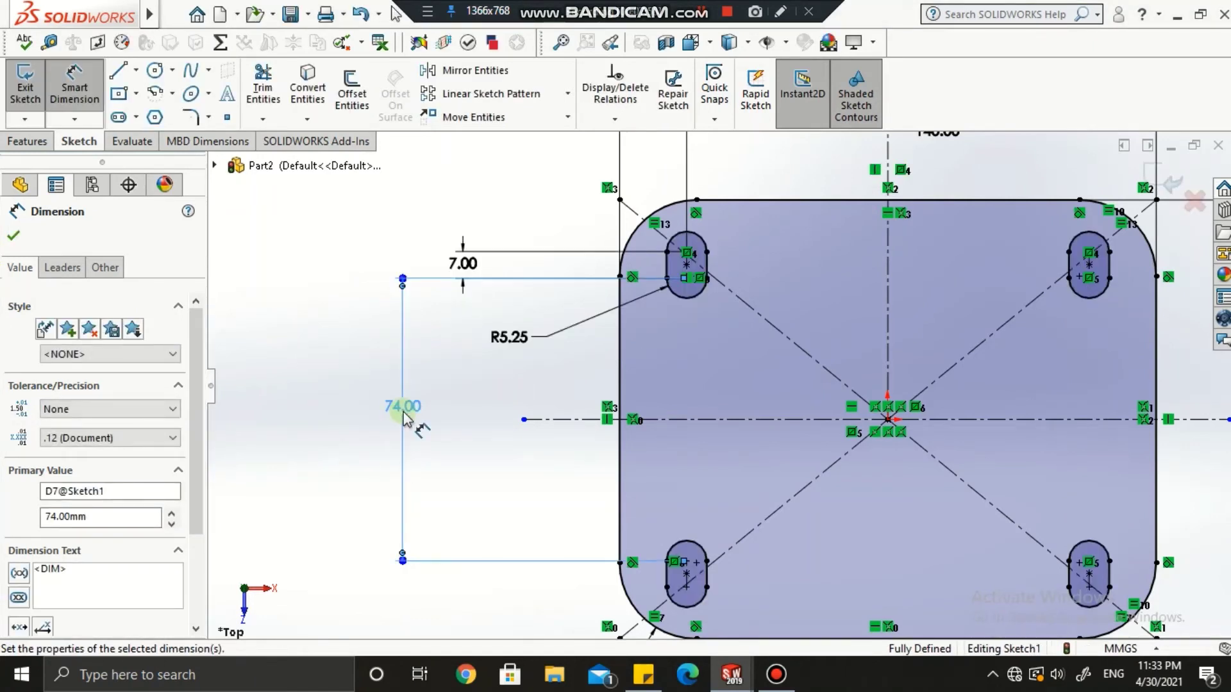
pyautogui.click(14, 234)
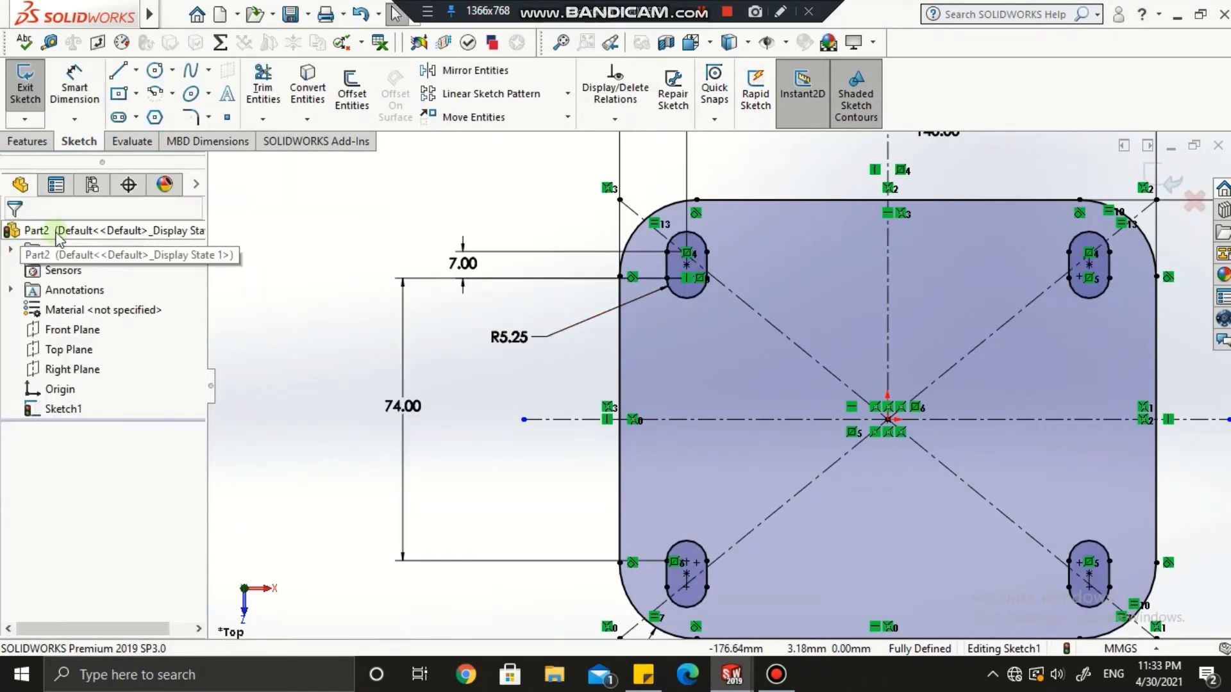
pyautogui.press('z')
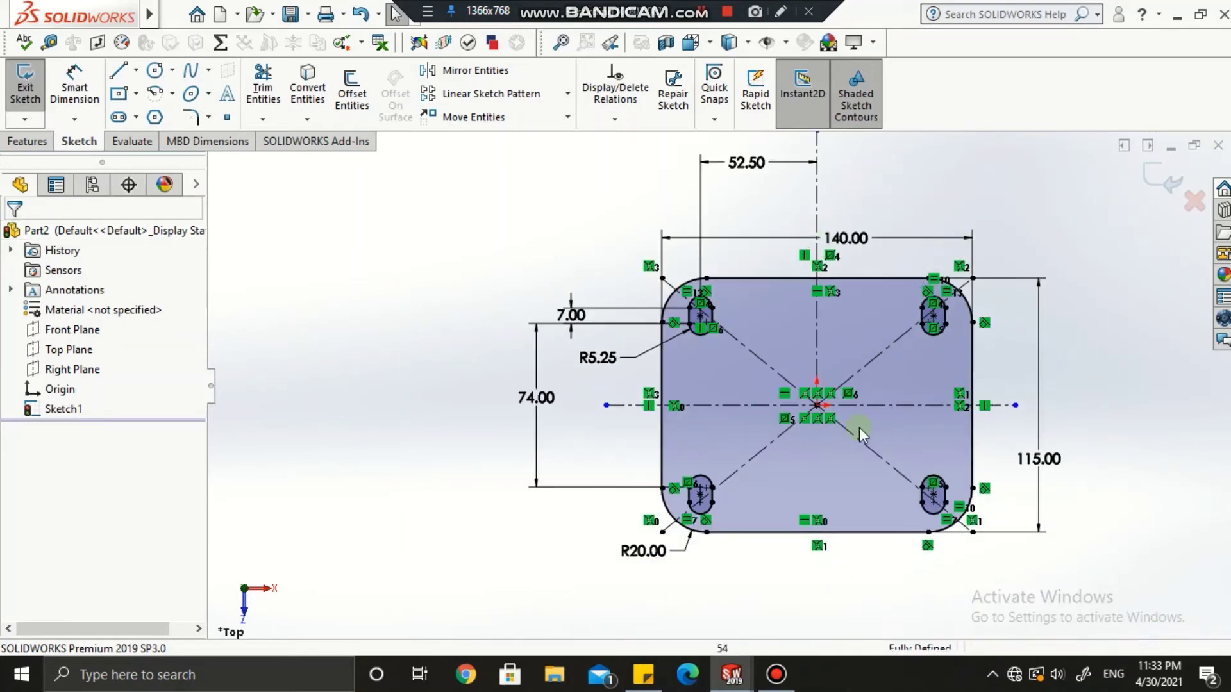
pyautogui.click(1152, 179)
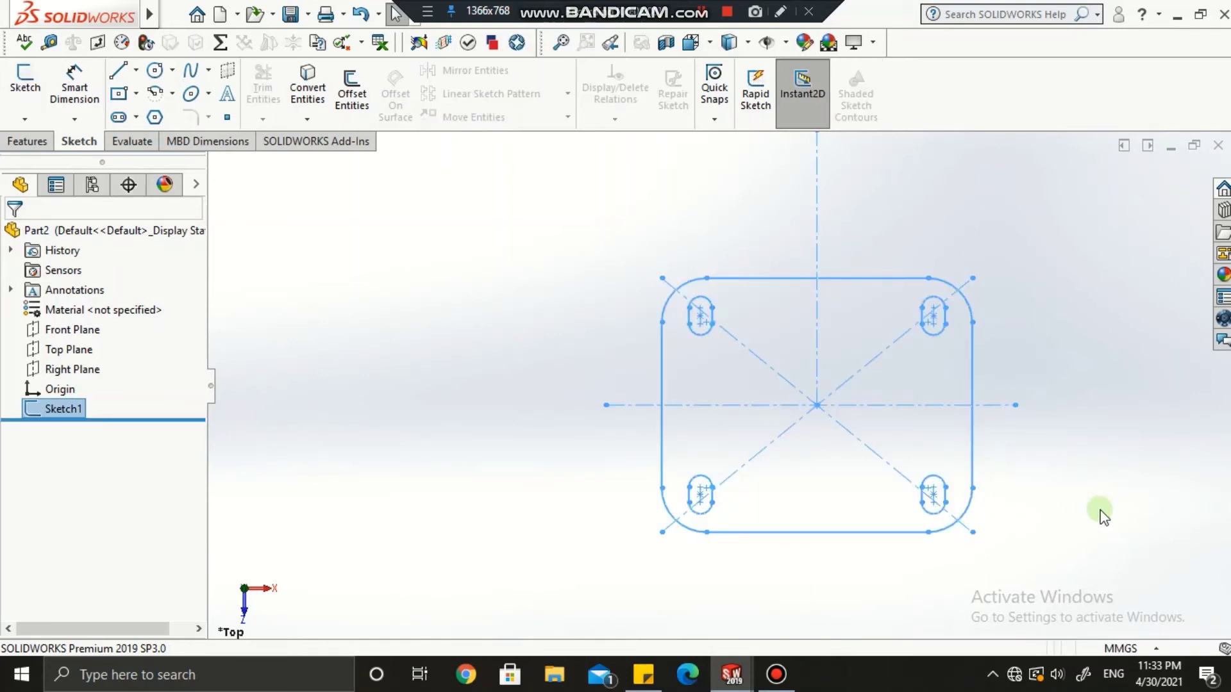
# Extrude the slotted plate sketch as a solid boss with a blind depth of 6 mm
pyautogui.click(28, 142)
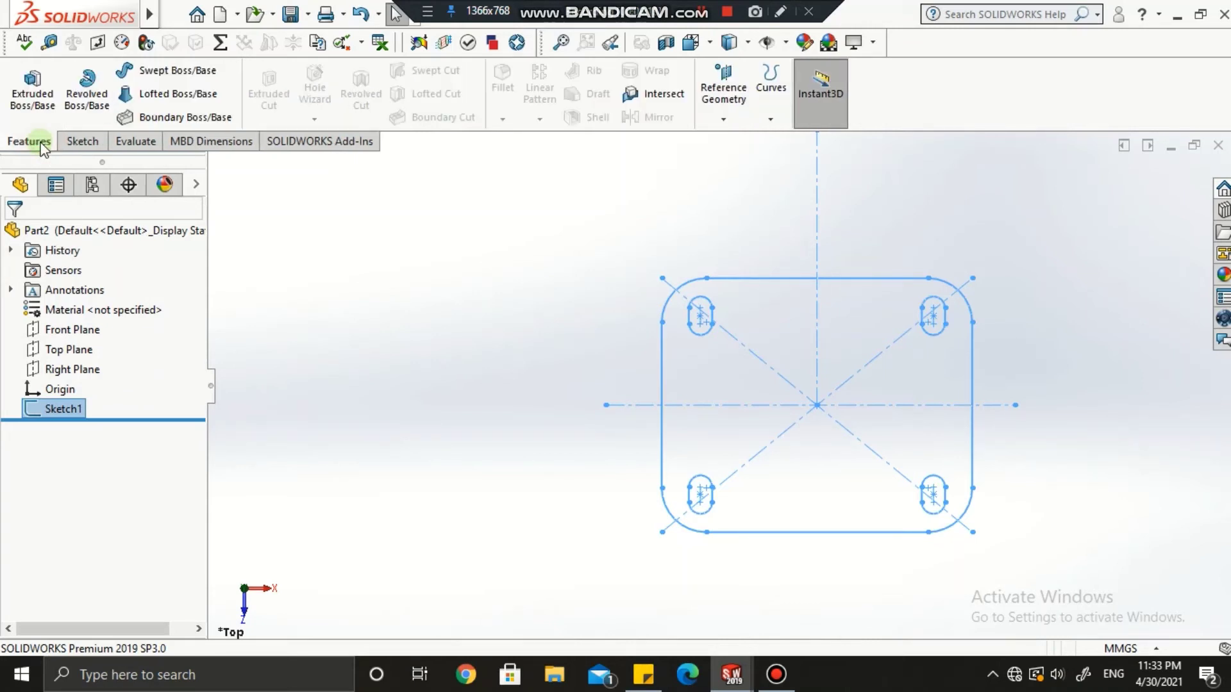
pyautogui.click(39, 103)
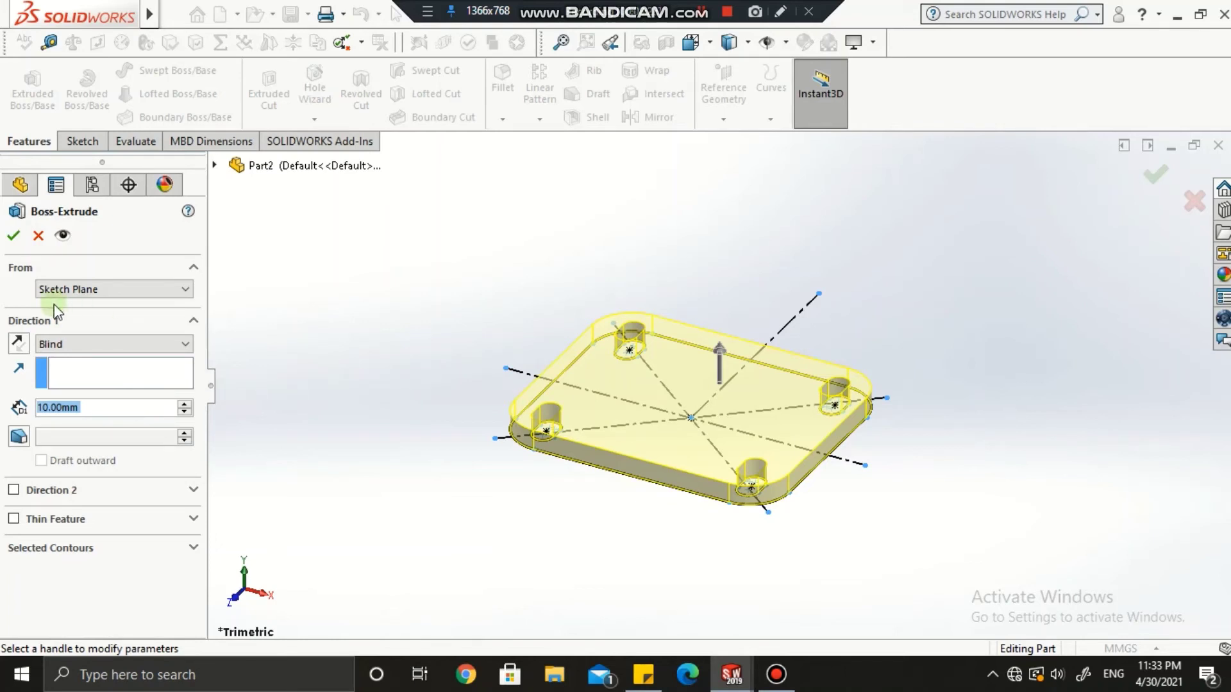
pyautogui.click(94, 410)
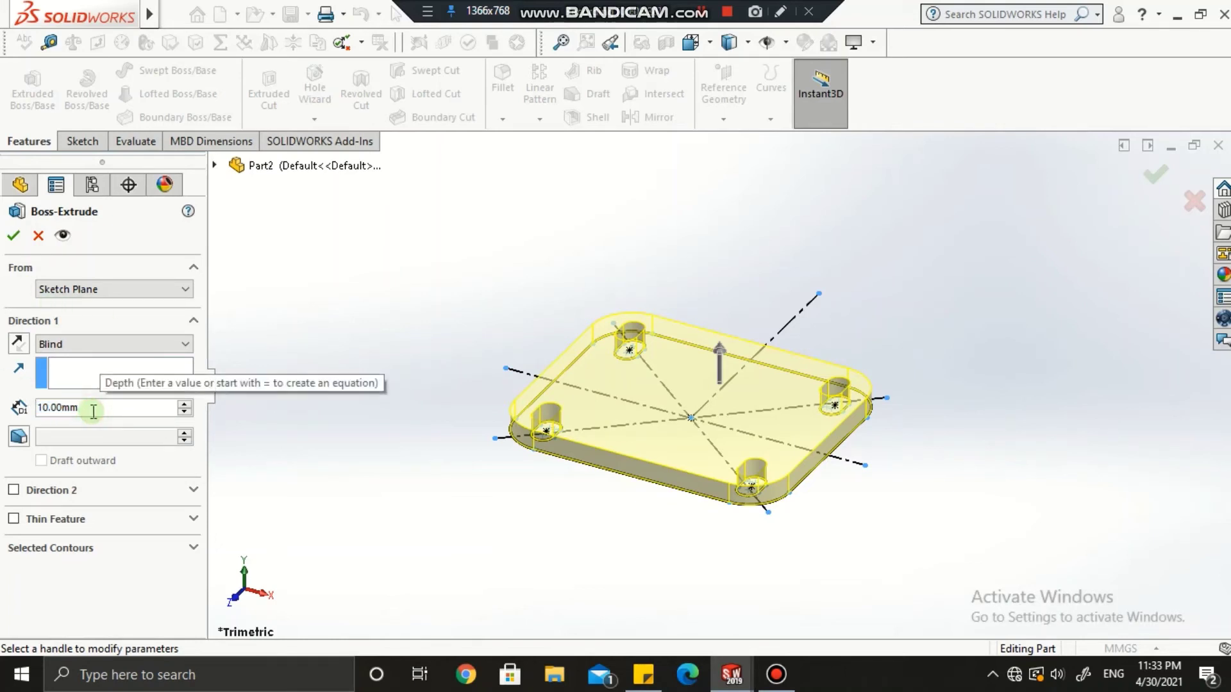
pyautogui.press('BackSpace')
pyautogui.press('BackSpace')
pyautogui.press('BackSpace')
pyautogui.press('BackSpace')
pyautogui.press('BackSpace')
pyautogui.press('BackSpace')
pyautogui.press('BackSpace')
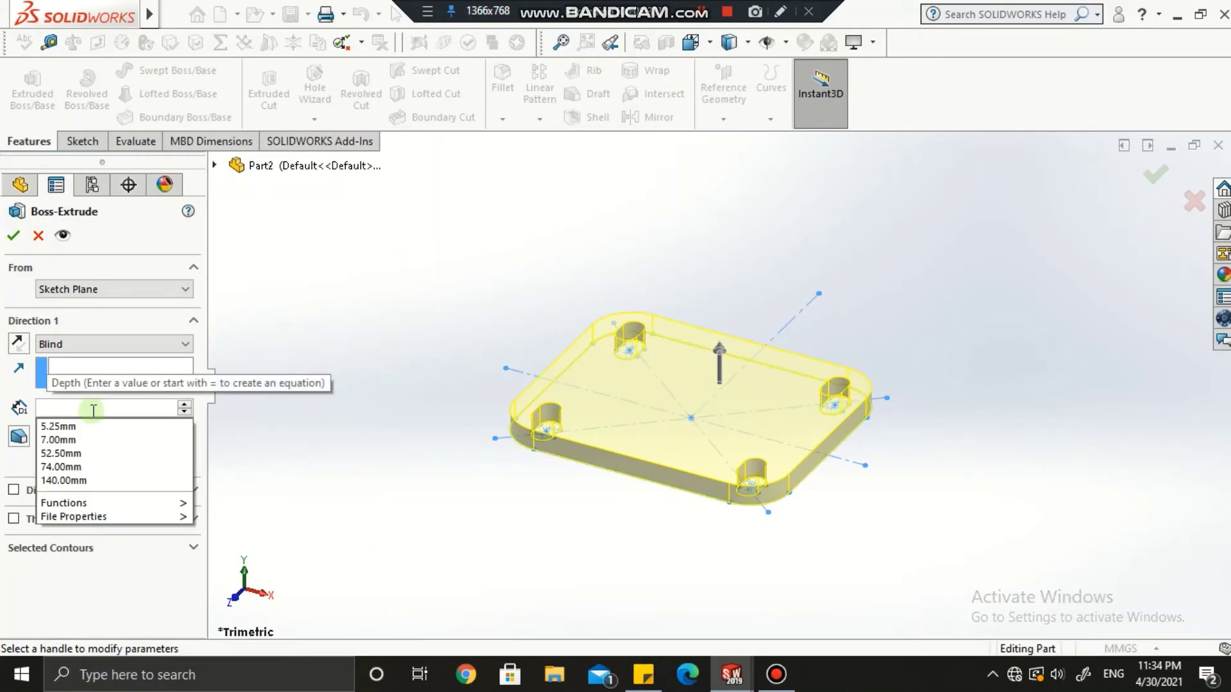
pyautogui.write('6')
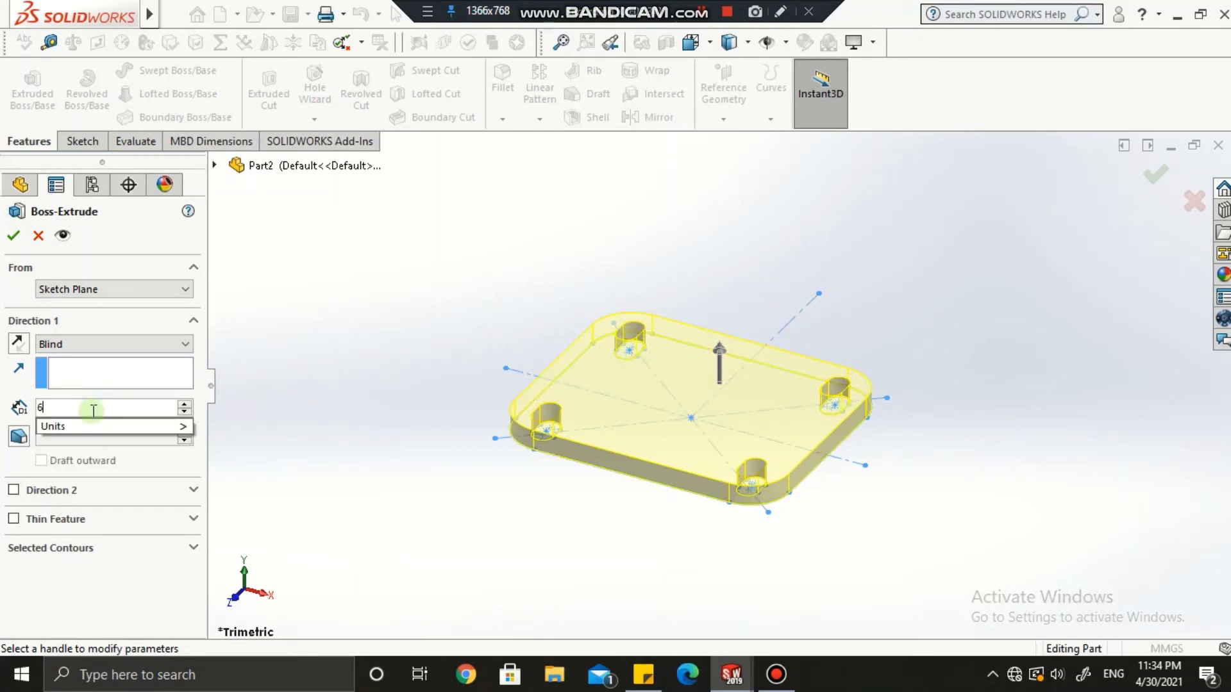
pyautogui.click(13, 237)
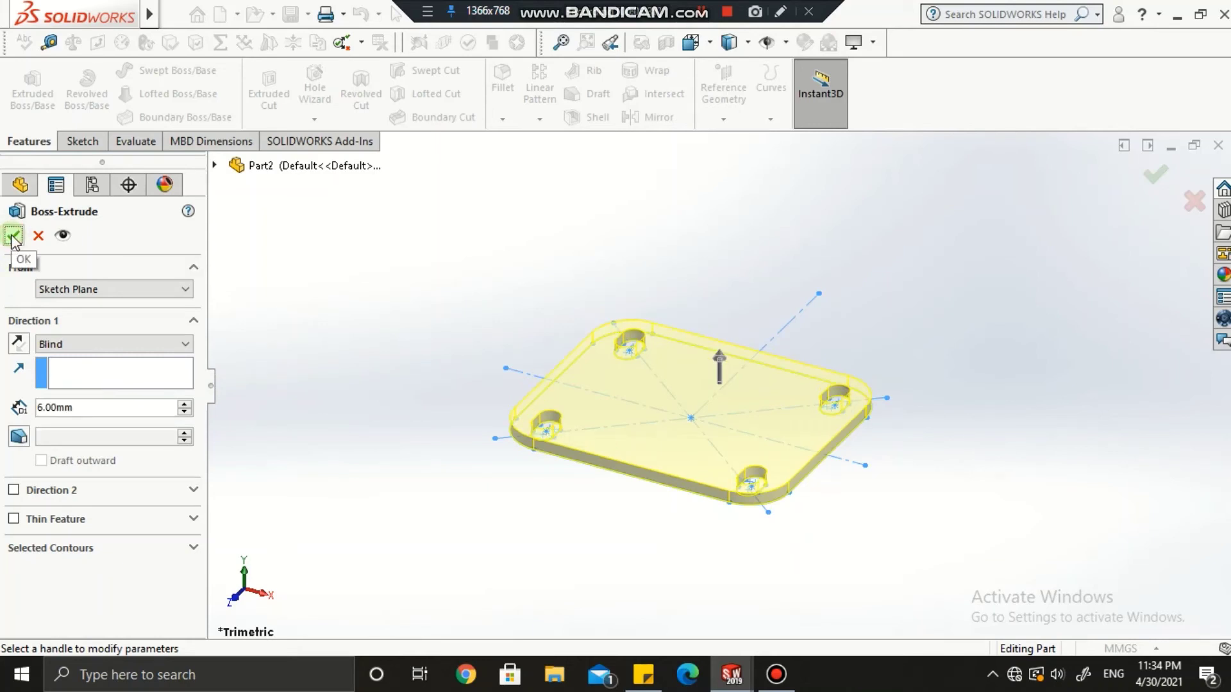
pyautogui.click(14, 237)
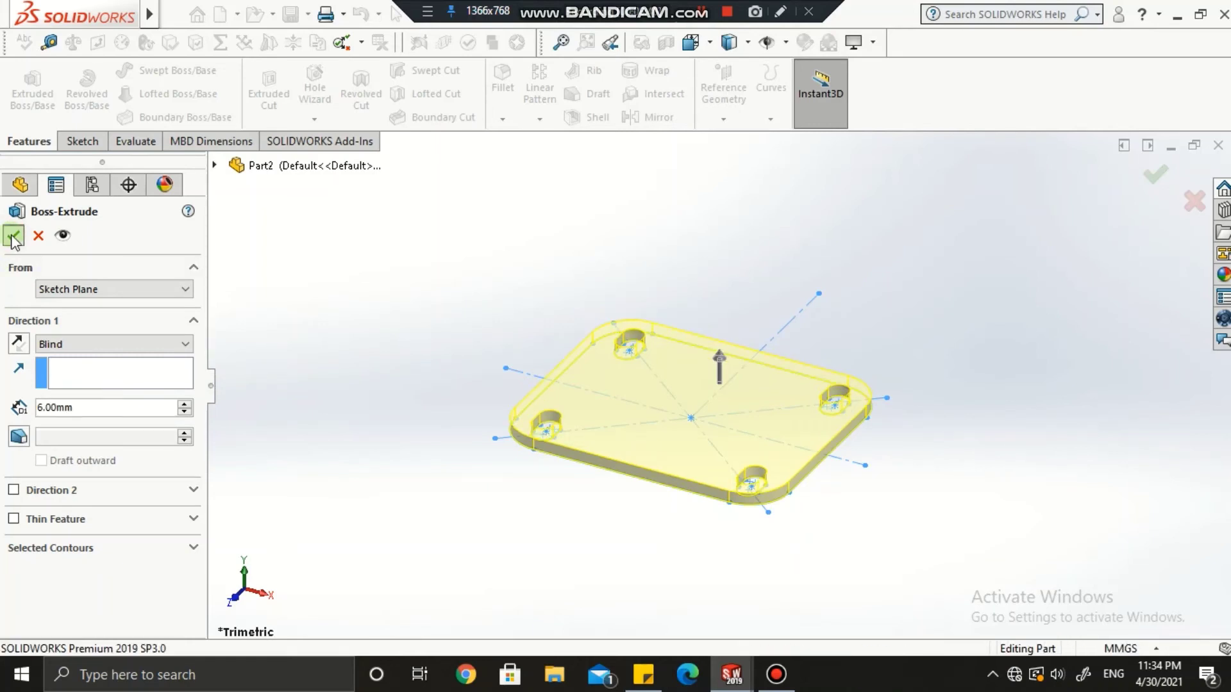
# Start a sketch on the plate's top face and draw a circle of about 25.6 mm radius centred on the origin
pyautogui.moveTo(731, 371); pyautogui.dragTo(709, 481, button='middle')
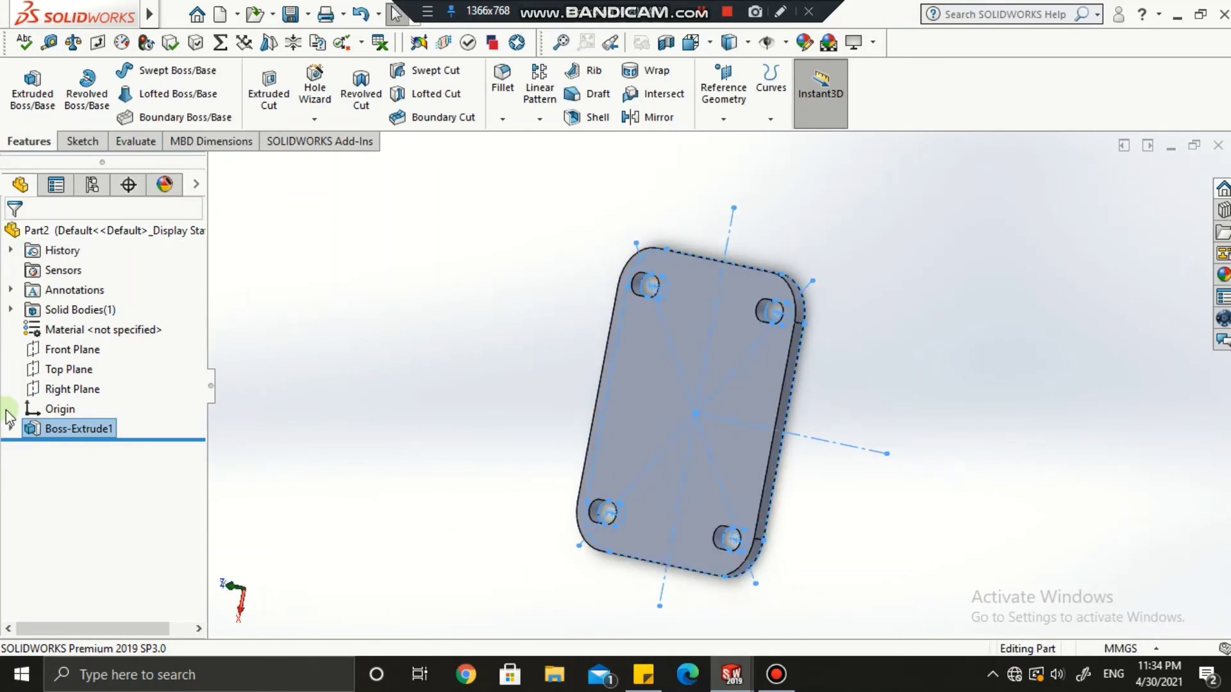
pyautogui.rightClick(57, 428)
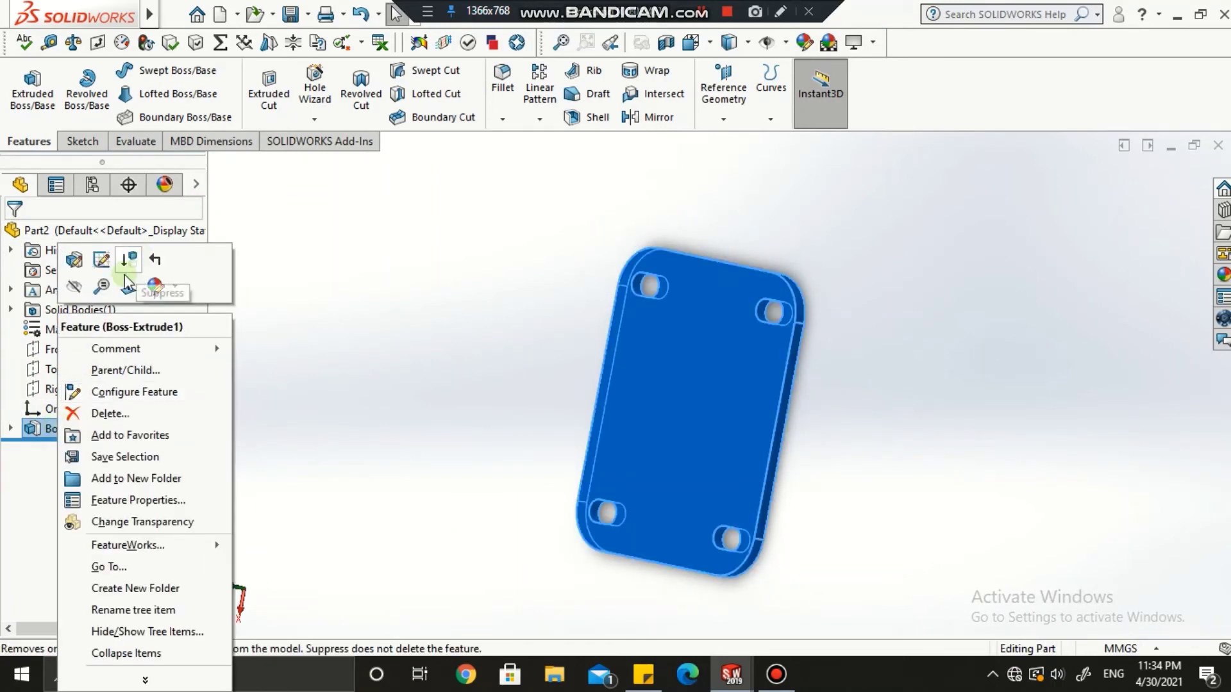
pyautogui.click(130, 286)
pyautogui.click(1076, 303)
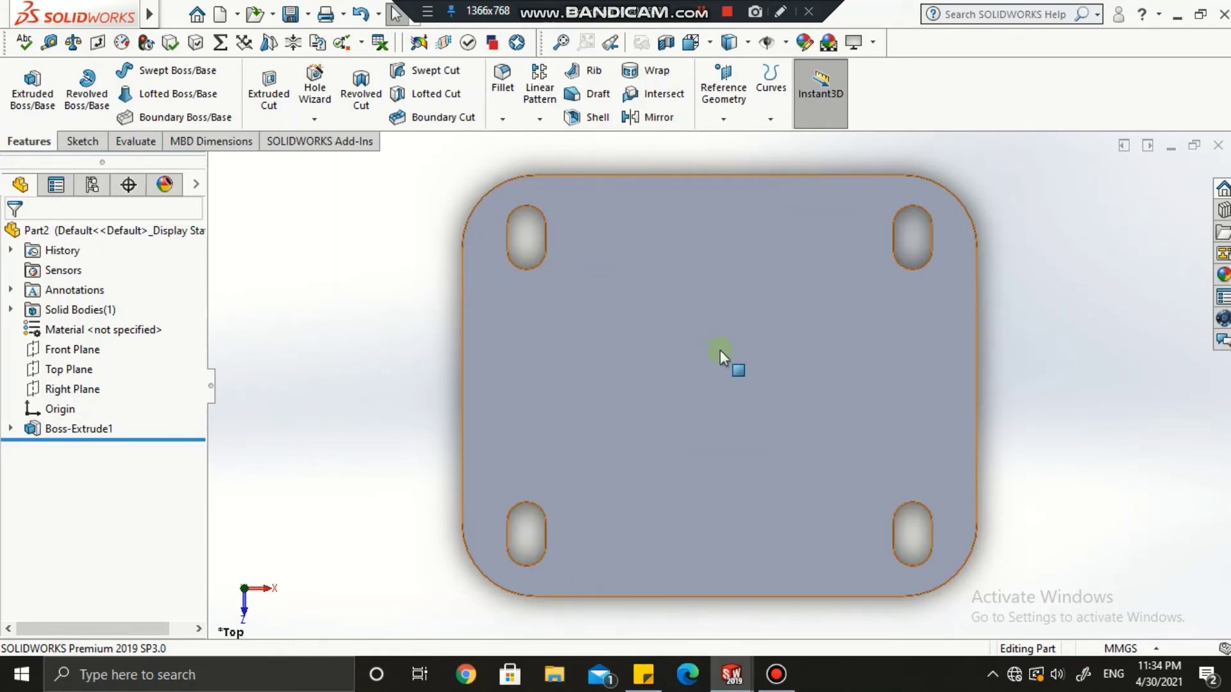
pyautogui.rightClick(714, 299)
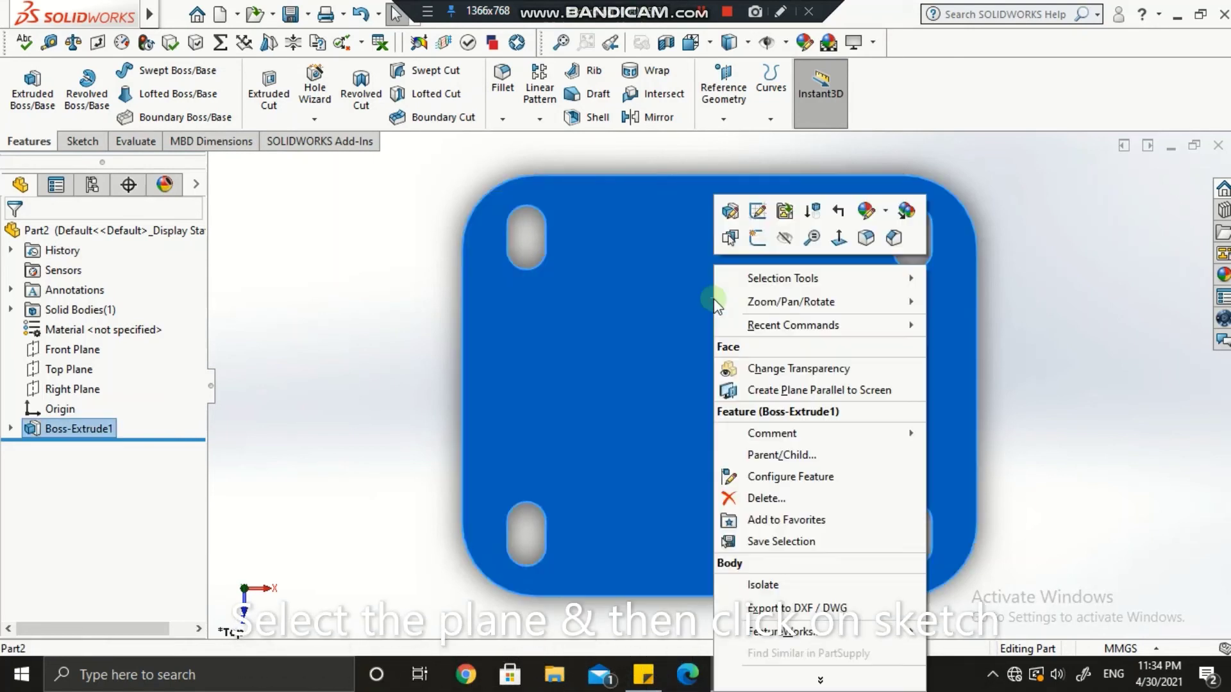
pyautogui.click(757, 237)
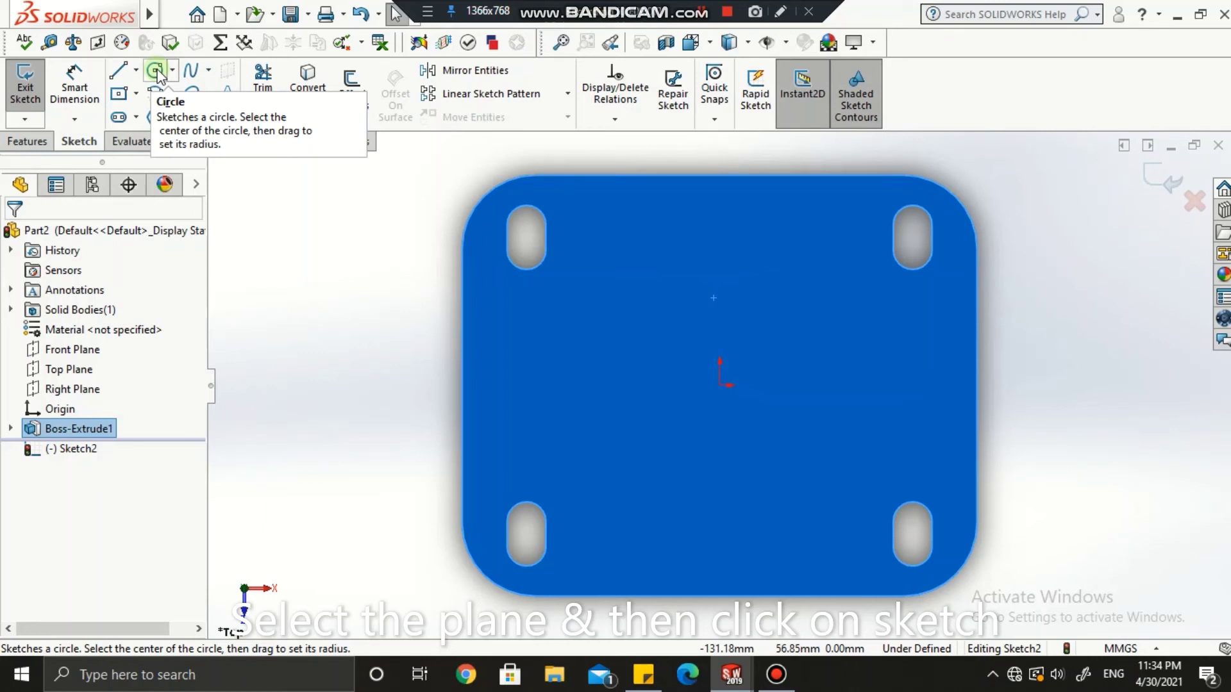
pyautogui.click(157, 71)
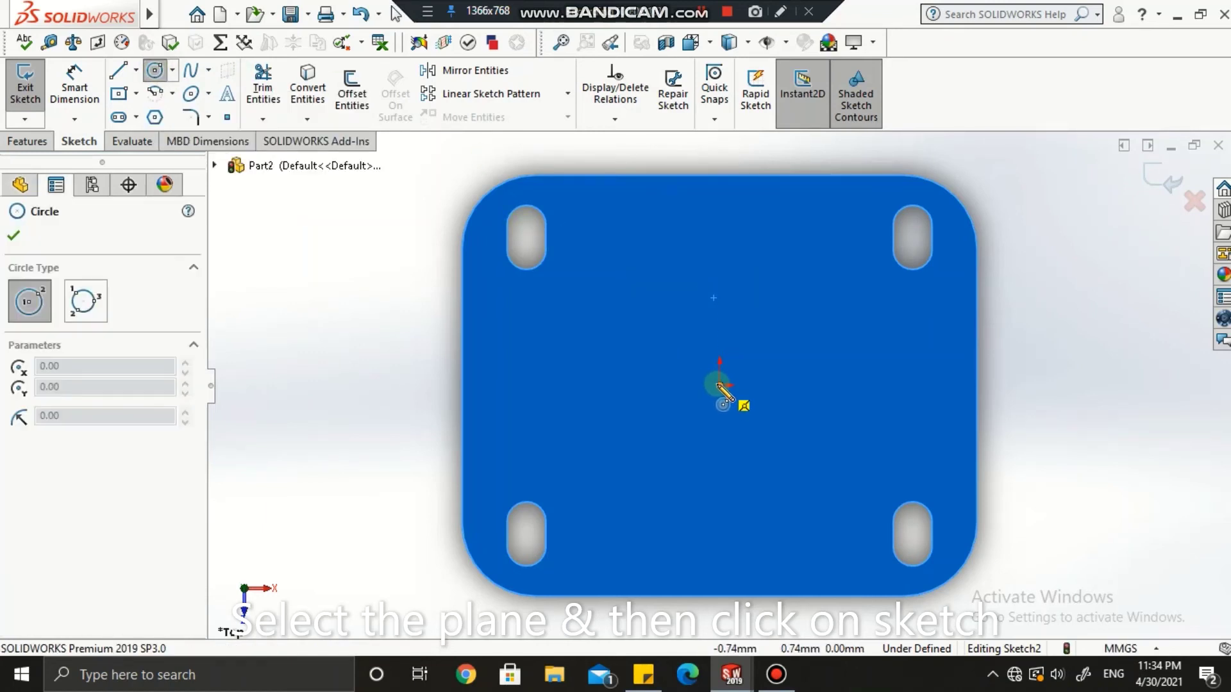
pyautogui.click(719, 385)
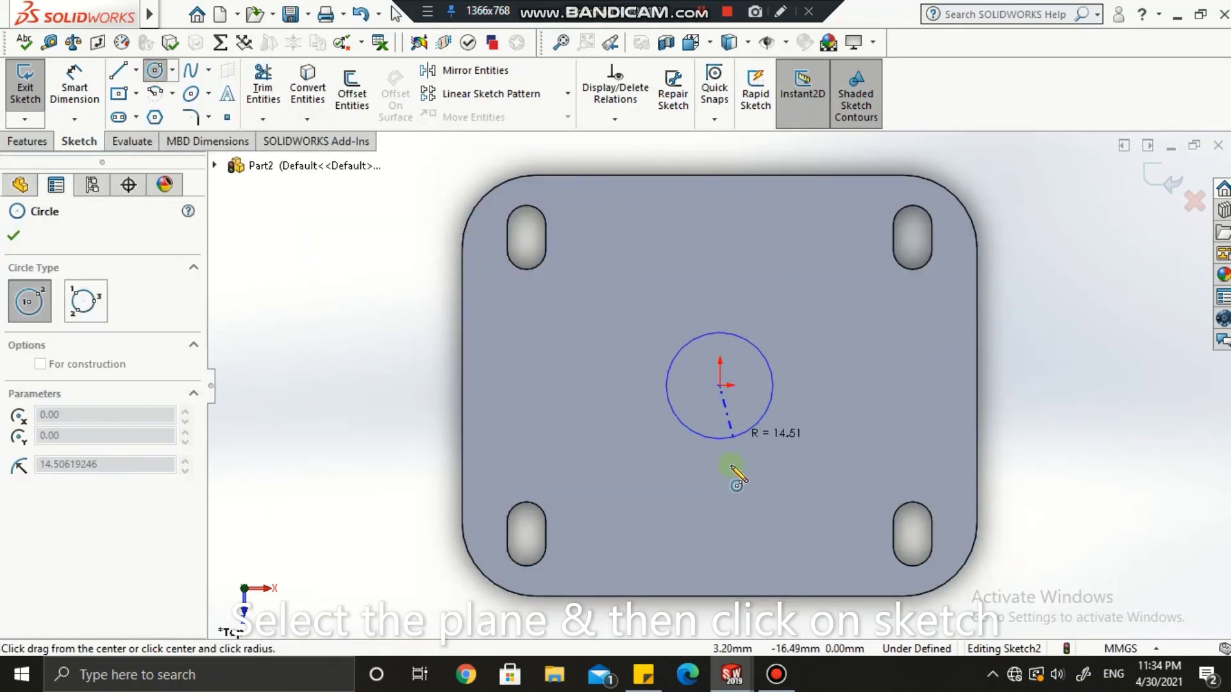
pyautogui.click(720, 479)
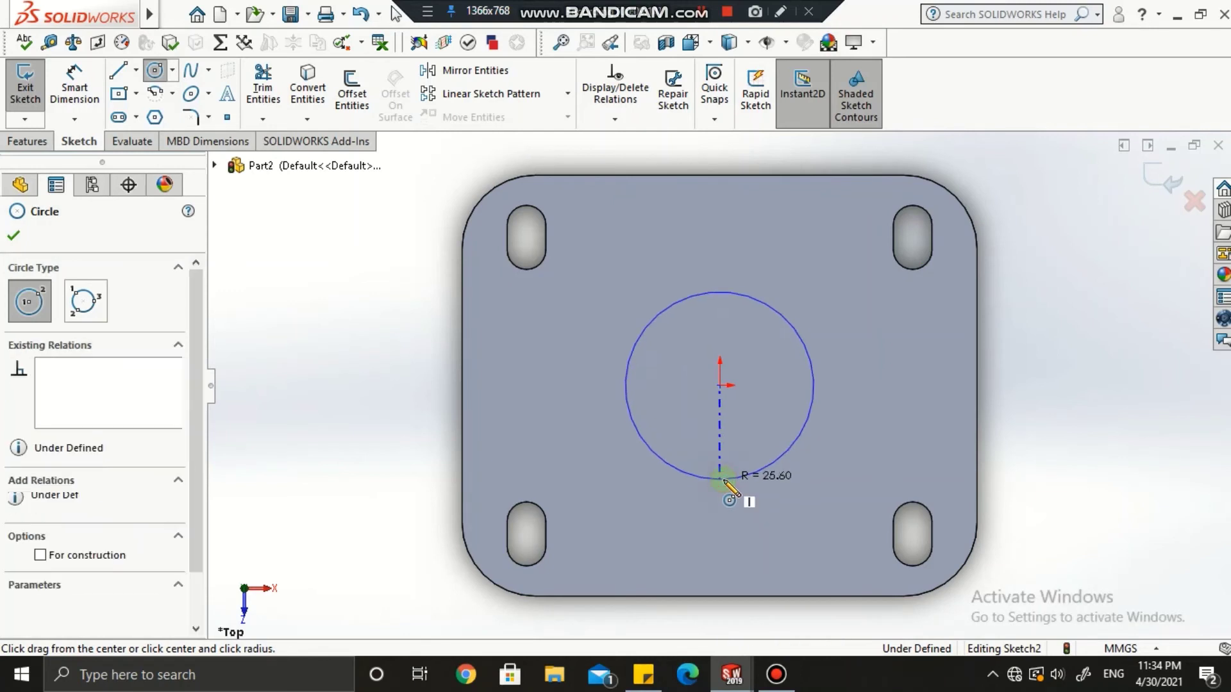
pyautogui.press('Escape')
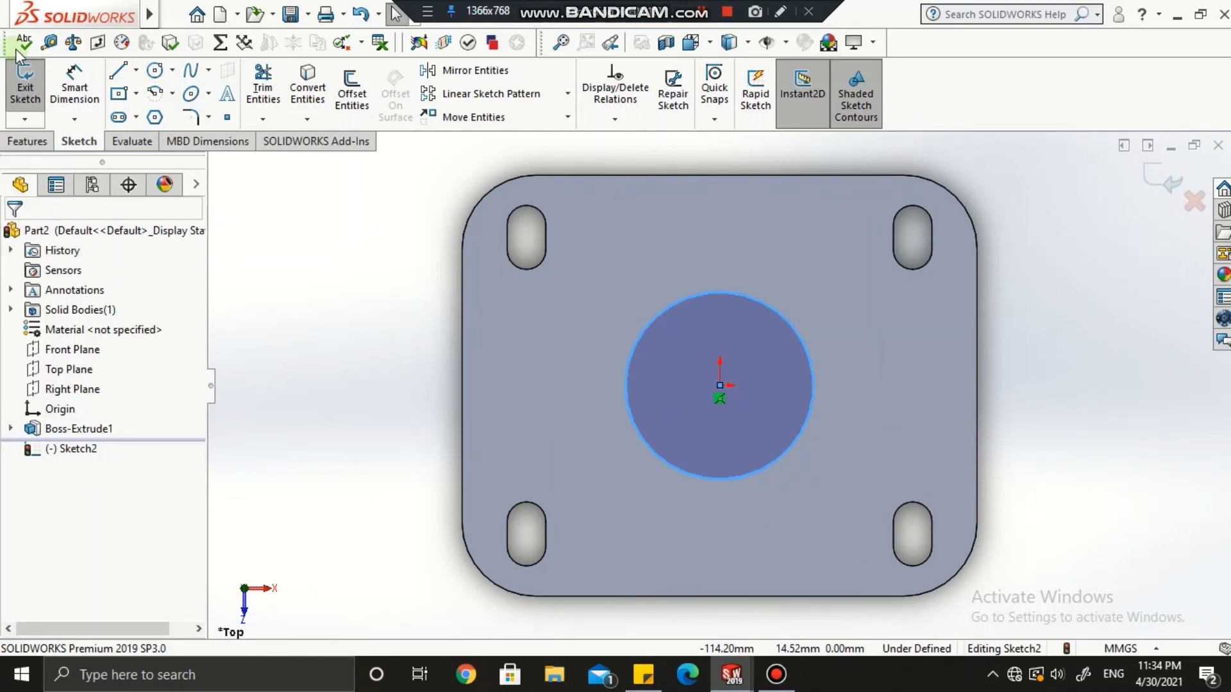
# Dimension the circle's diameter, set it to 97.5 mm, and exit the sketch
pyautogui.click(77, 83)
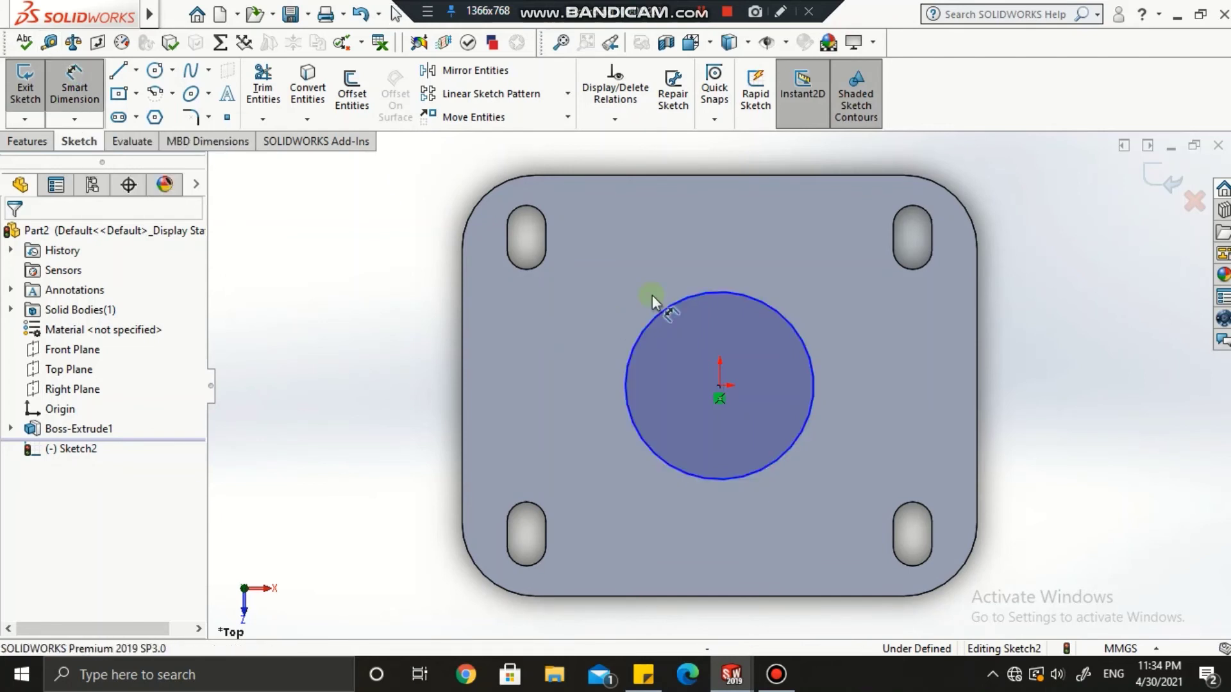
pyautogui.click(708, 292)
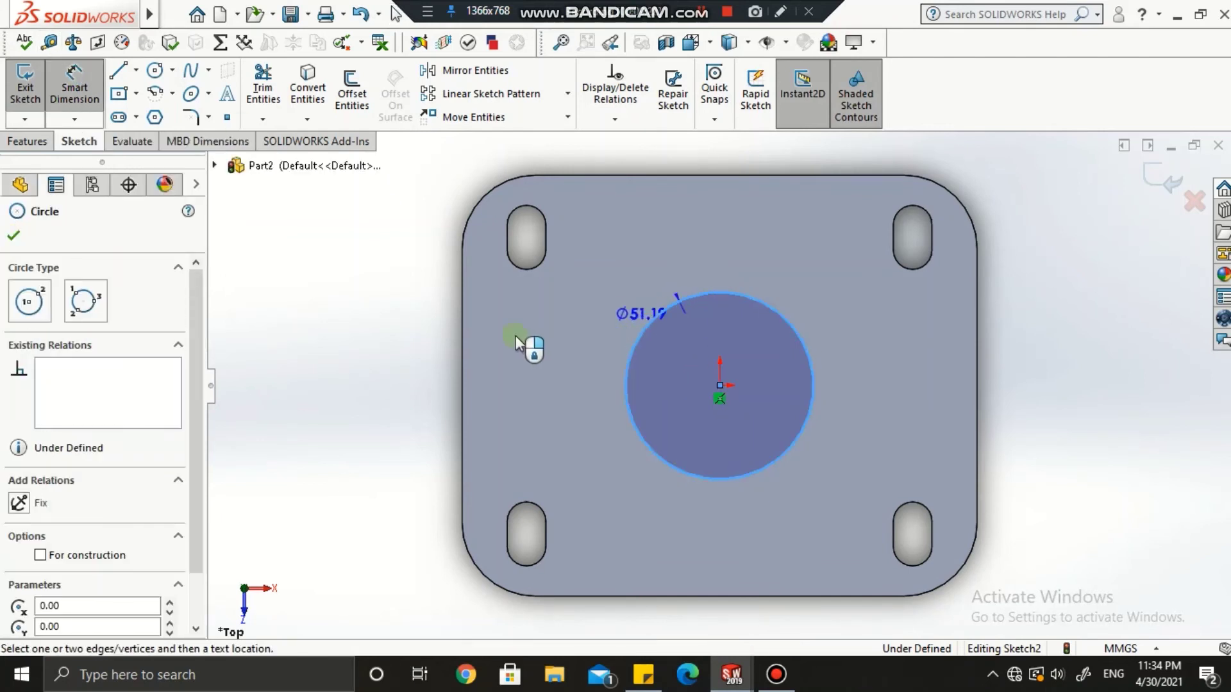
pyautogui.click(337, 358)
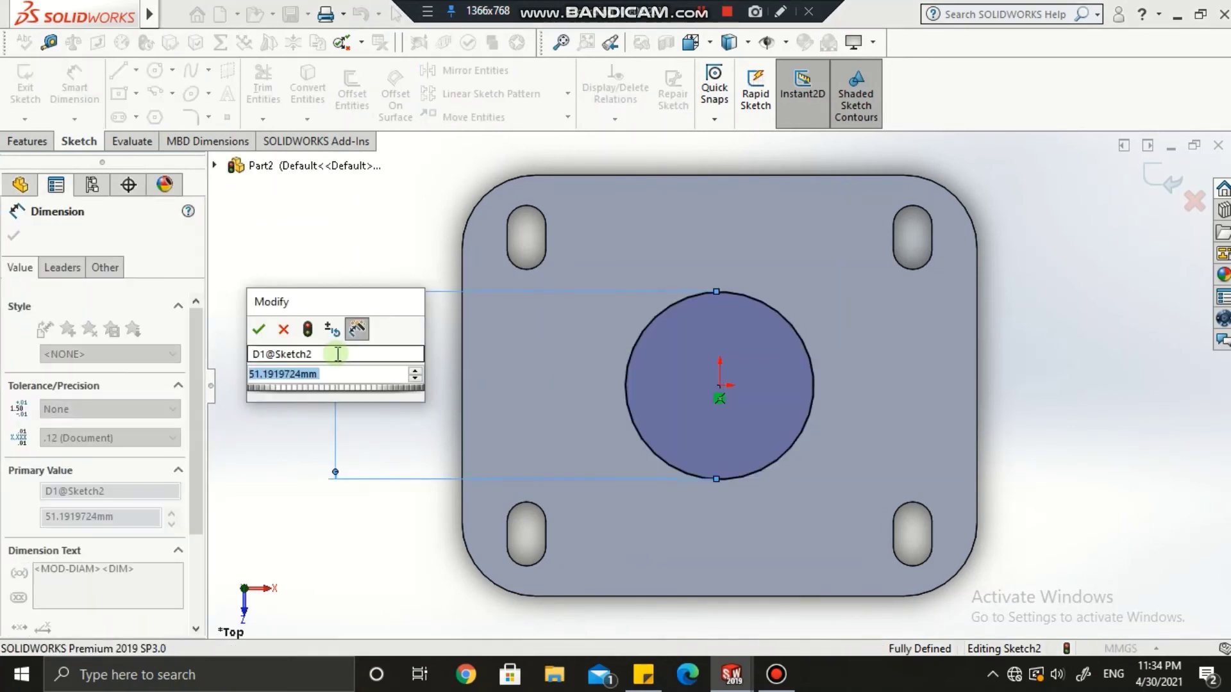
pyautogui.write('97.5')
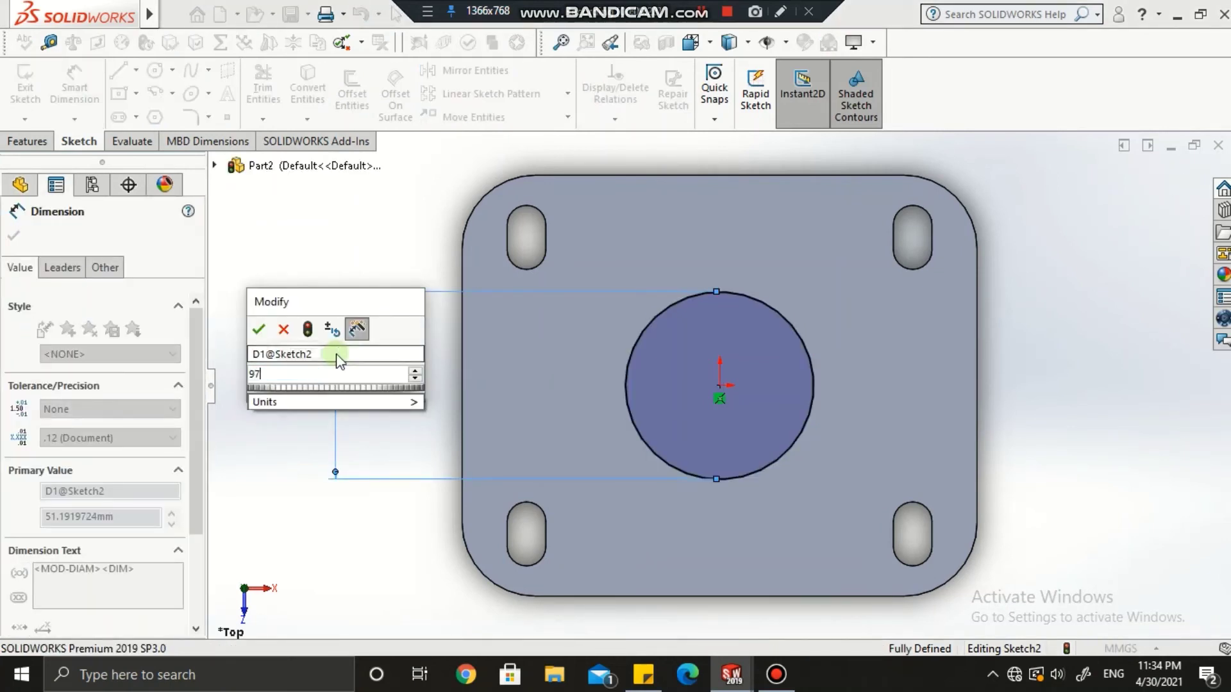
pyautogui.press('Return')
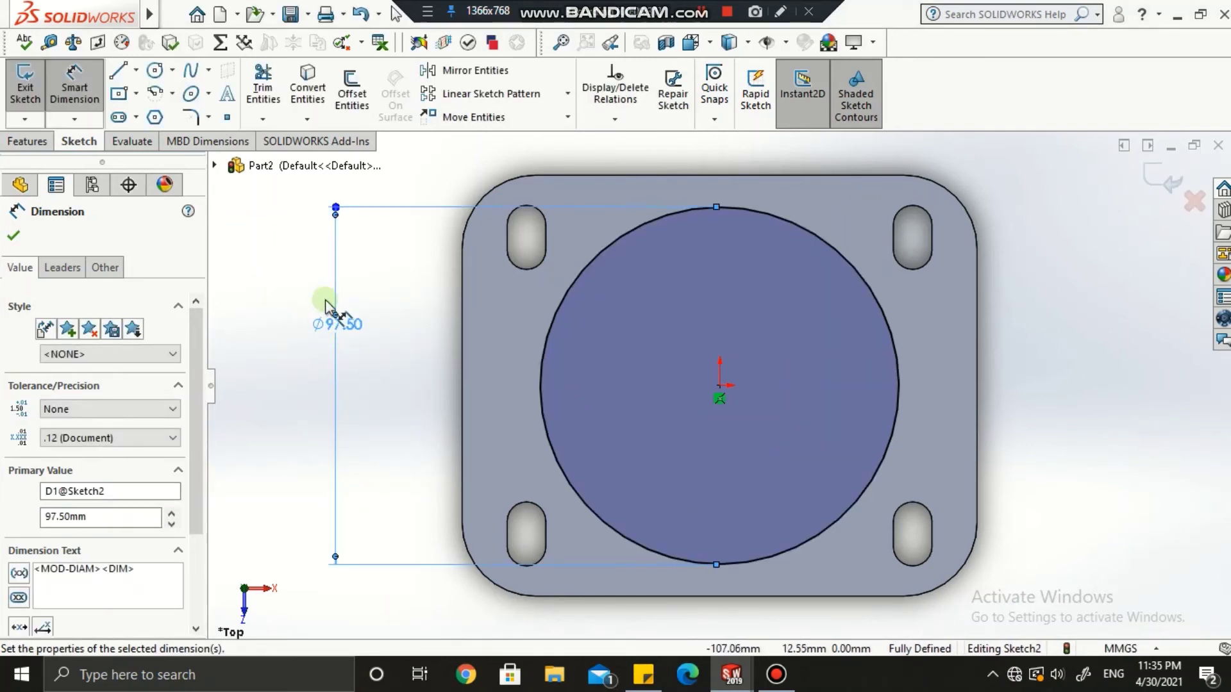
pyautogui.click(7, 242)
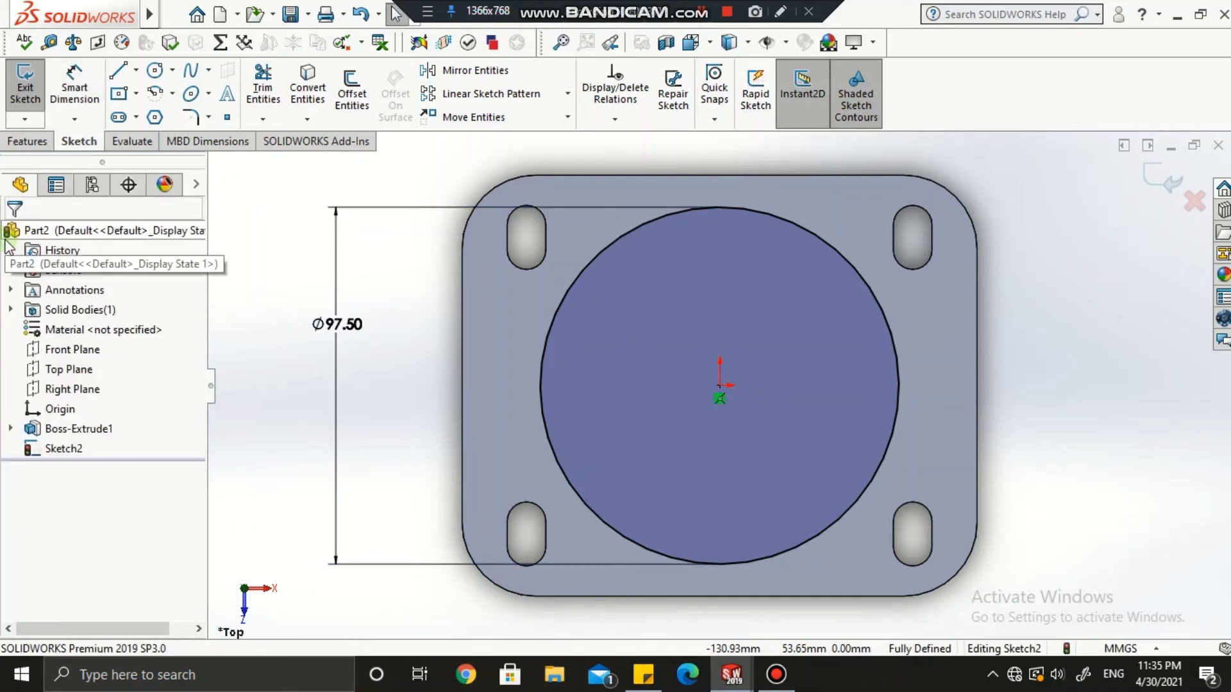
pyautogui.click(1151, 175)
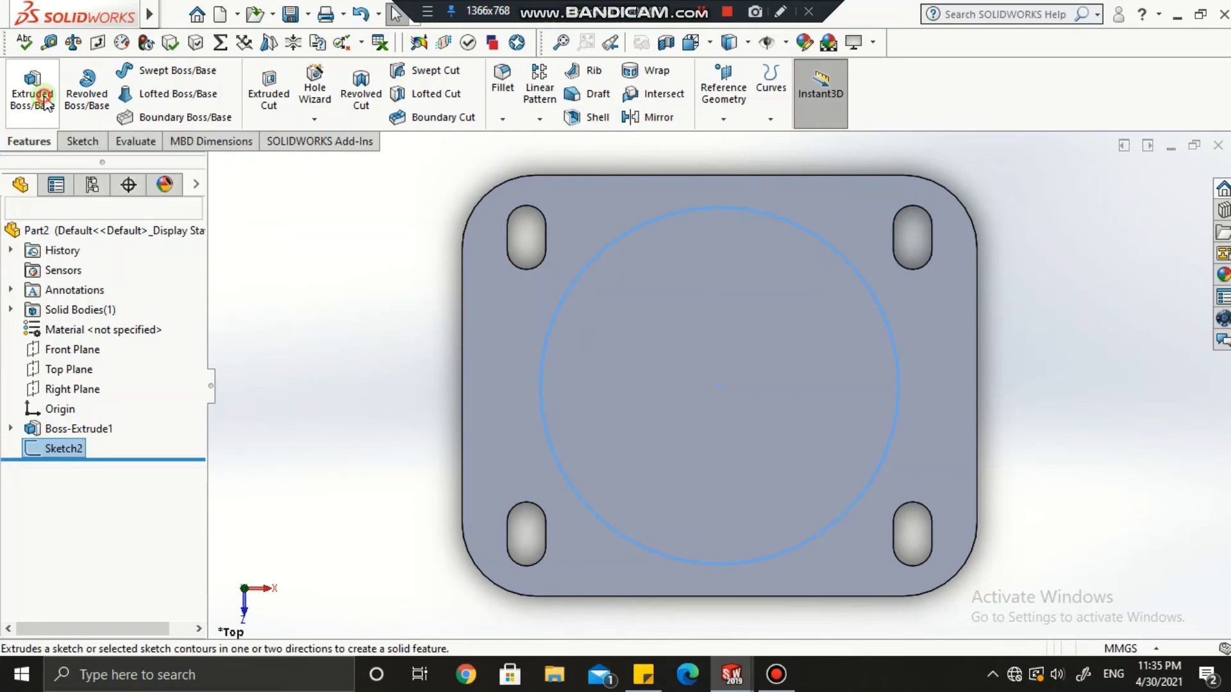
# Extrude the circle 14 mm upward from the plate's top face, merging it with the plate
pyautogui.click(42, 95)
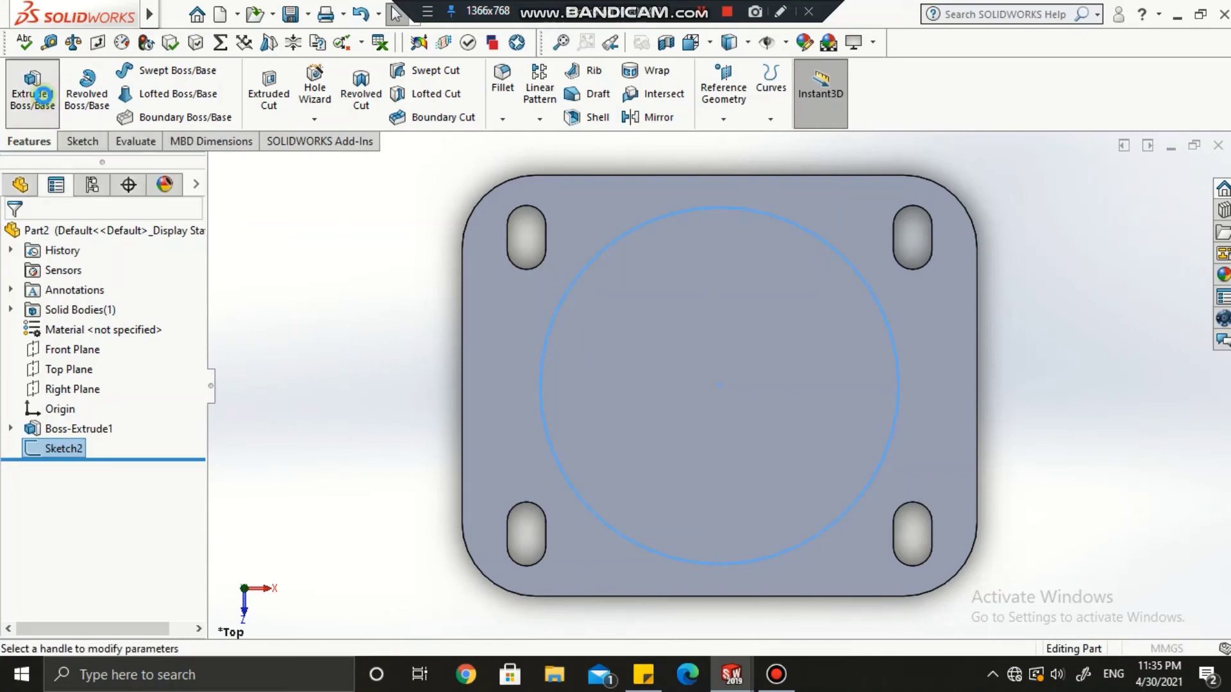
pyautogui.moveTo(941, 410); pyautogui.dragTo(924, 246, button='middle')
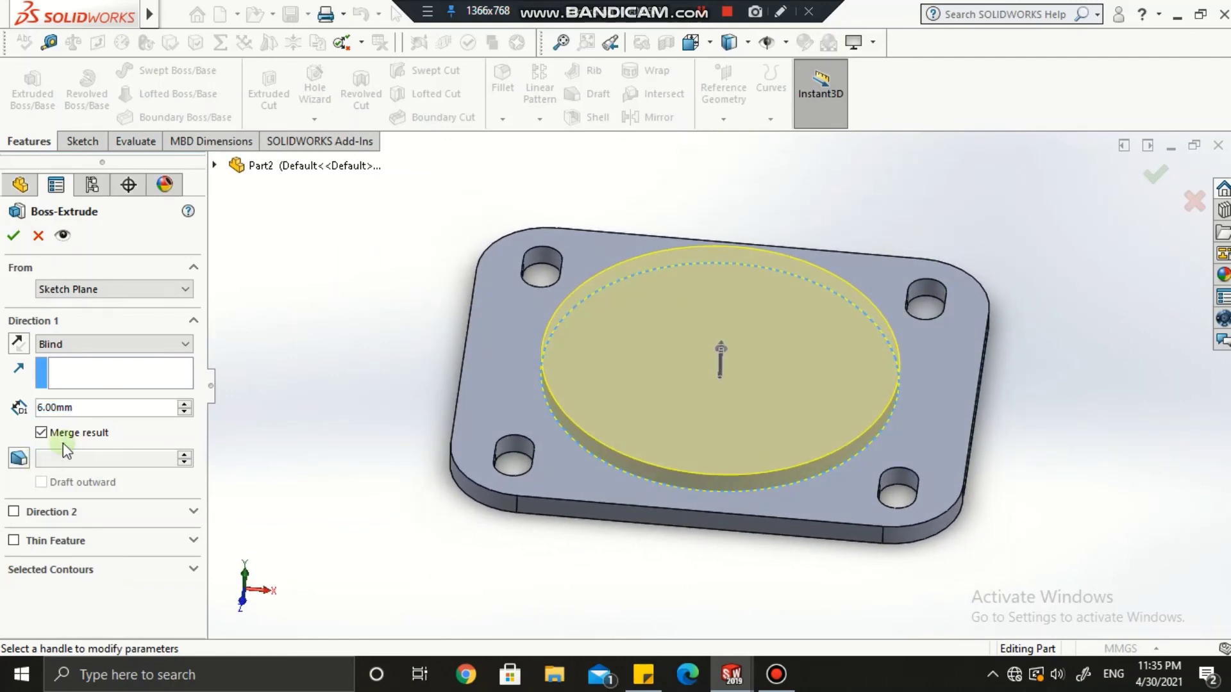
pyautogui.press('BackSpace')
pyautogui.press('BackSpace')
pyautogui.press('BackSpace')
pyautogui.press('BackSpace')
pyautogui.press('BackSpace')
pyautogui.press('BackSpace')
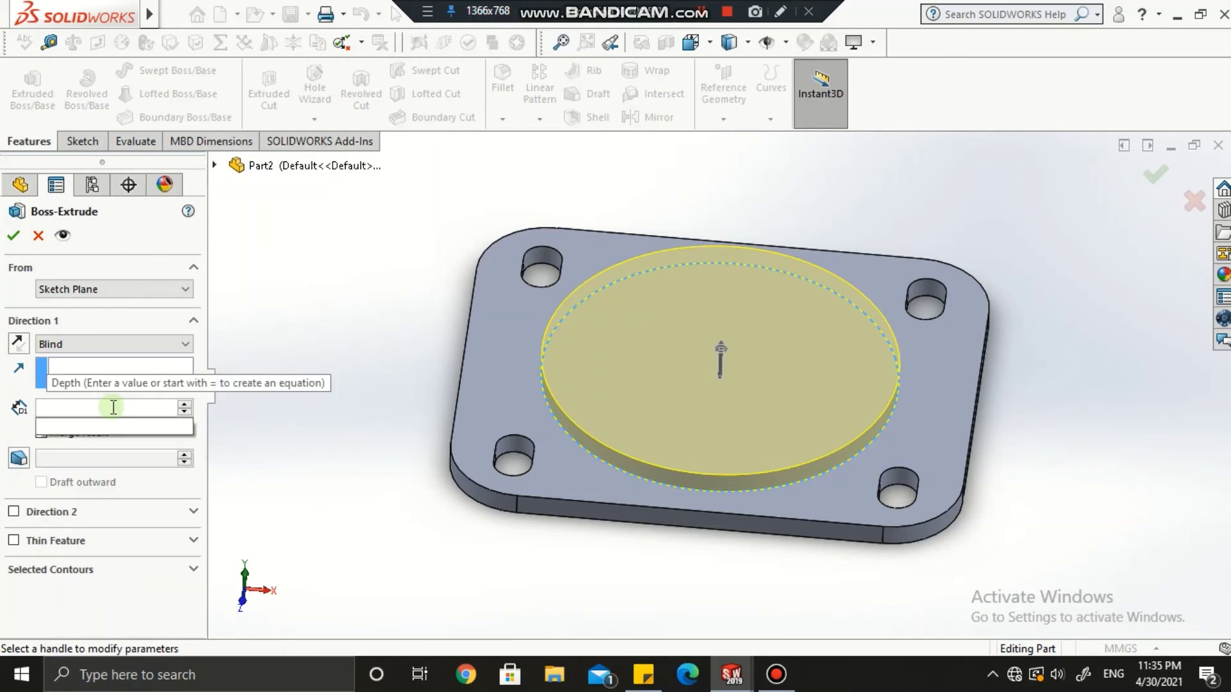
pyautogui.write('14')
pyautogui.press('Return')
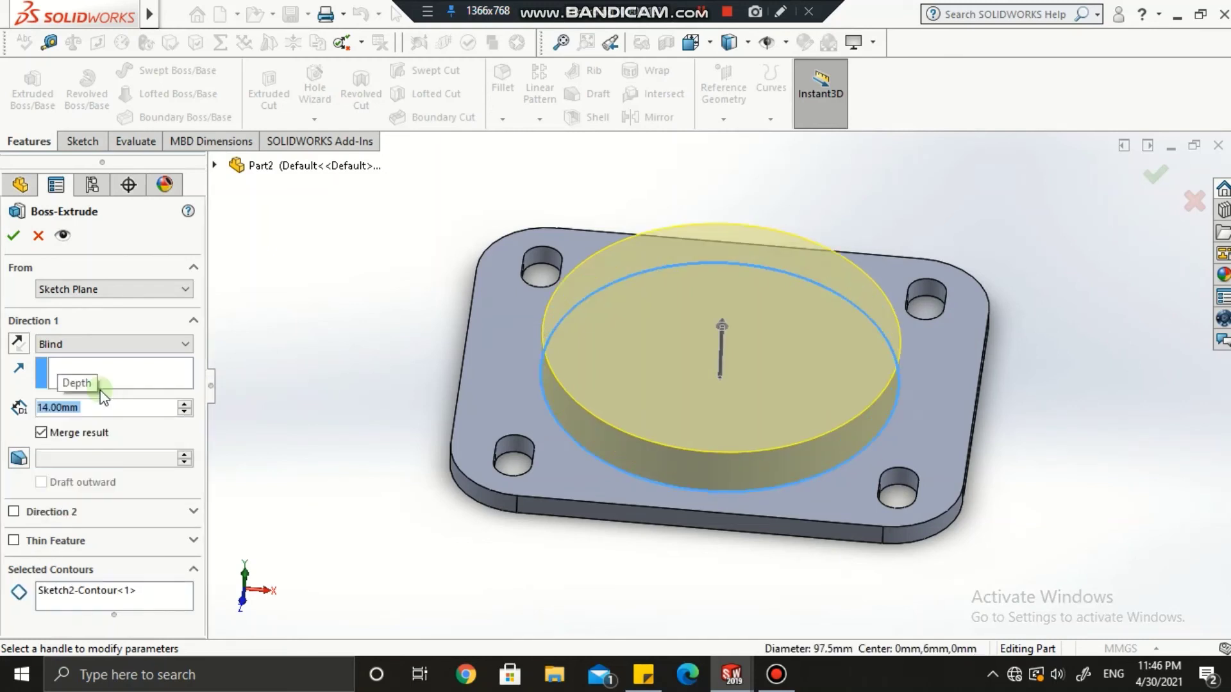
pyautogui.click(13, 235)
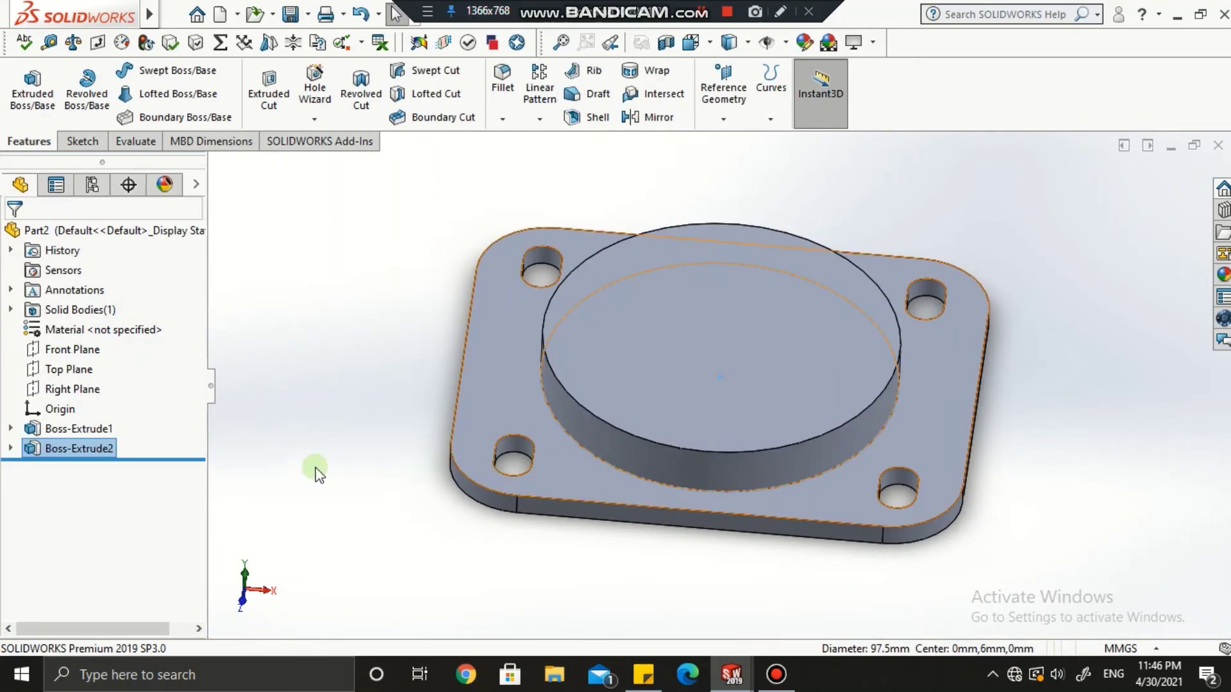
# Fillet the top circular edge of the round boss with a symmetric 11 mm radius
pyautogui.moveTo(688, 427); pyautogui.dragTo(742, 373, button='middle')
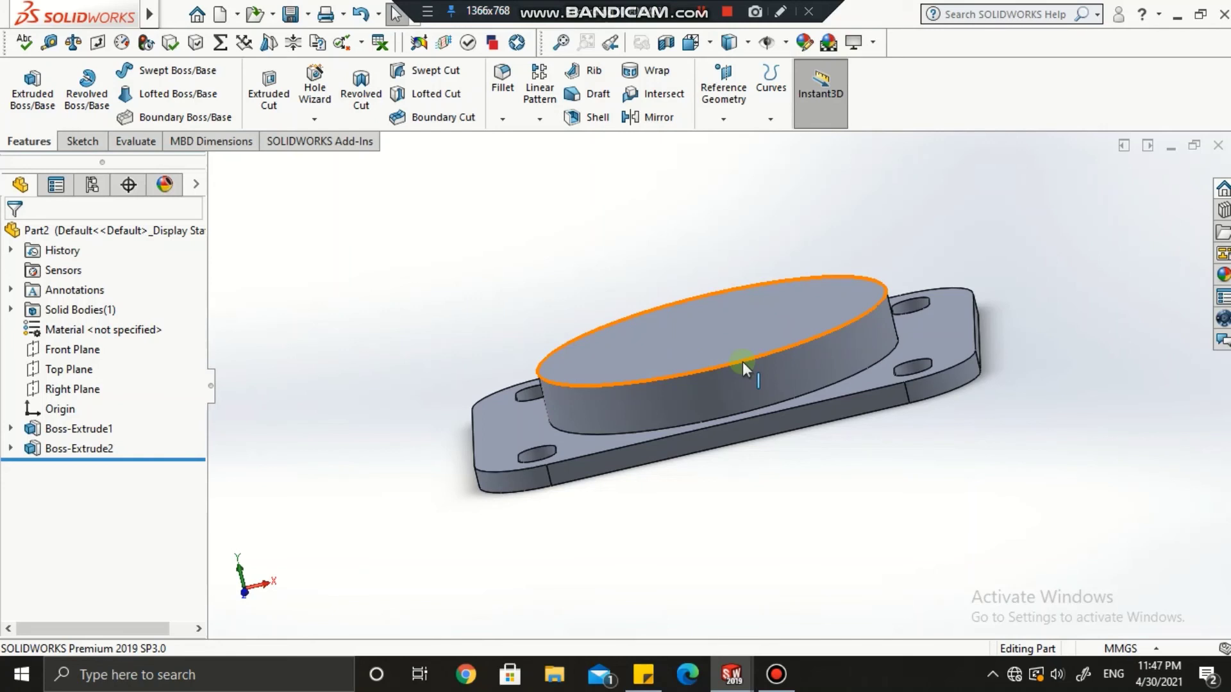
pyautogui.moveTo(694, 328); pyautogui.dragTo(677, 386, button='middle')
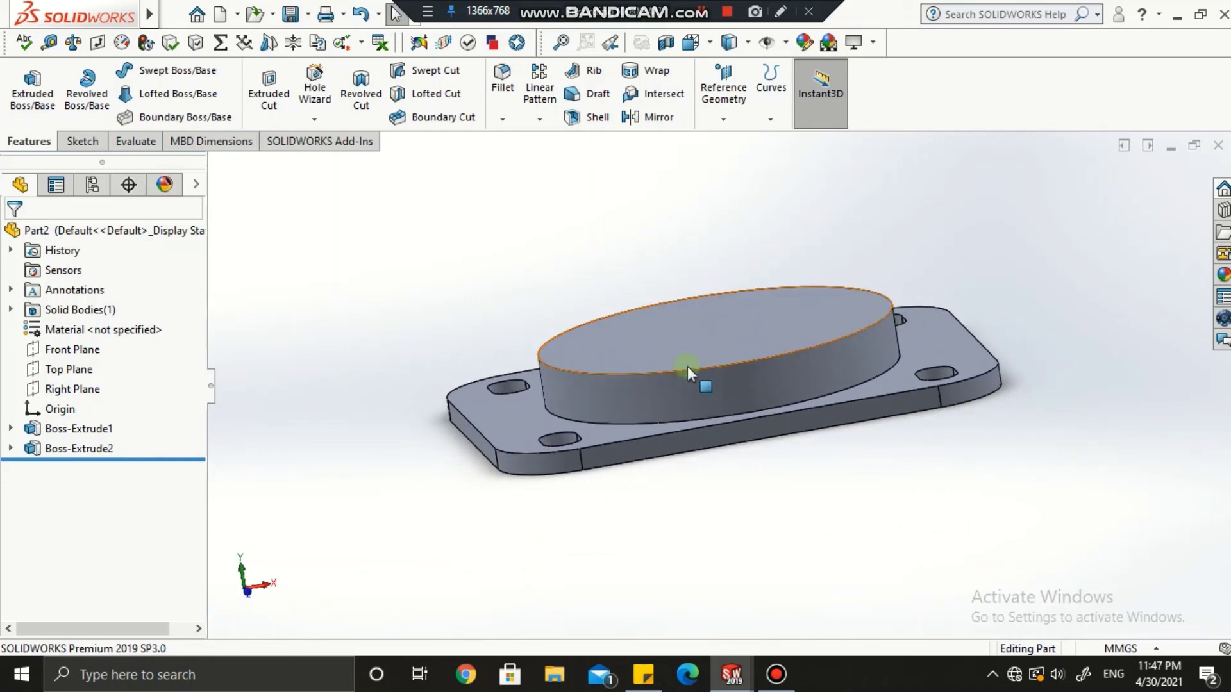
pyautogui.click(830, 344)
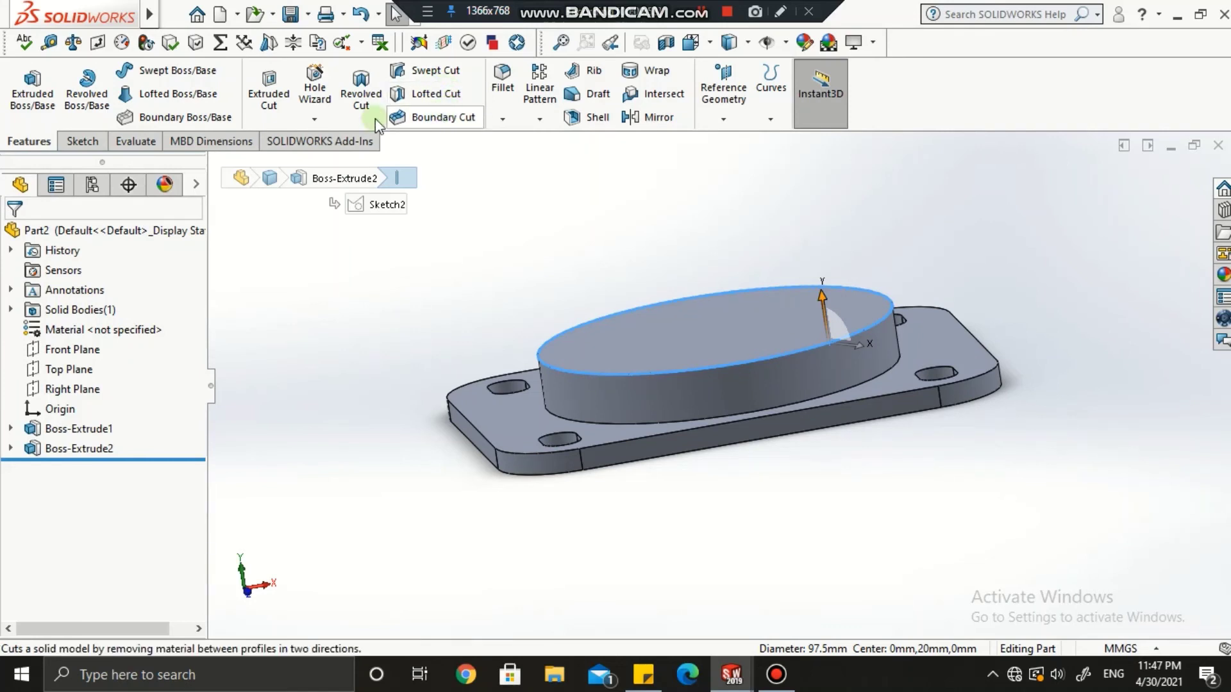
pyautogui.click(504, 76)
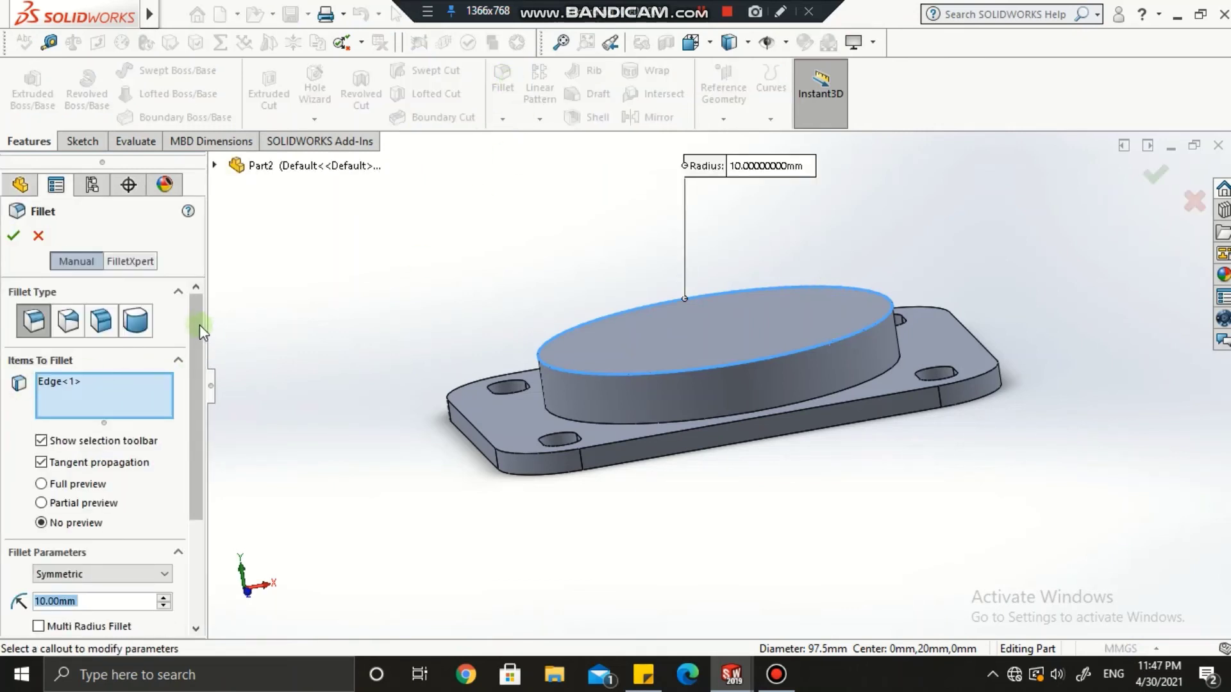
pyautogui.moveTo(194, 325); pyautogui.dragTo(188, 439)
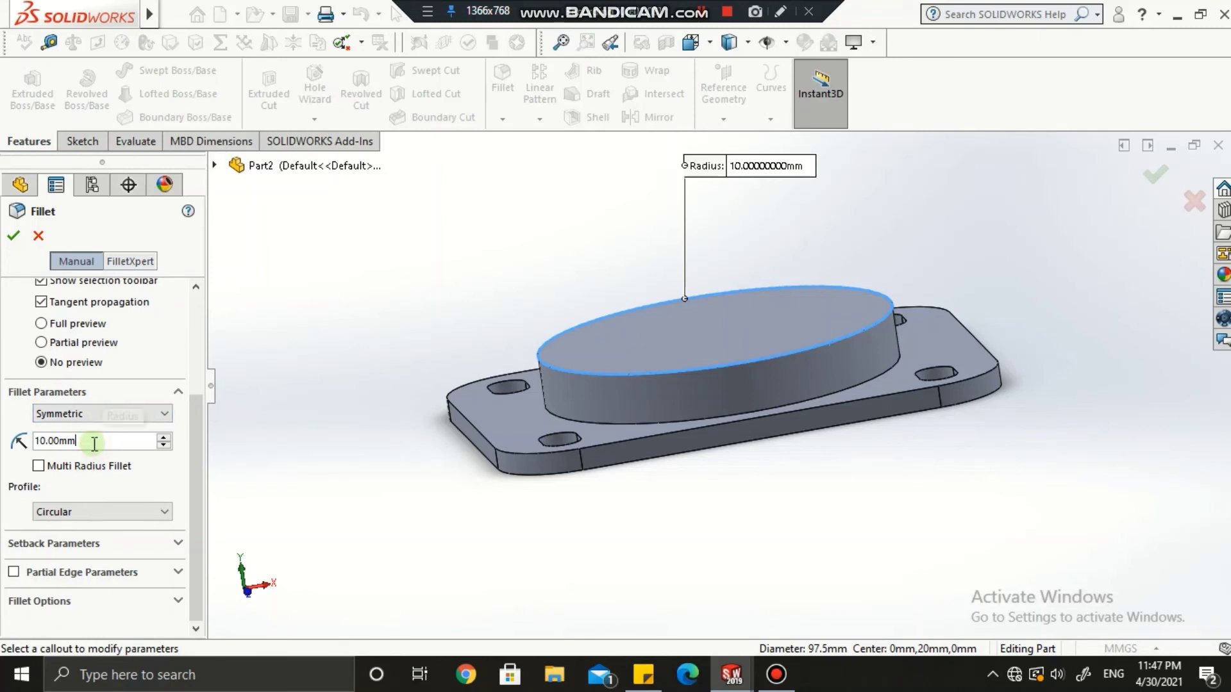
pyautogui.press('BackSpace')
pyautogui.press('BackSpace')
pyautogui.press('BackSpace')
pyautogui.press('BackSpace')
pyautogui.press('BackSpace')
pyautogui.press('BackSpace')
pyautogui.press('BackSpace')
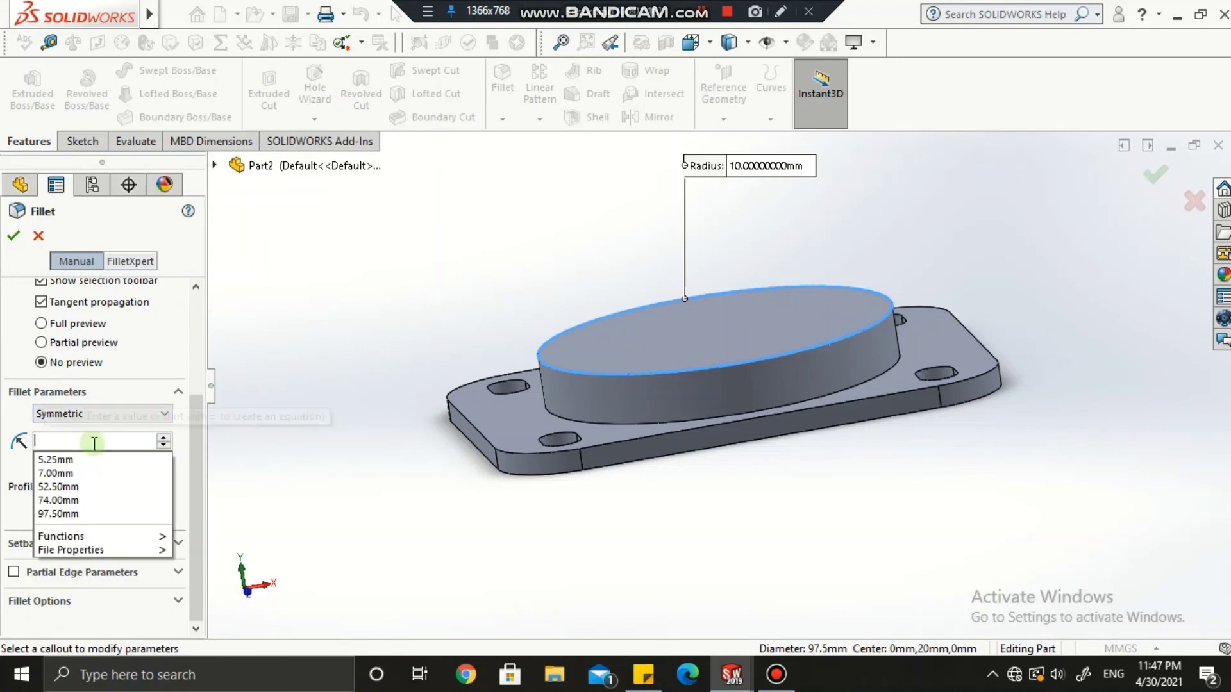
pyautogui.write('11')
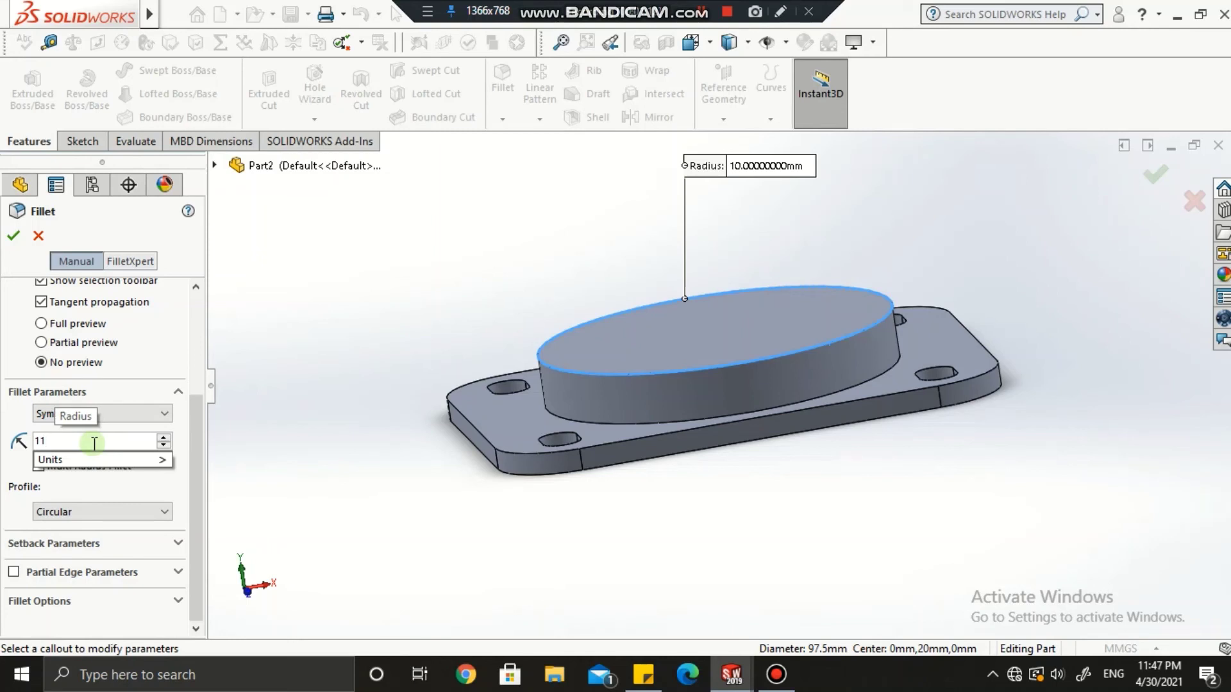
pyautogui.press('Return')
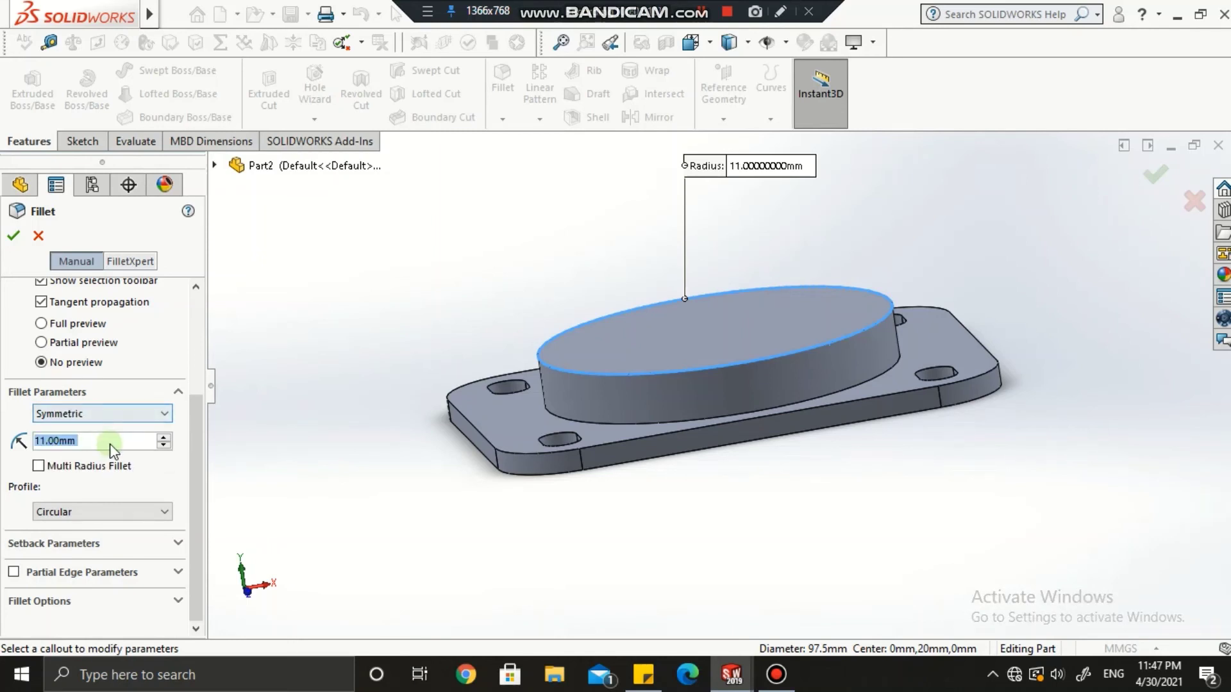
pyautogui.moveTo(650, 305); pyautogui.dragTo(641, 359, button='middle')
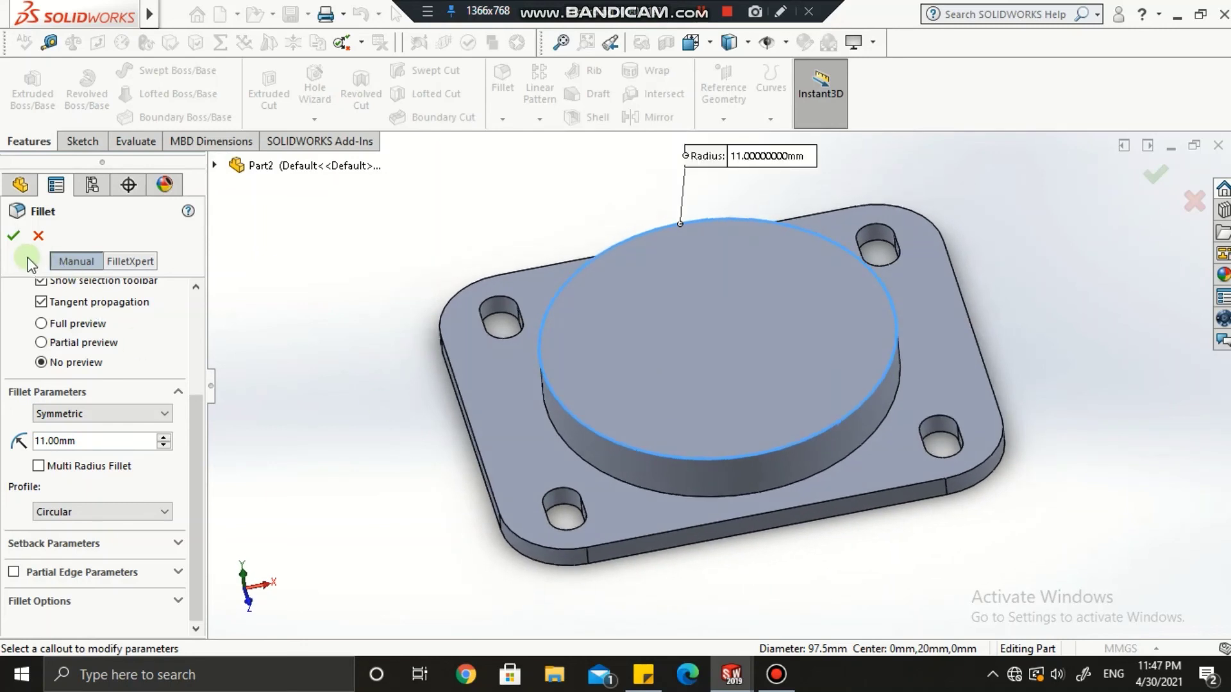
pyautogui.click(14, 237)
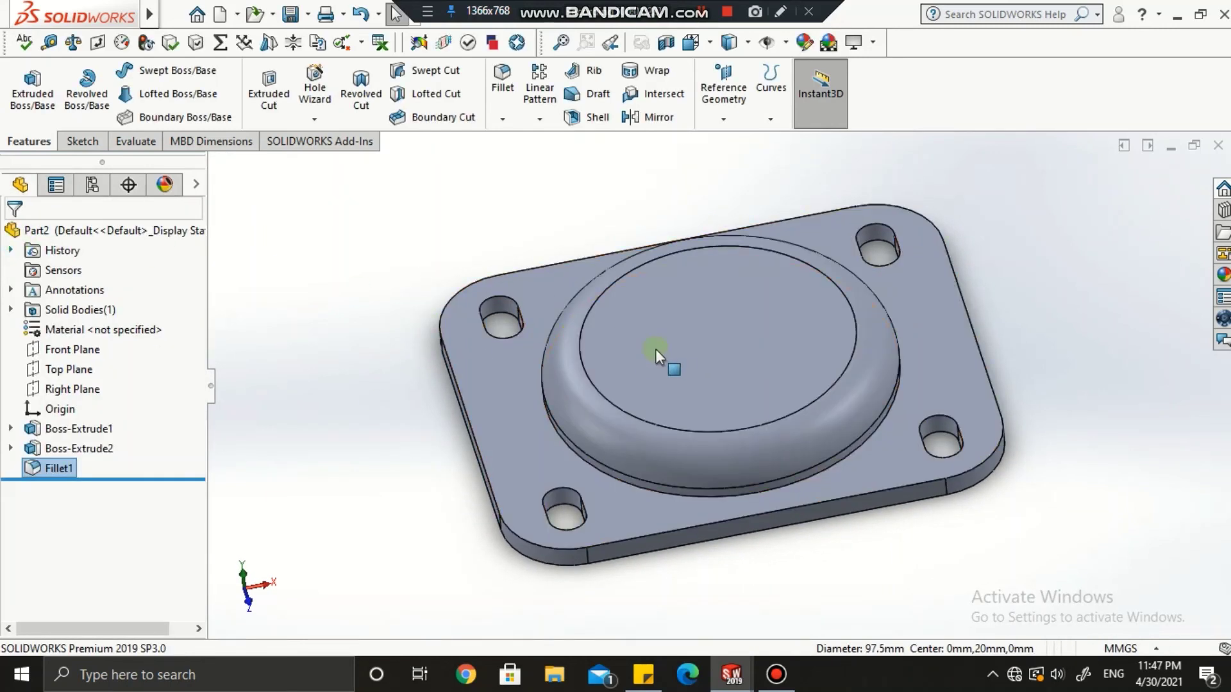
# Apply the ABS material from the Plastics category to the part
pyautogui.moveTo(655, 351)
pyautogui.mouseDown(button='middle')
pyautogui.moveTo(632, 234)
pyautogui.moveTo(652, 371)
pyautogui.mouseUp(button='middle')
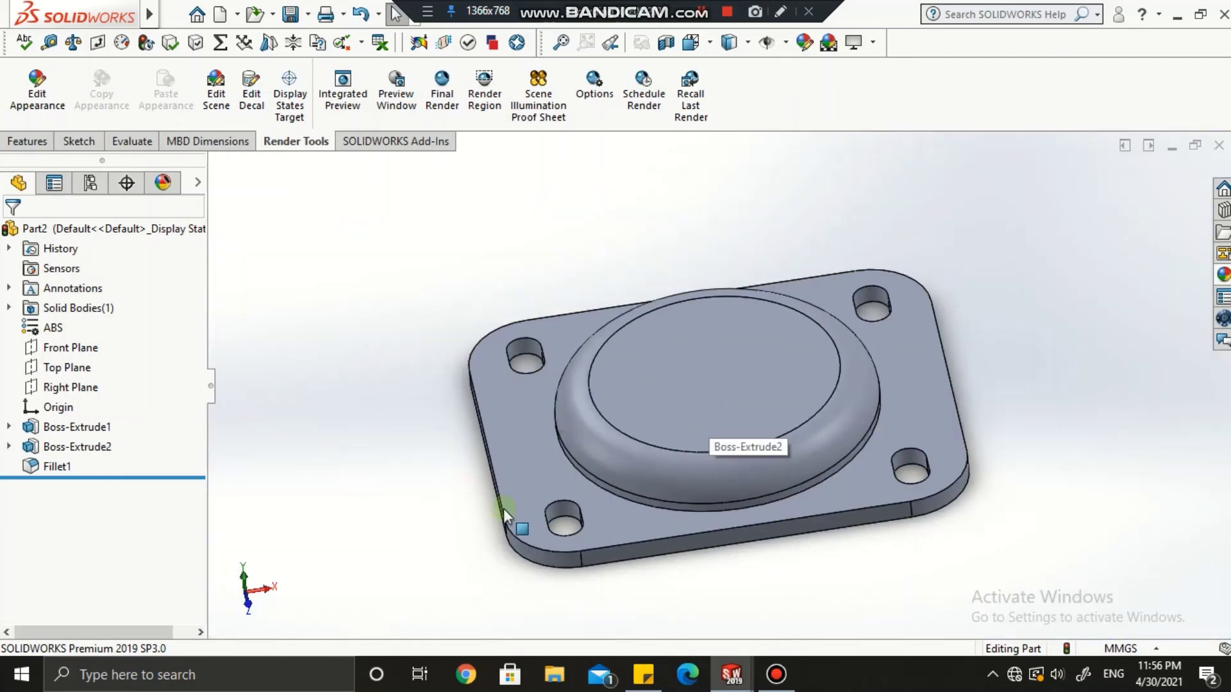
pyautogui.moveTo(503, 509)
pyautogui.mouseDown(button='middle')
pyautogui.moveTo(489, 376)
pyautogui.moveTo(541, 417)
pyautogui.moveTo(541, 522)
pyautogui.moveTo(513, 509)
pyautogui.mouseUp(button='middle')
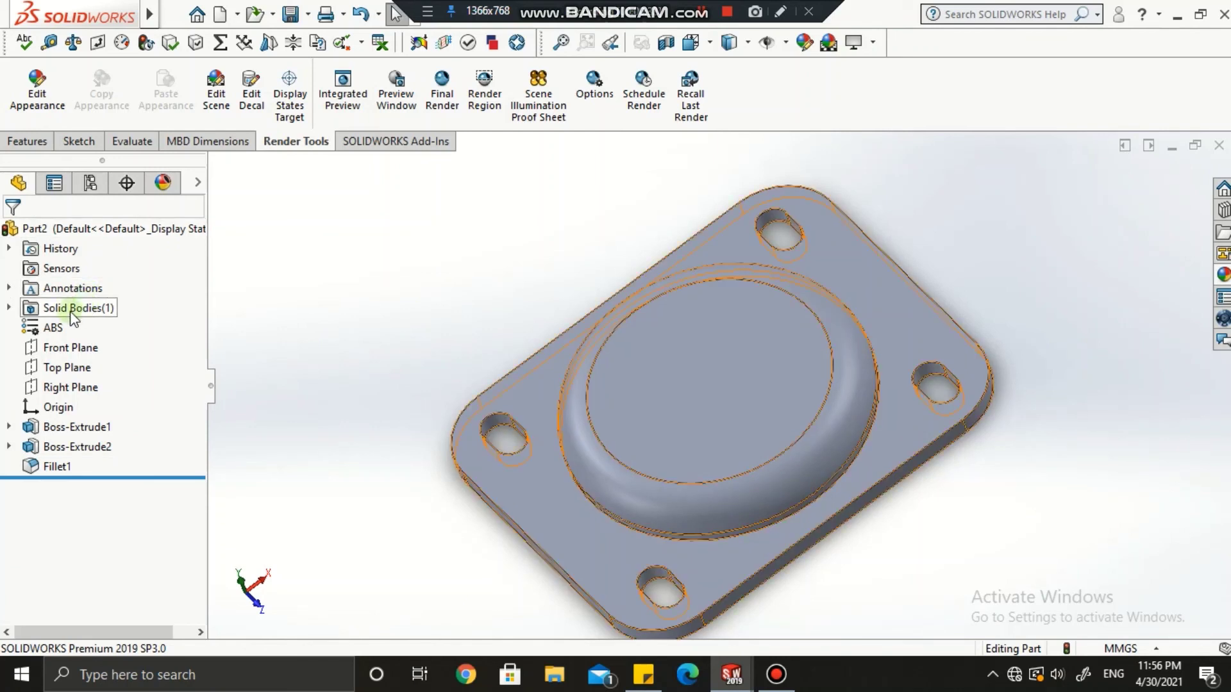
pyautogui.click(33, 331)
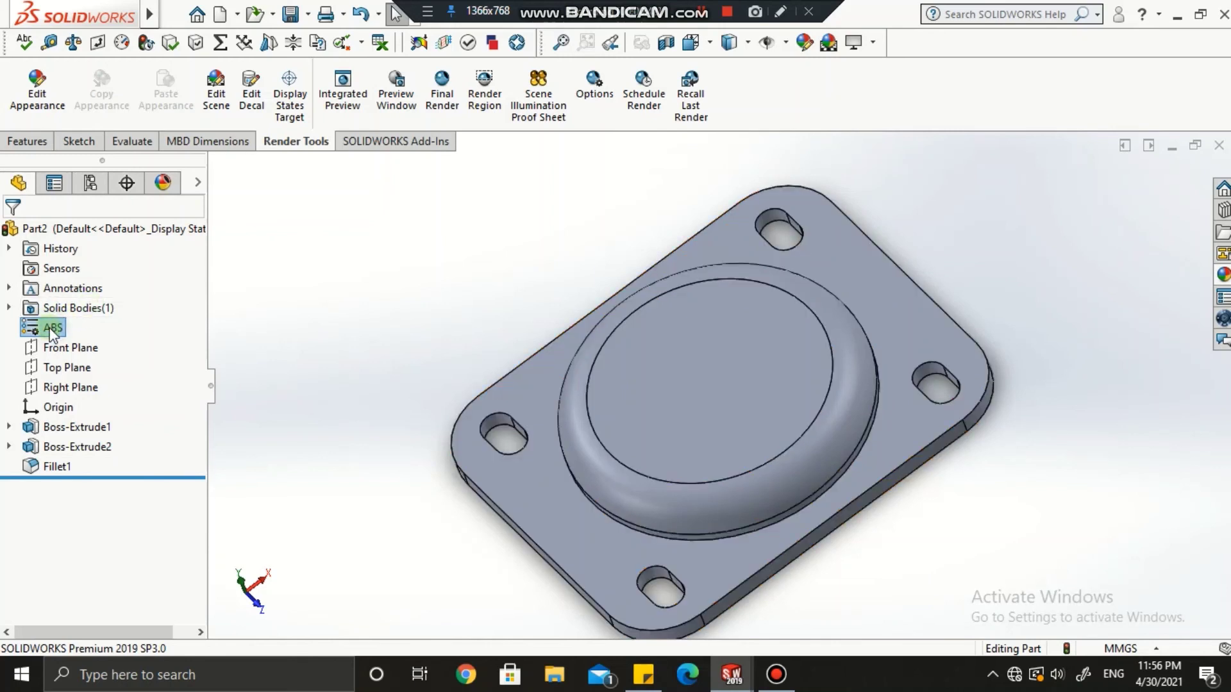
pyautogui.rightClick(51, 330)
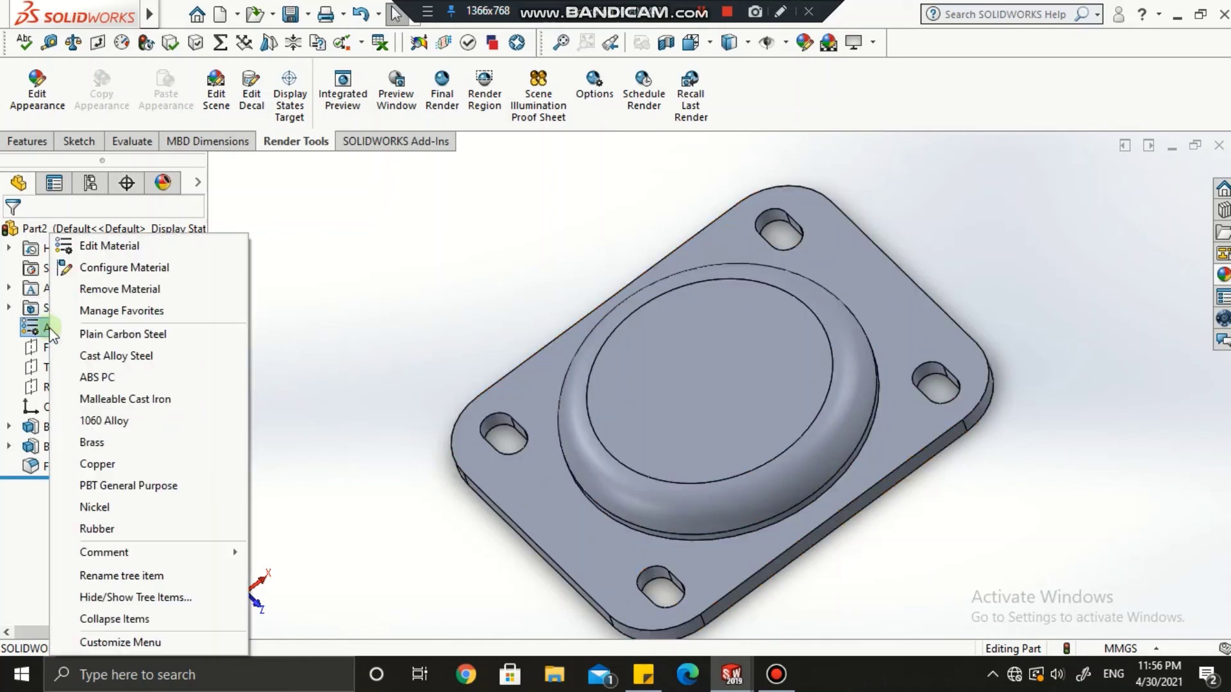
pyautogui.click(92, 250)
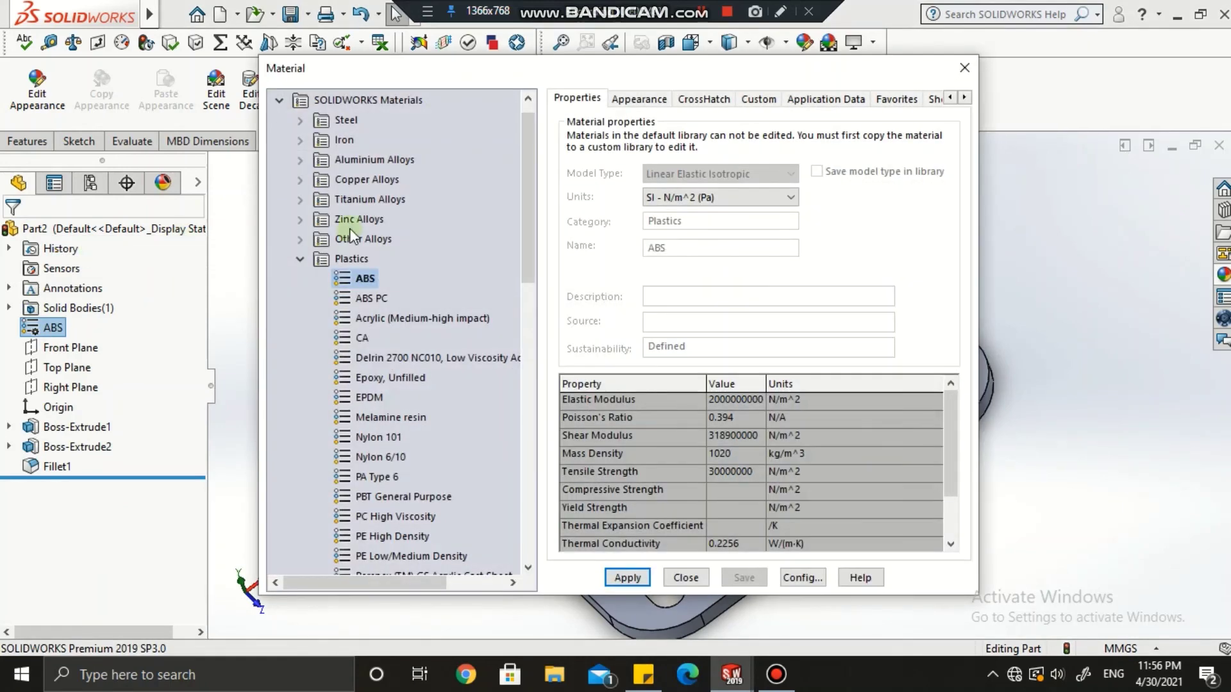
pyautogui.click(388, 338)
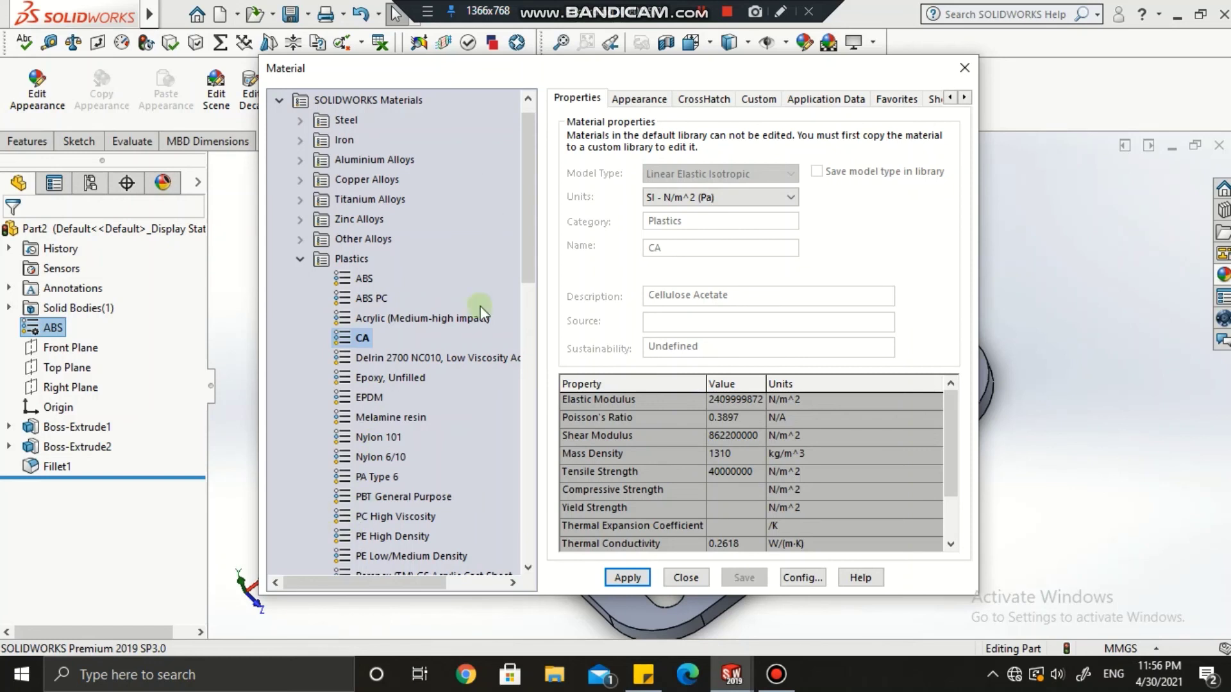
pyautogui.click(365, 279)
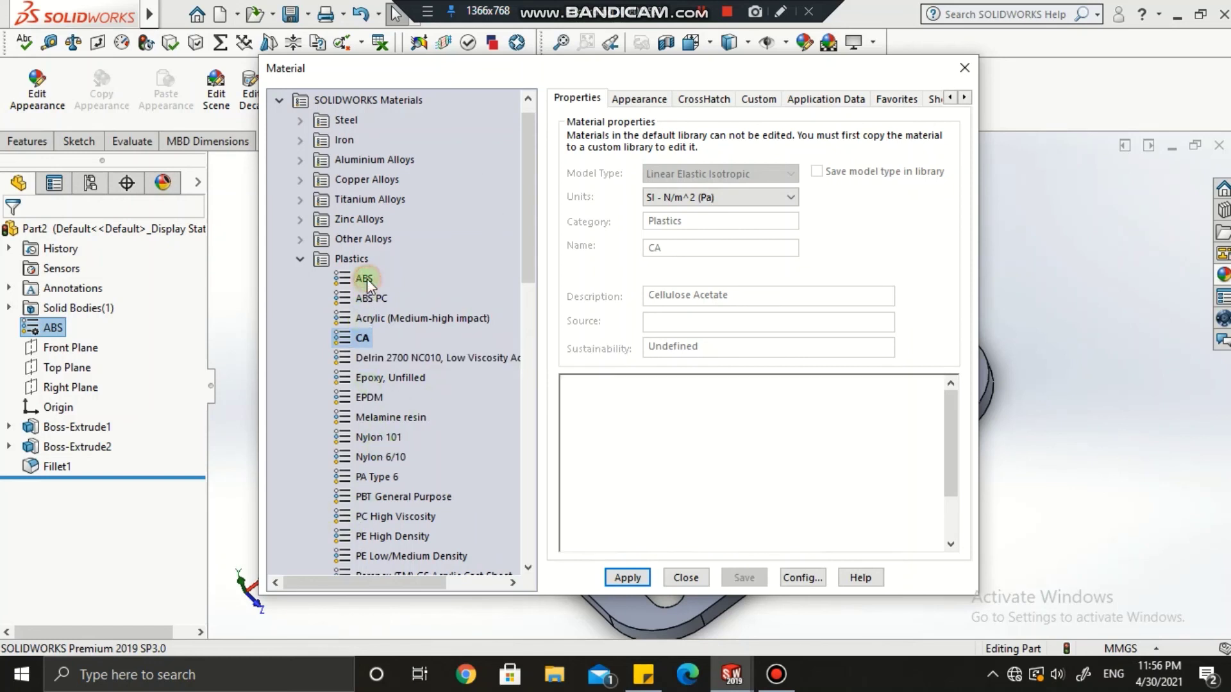
pyautogui.click(633, 580)
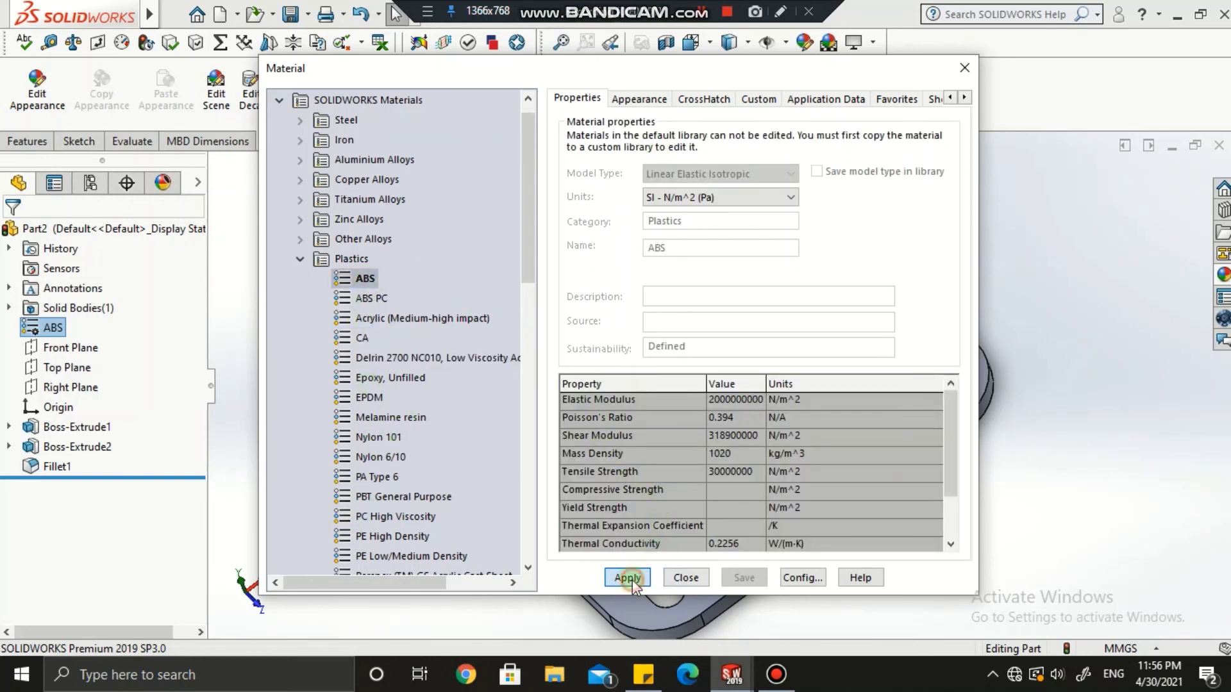
pyautogui.click(682, 579)
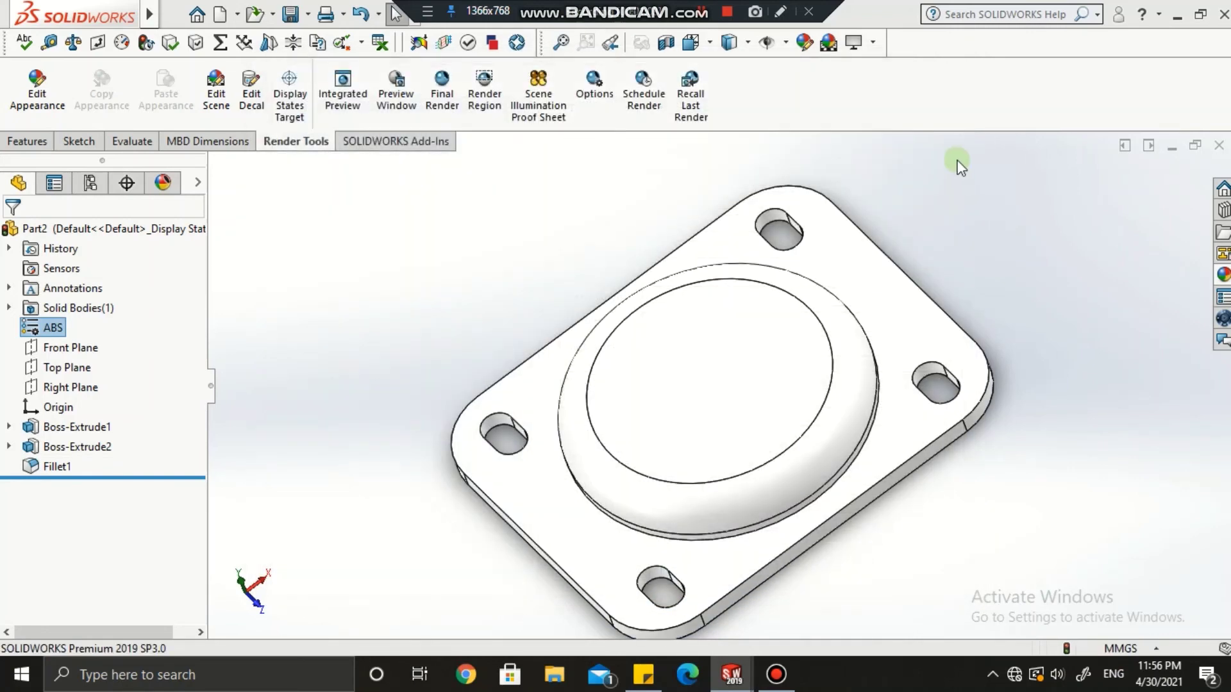
# Change the whole part's appearance colour to the pale yellow swatch of the standard palette
pyautogui.scroll(-2, 710, 402)
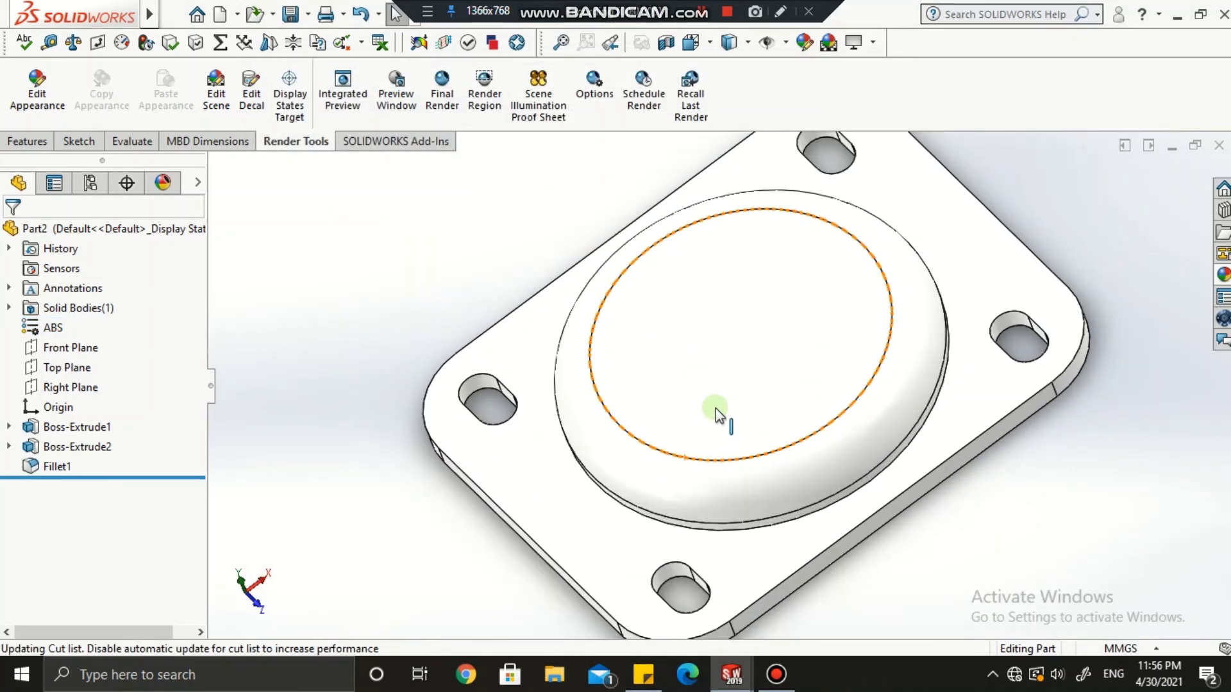
pyautogui.scroll(1, 710, 402)
pyautogui.moveTo(700, 398); pyautogui.dragTo(852, 266, button='middle')
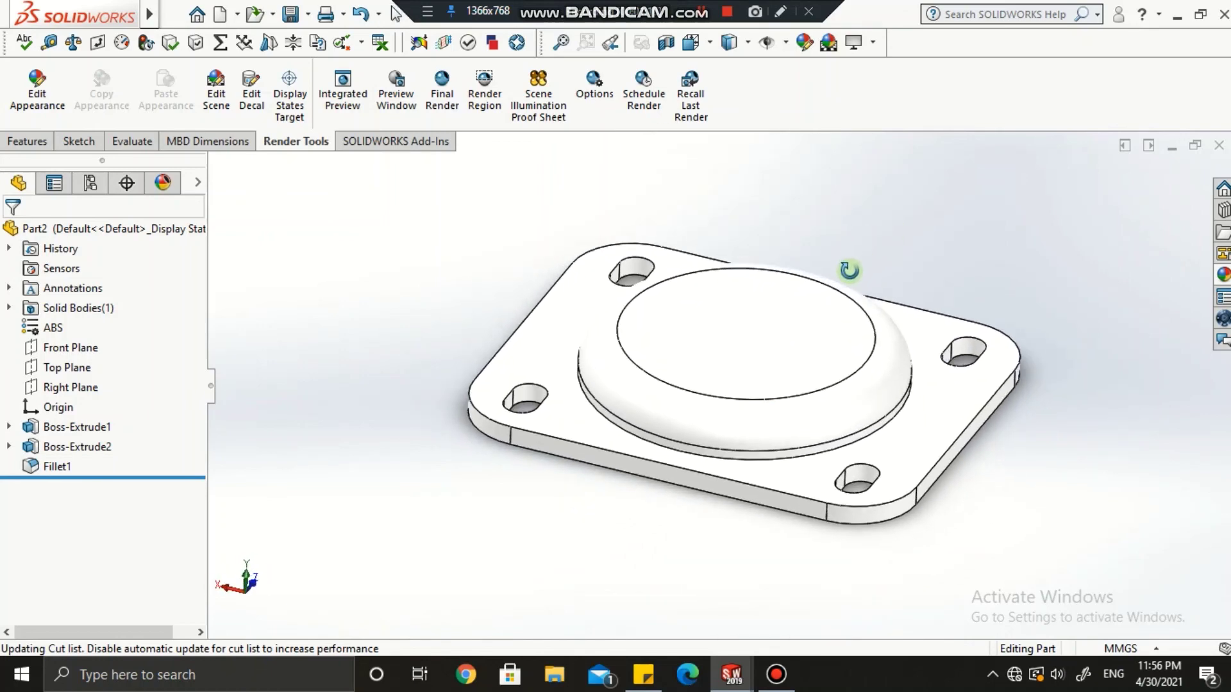
pyautogui.click(804, 46)
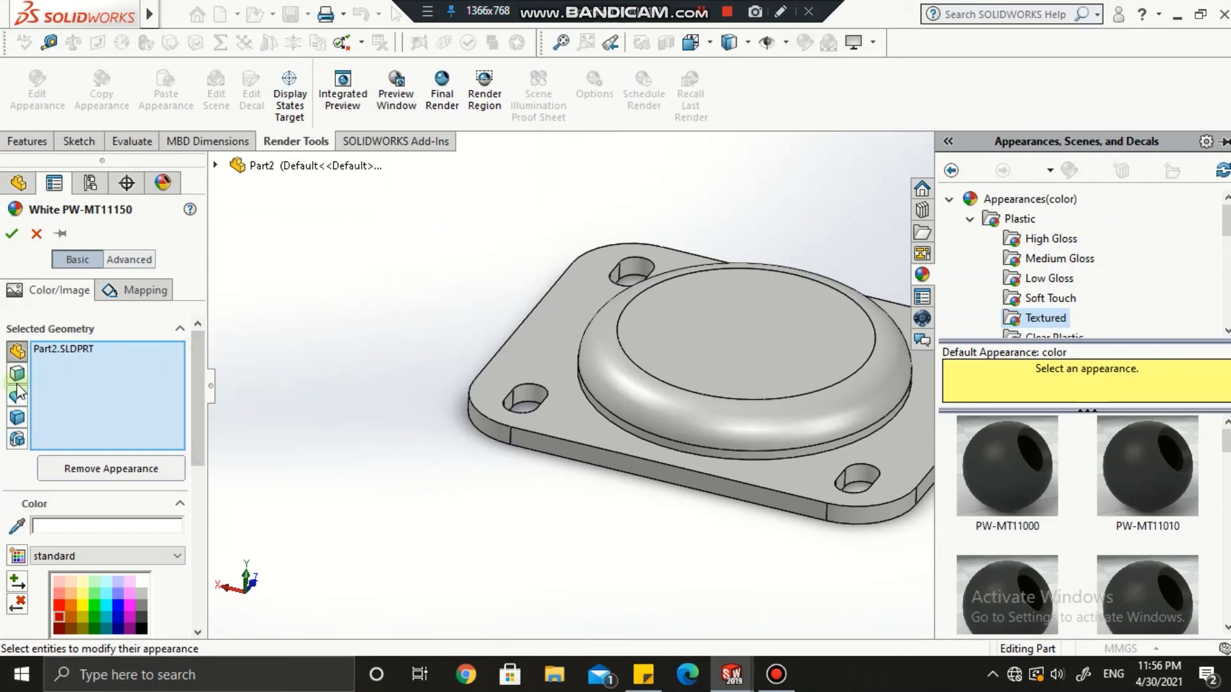
pyautogui.moveTo(201, 399); pyautogui.dragTo(193, 430)
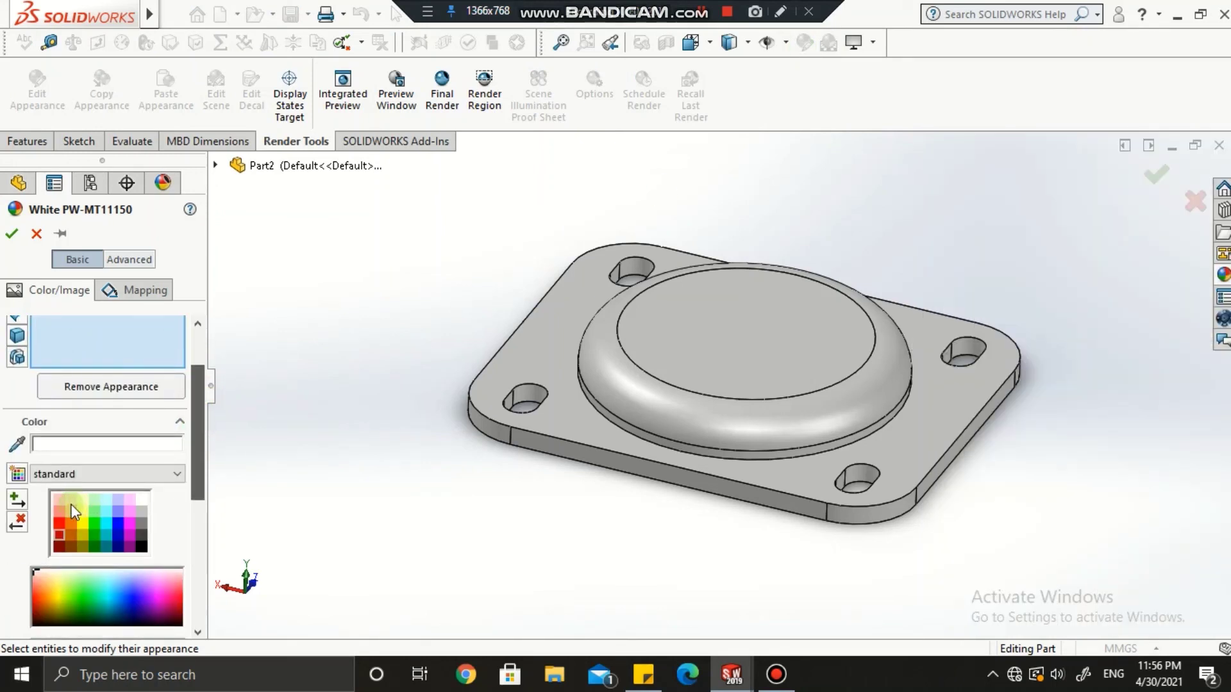
pyautogui.click(73, 501)
pyautogui.click(86, 502)
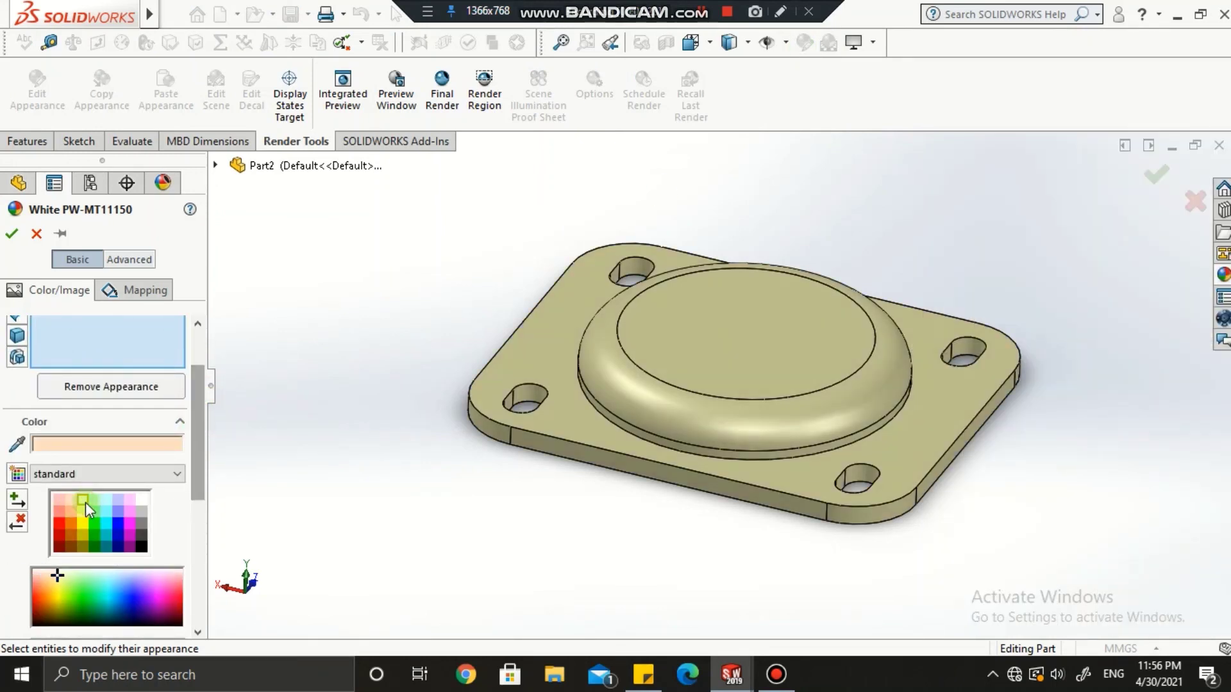
pyautogui.click(13, 234)
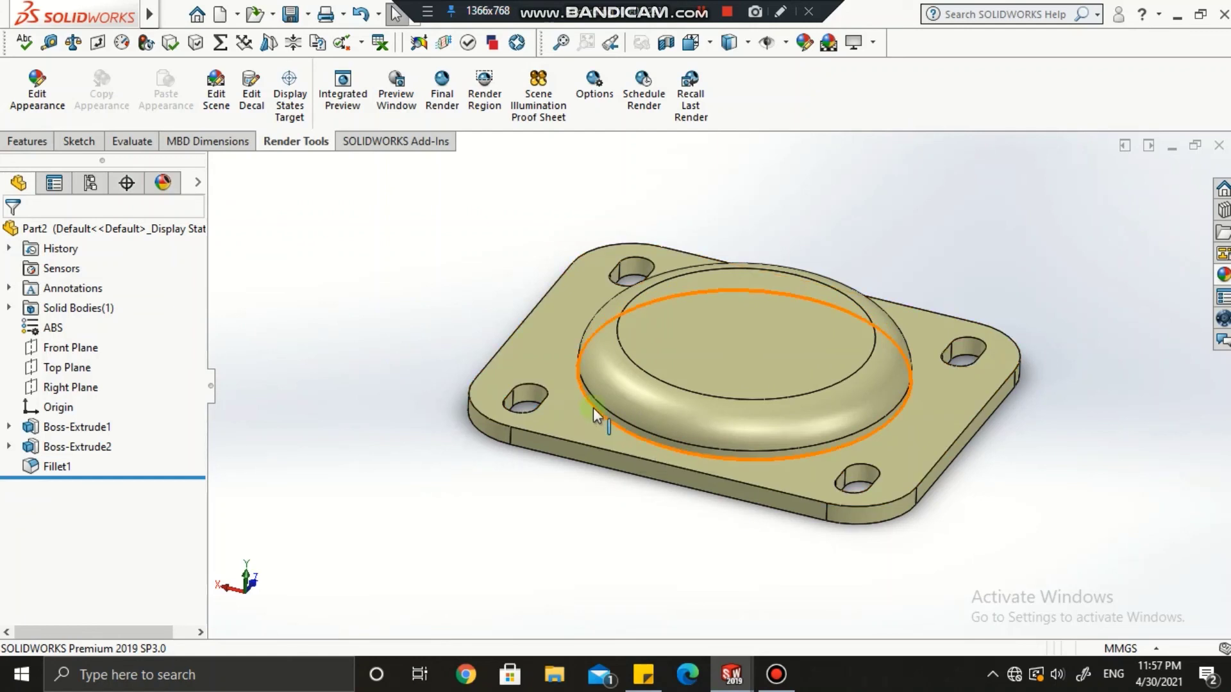
# Colour only the boss's fillet face with the darker red swatch of the standard palette
pyautogui.click(626, 382)
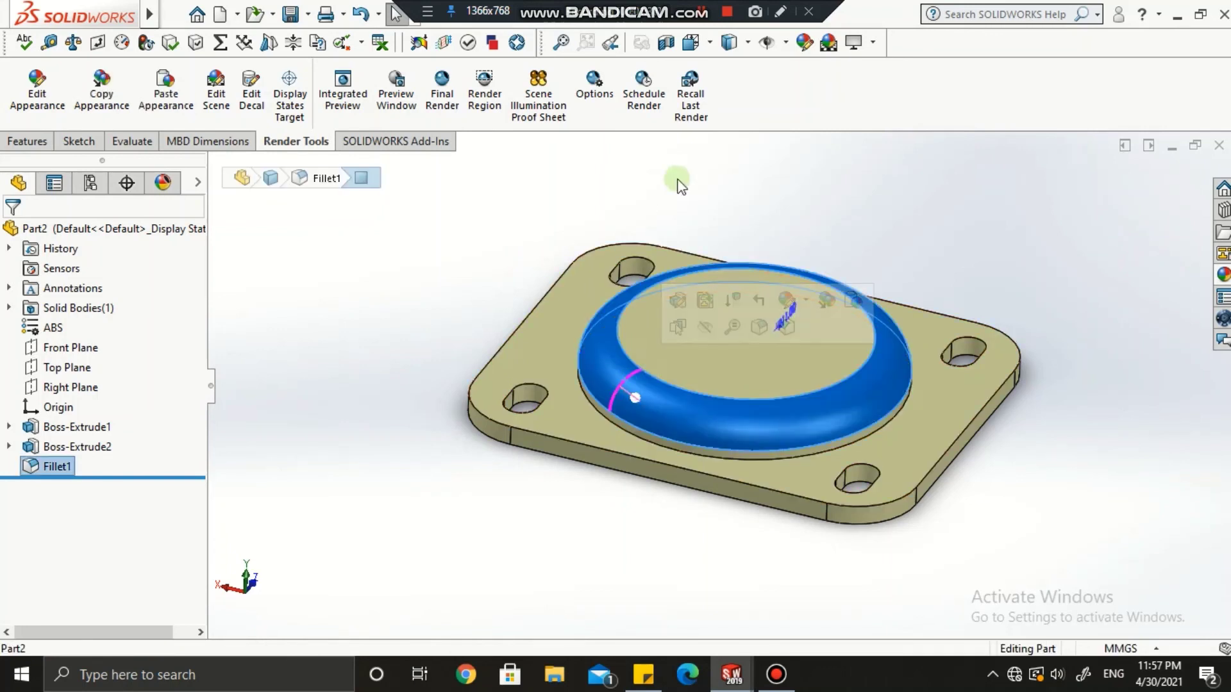
pyautogui.click(807, 45)
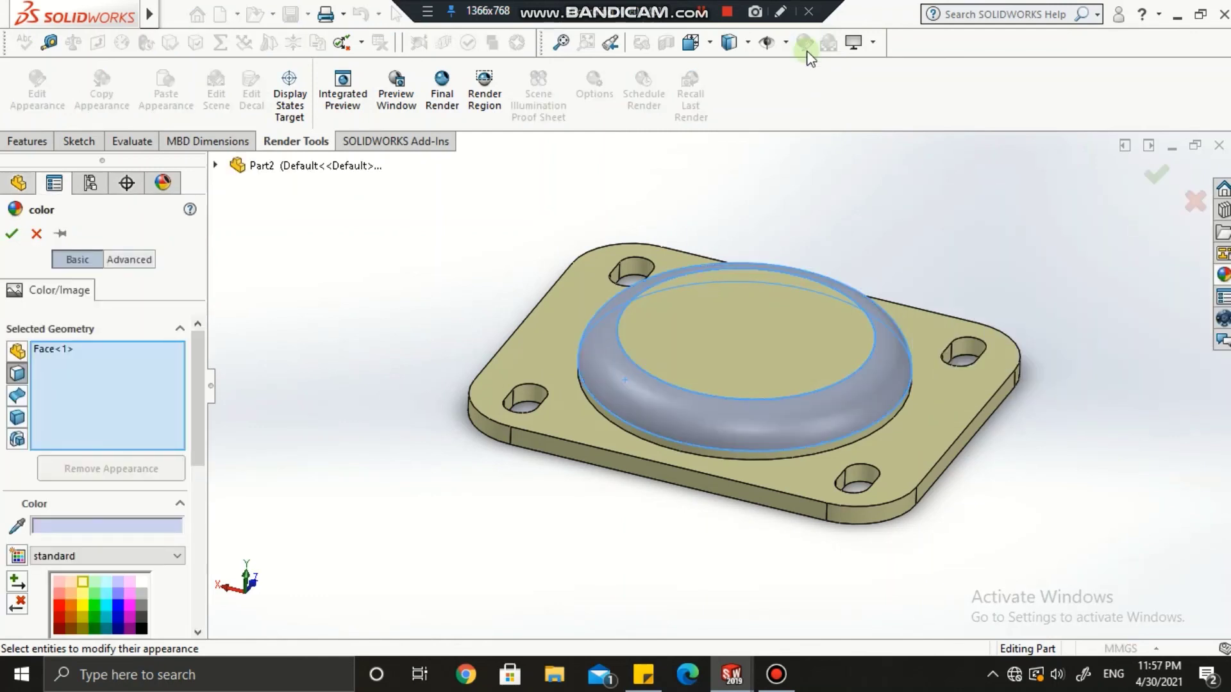
pyautogui.moveTo(194, 387); pyautogui.dragTo(199, 424)
pyautogui.click(71, 488)
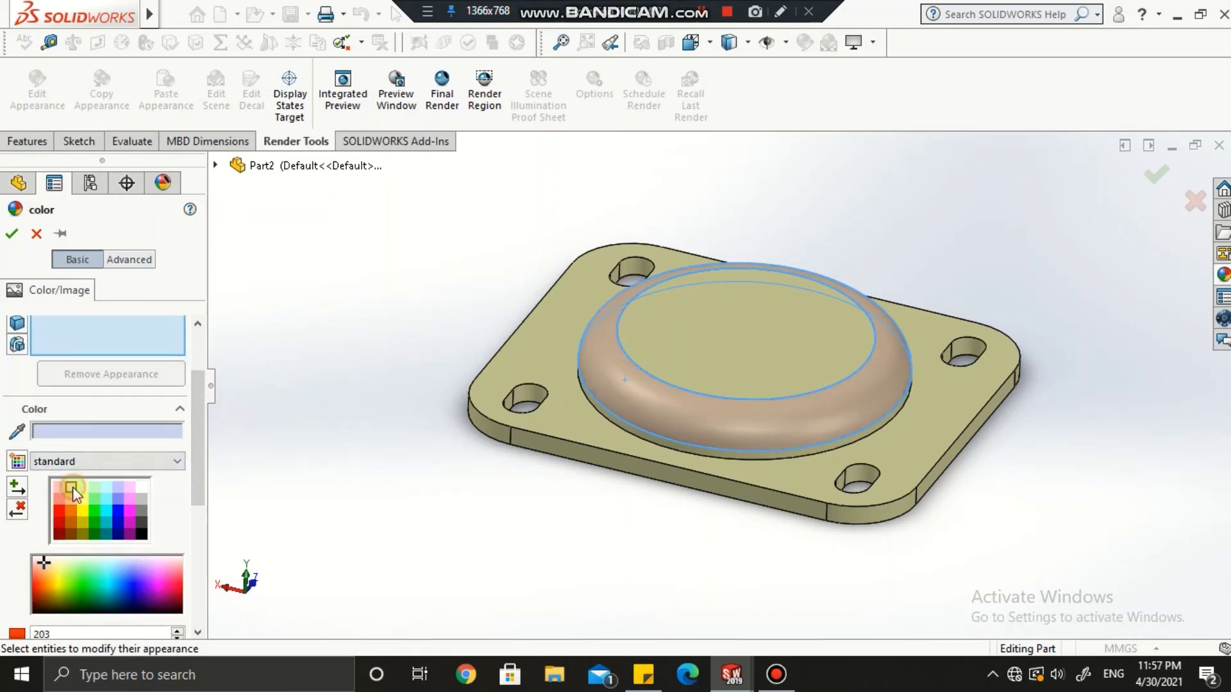
pyautogui.click(63, 499)
pyautogui.click(59, 512)
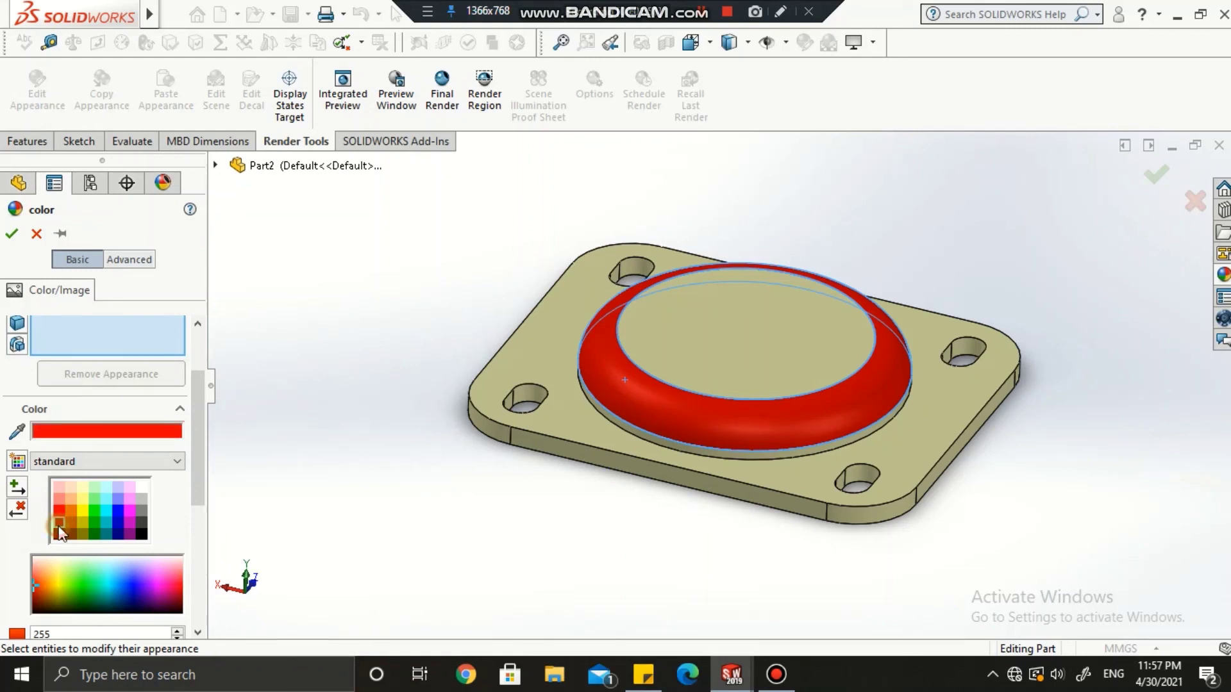
pyautogui.click(57, 524)
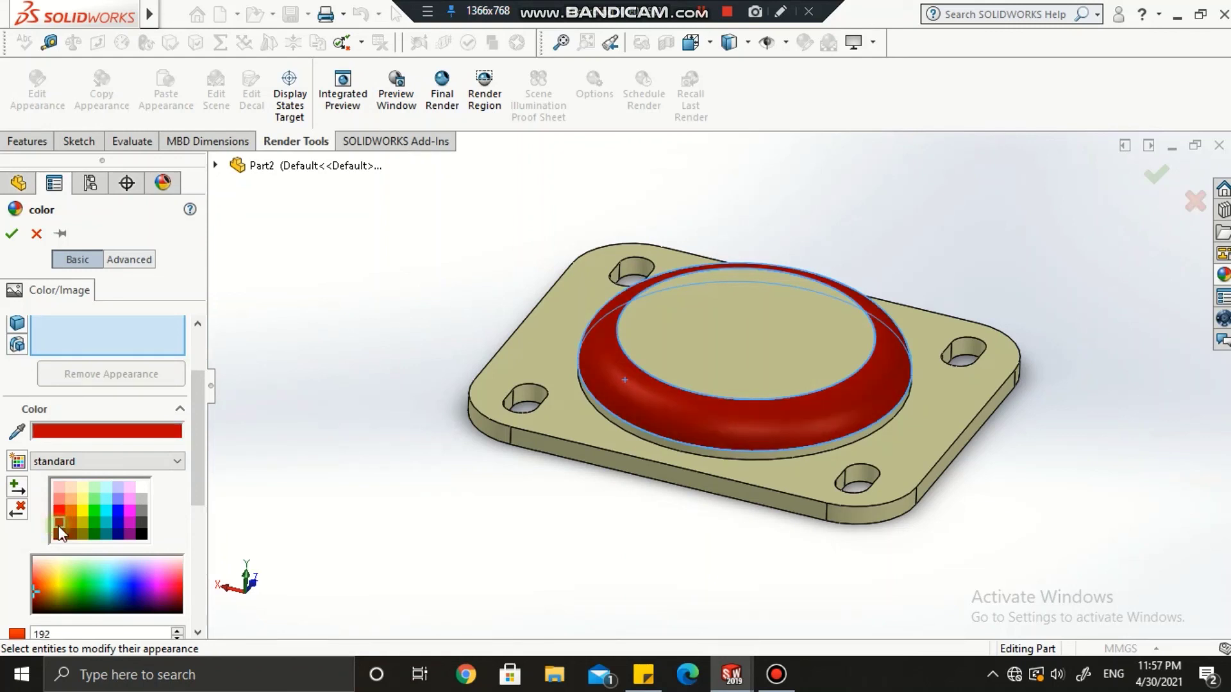
pyautogui.click(14, 234)
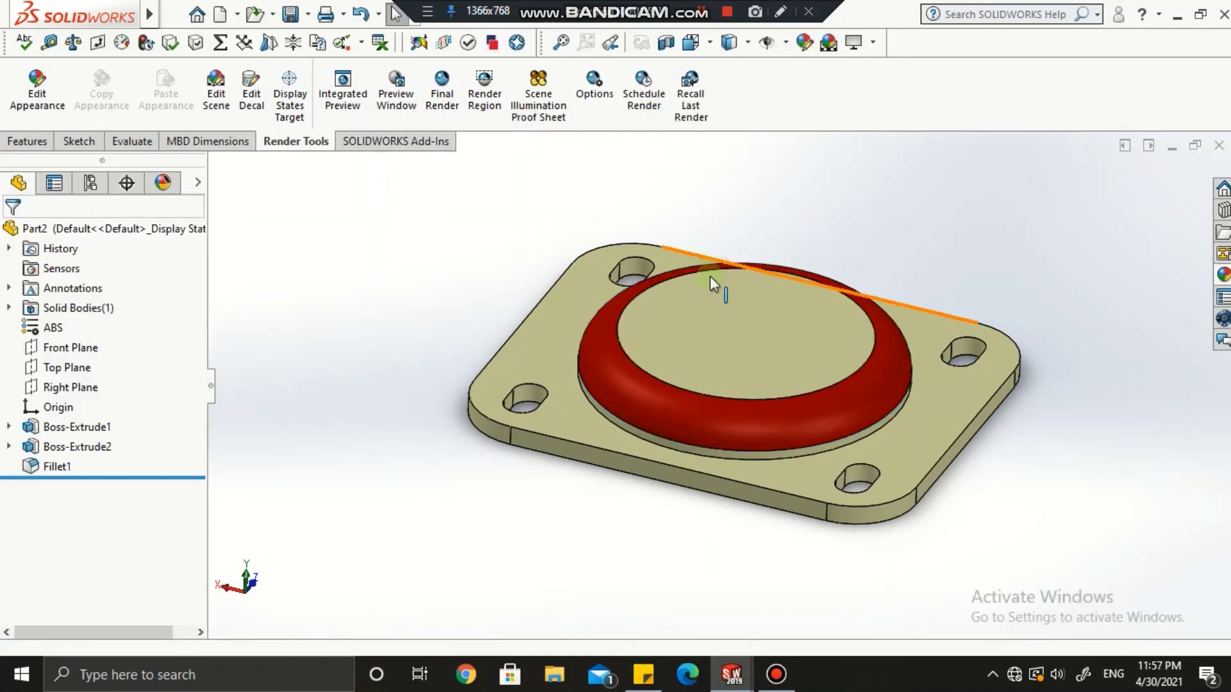
# Start a final render of the coloured plate
pyautogui.moveTo(712, 282); pyautogui.dragTo(702, 253, button='middle')
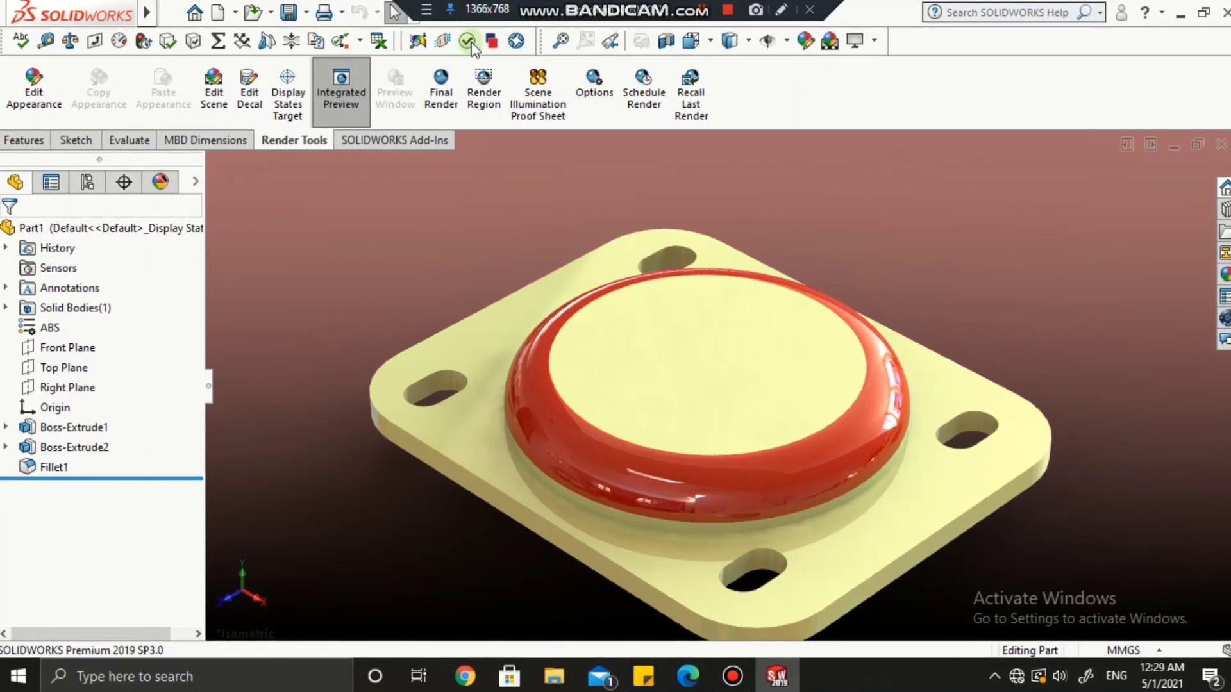
pyautogui.click(440, 87)
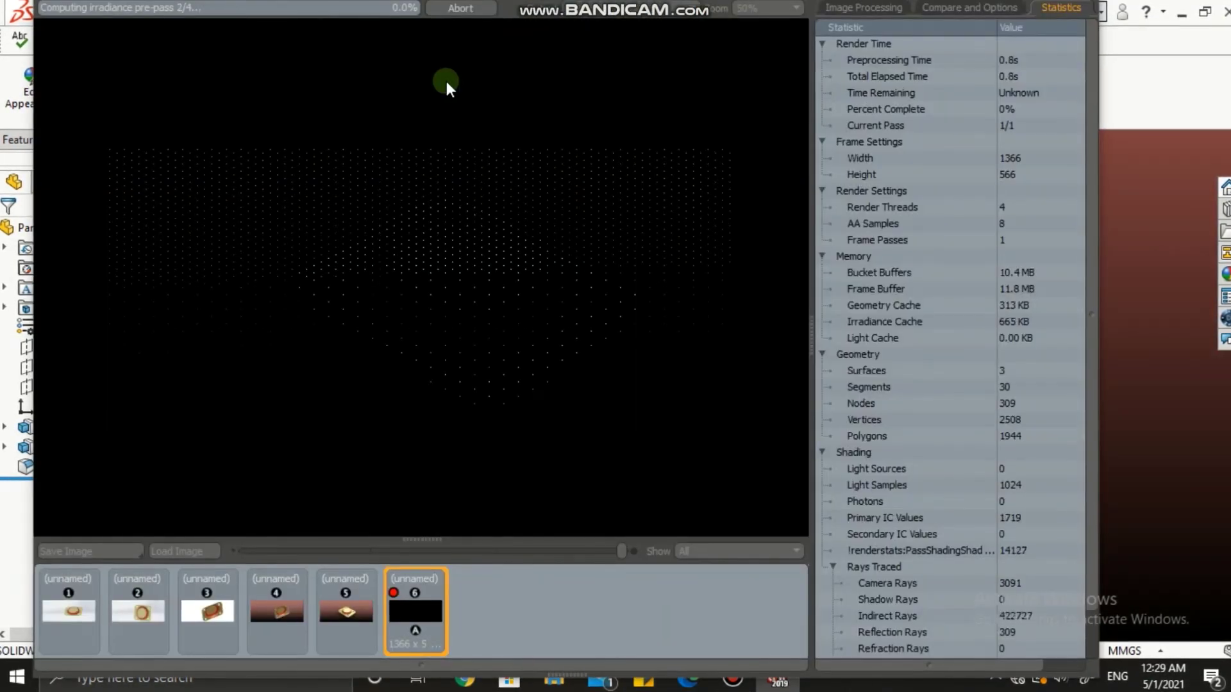